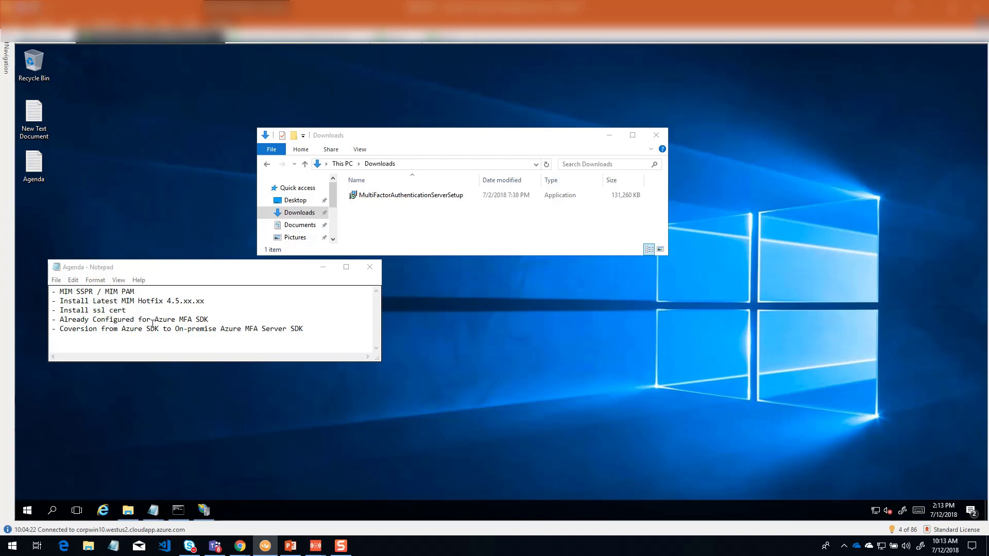
Step: Switch to the Azure portal and view the MFA Server settings with the server download and activation credentials options
{"action": "left_click", "coordinate": [402, 200]}
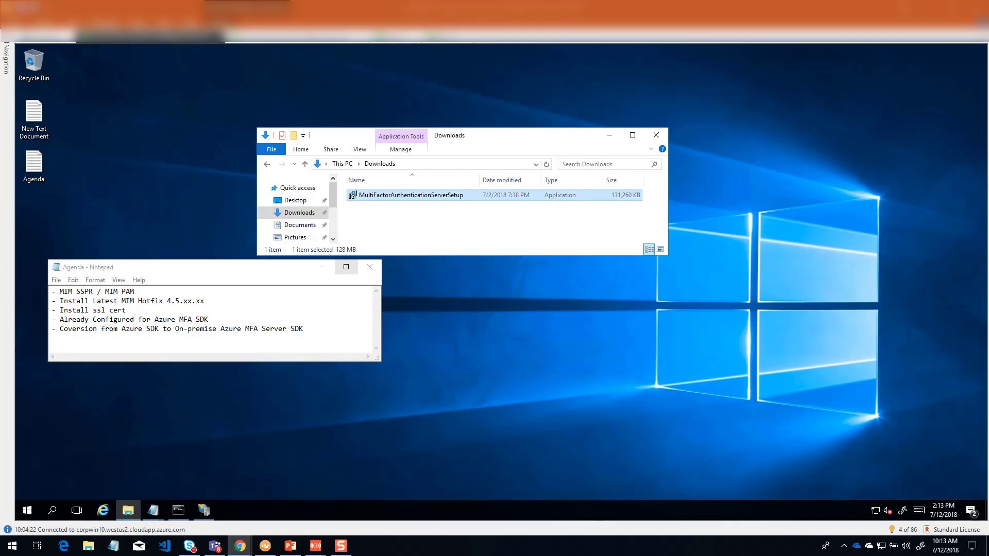
{"action": "left_click_drag", "start_coordinate": [988, 58], "coordinate": [585, 81]}
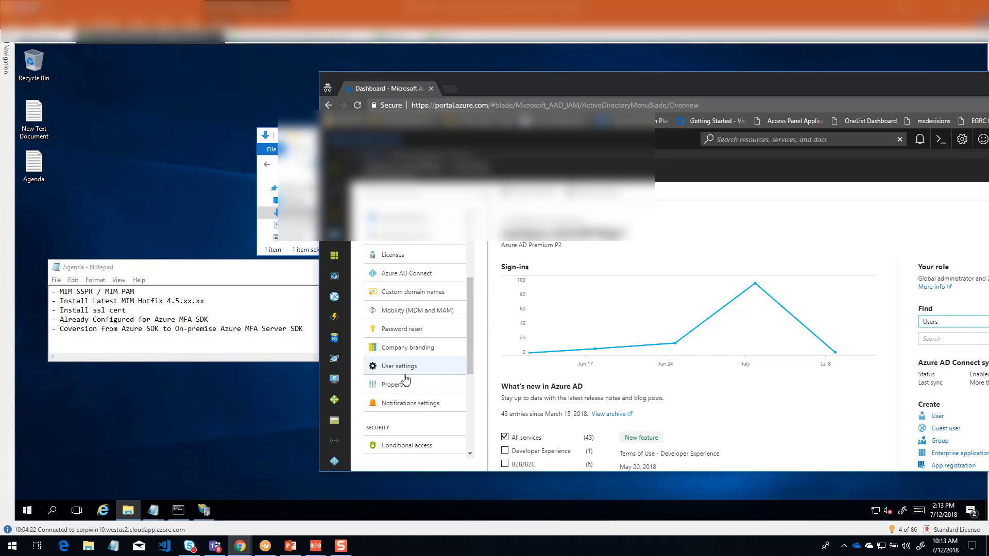
{"action": "scroll", "coordinate": [420, 361], "scroll_direction": "down", "scroll_amount": 3}
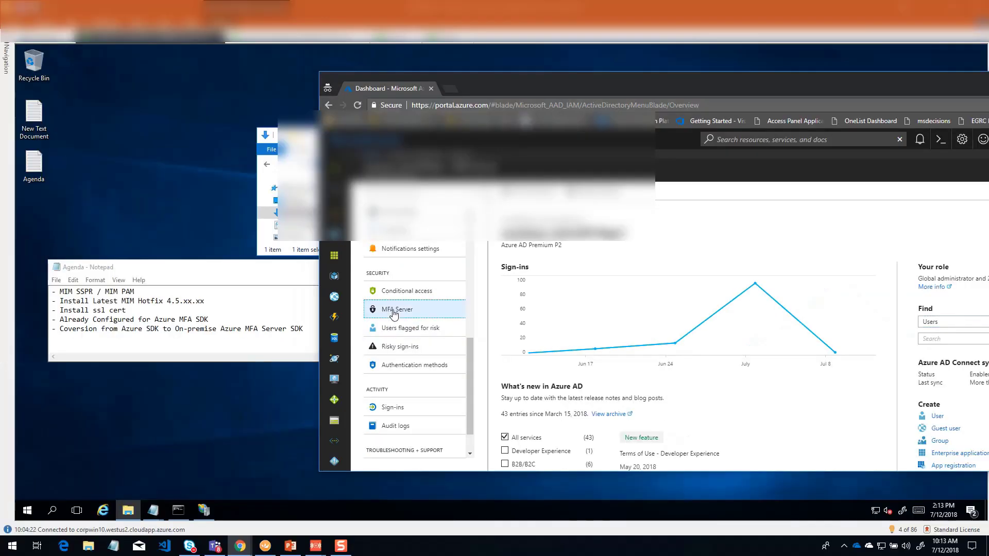
{"action": "left_click", "coordinate": [410, 312]}
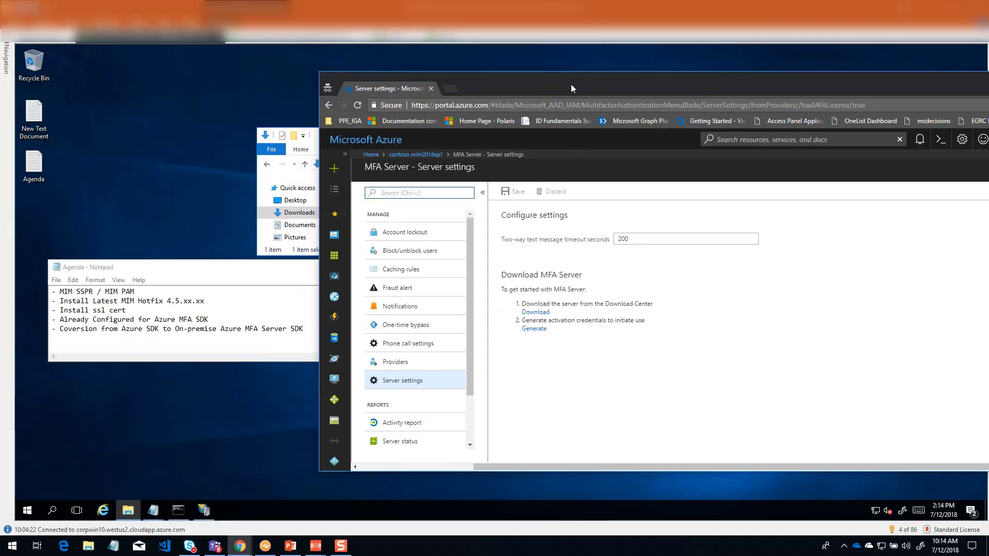
{"action": "left_click_drag", "start_coordinate": [571, 85], "coordinate": [988, 109]}
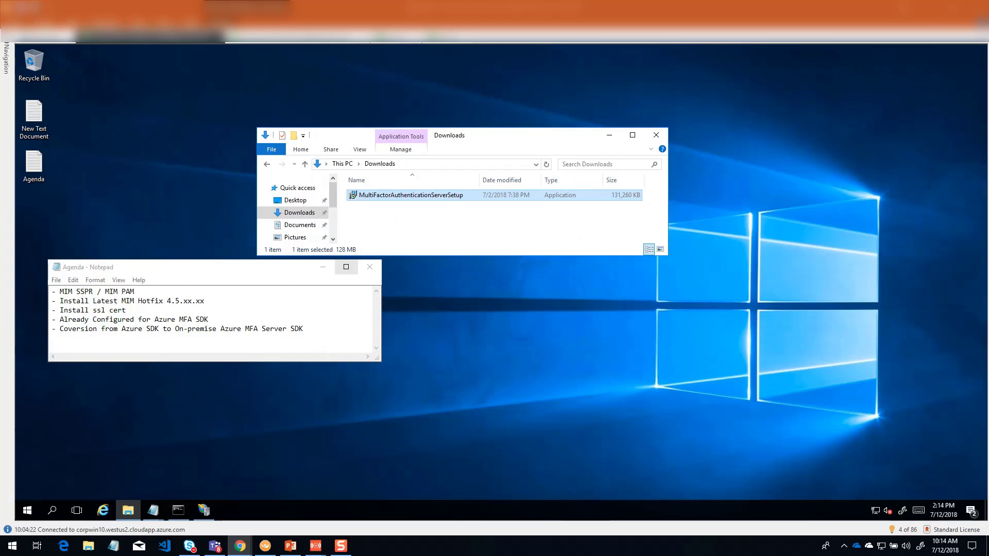
Step: Run MultiFactorAuthenticationServerSetup from Downloads as administrator and allow it to make changes to the device
{"action": "left_click", "coordinate": [388, 199]}
{"action": "double_click", "coordinate": [388, 196]}
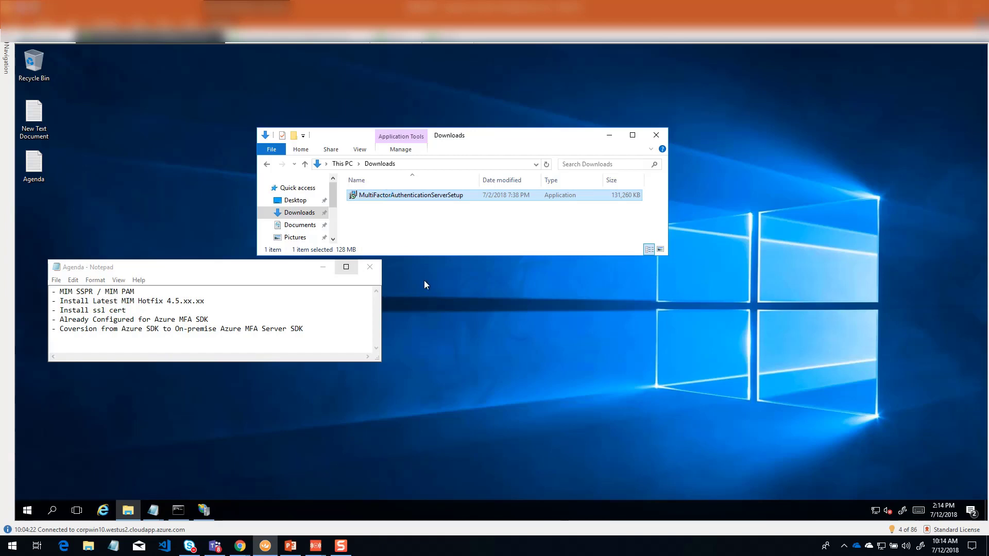
{"action": "right_click", "coordinate": [388, 196]}
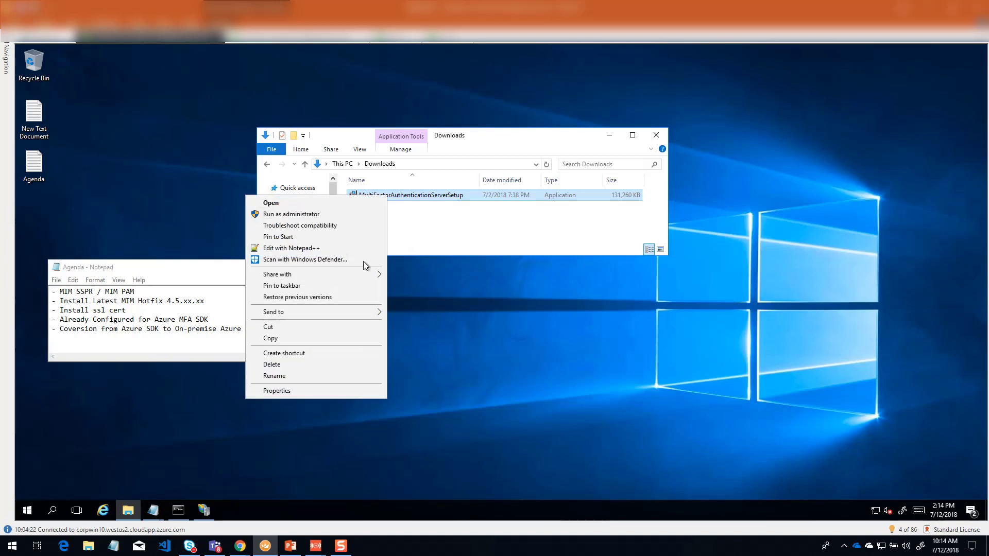
{"action": "left_click", "coordinate": [299, 214]}
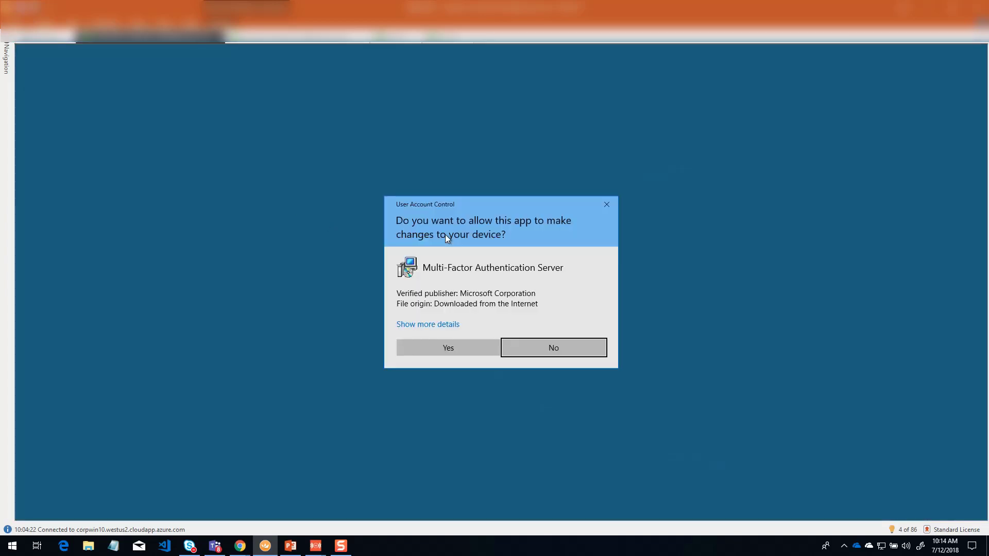
{"action": "left_click", "coordinate": [448, 348]}
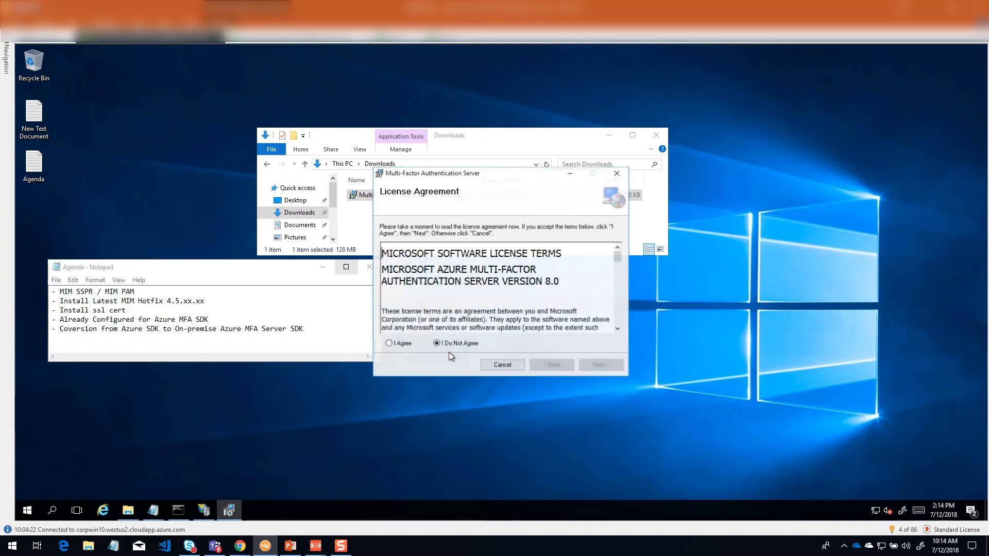
Step: Accept the license agreement, install Multi-Factor Authentication Server in C:\Program Files\Multi-Factor Authentication Server\, and finish the setup
{"action": "left_click", "coordinate": [389, 344]}
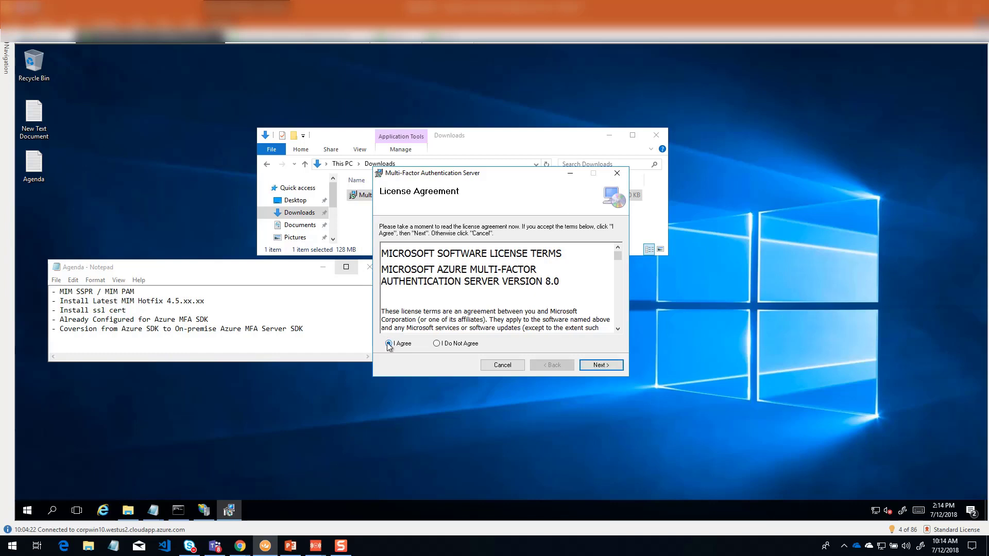
{"action": "left_click", "coordinate": [592, 366]}
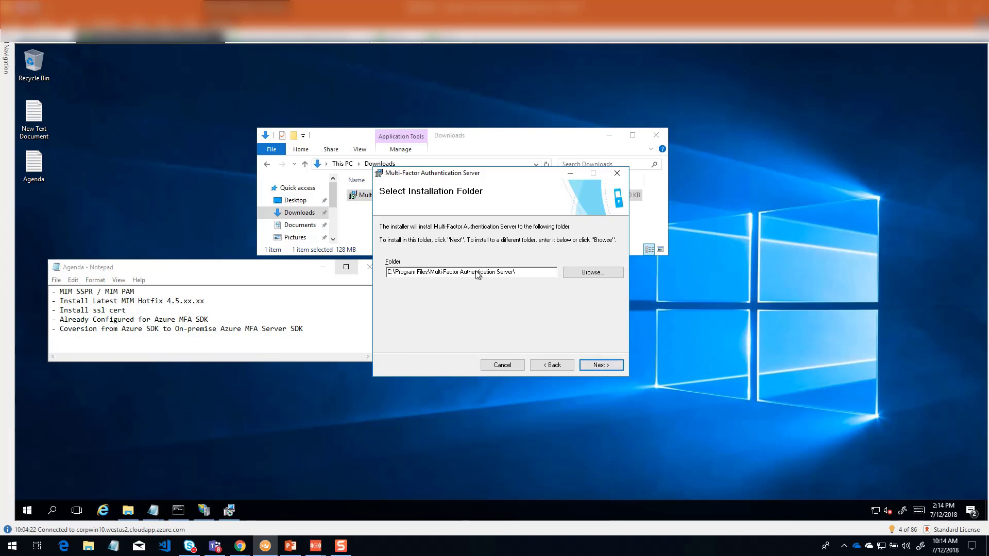
{"action": "left_click", "coordinate": [592, 365]}
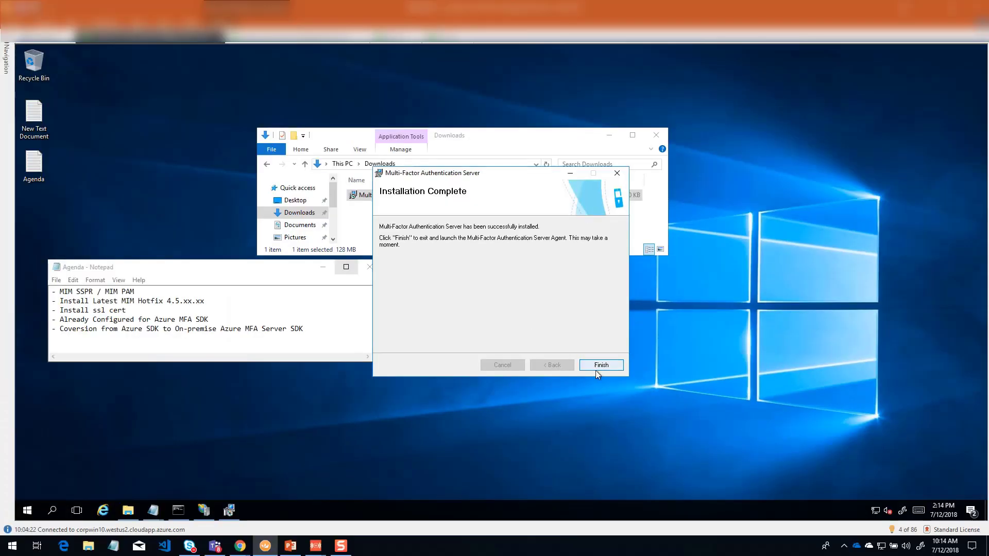
{"action": "left_click", "coordinate": [597, 367]}
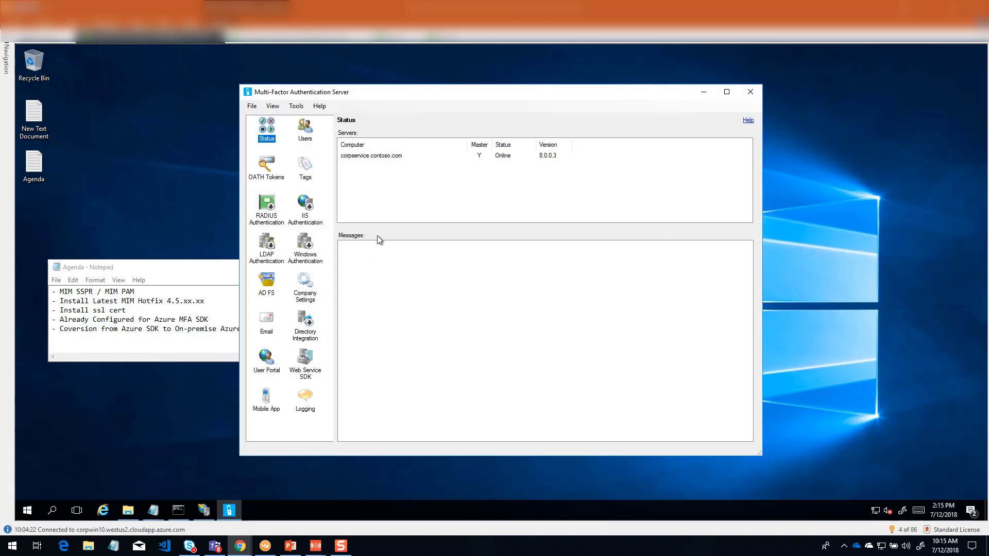
Step: Review the Multi-Factor Authentication Server's available commands and its Users, Status and Web Service SDK pages
{"action": "left_click", "coordinate": [296, 107]}
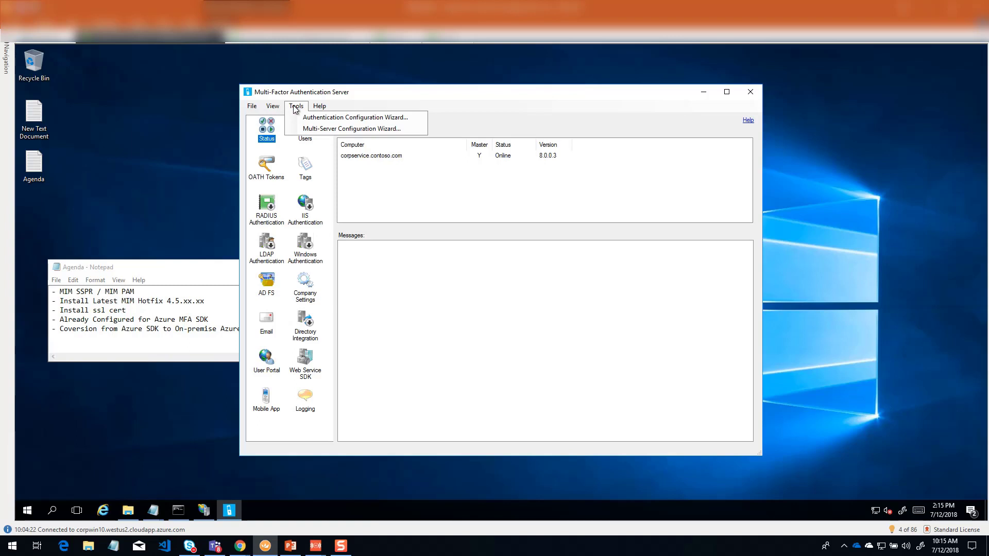
{"action": "mouse_move", "coordinate": [251, 109]}
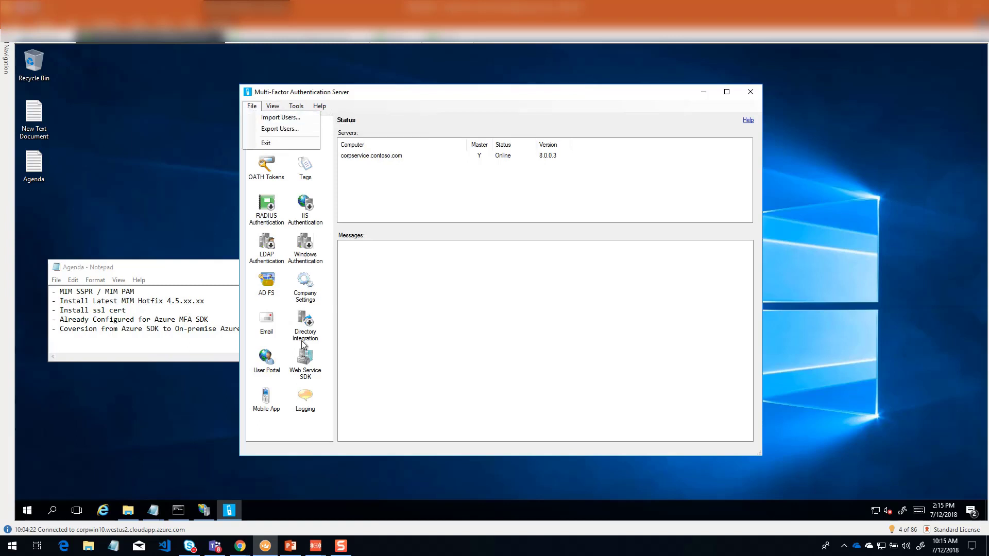
{"action": "left_click", "coordinate": [301, 369]}
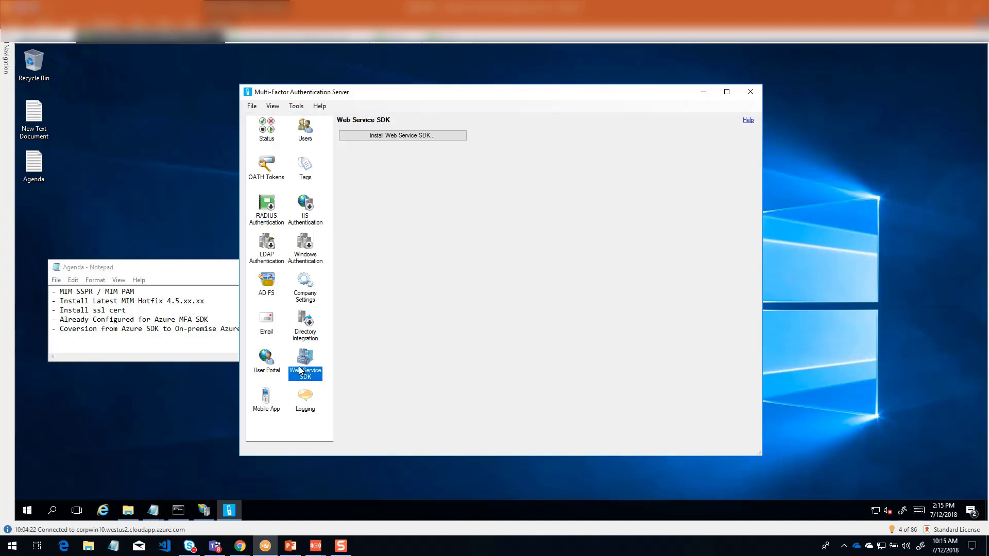
{"action": "left_click", "coordinate": [306, 137]}
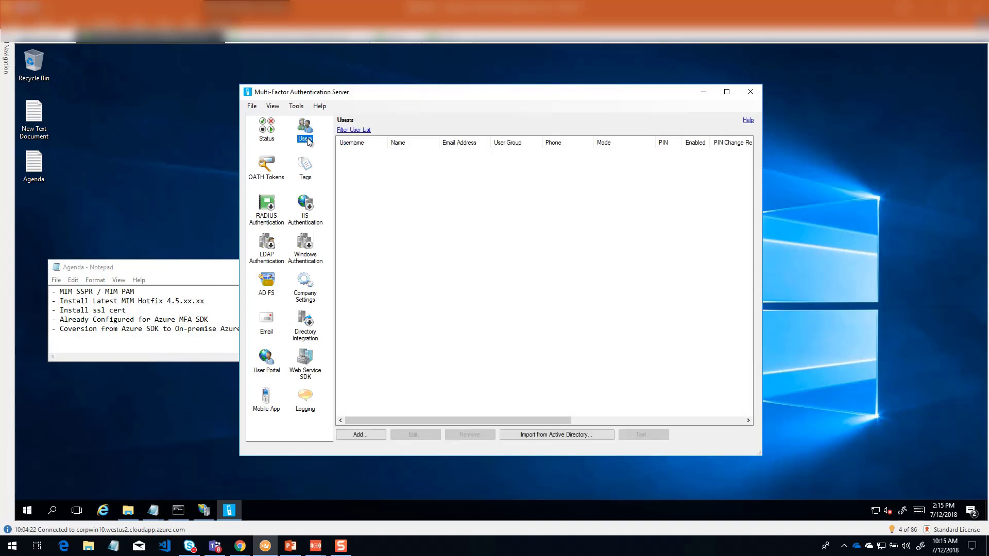
{"action": "left_click", "coordinate": [270, 132]}
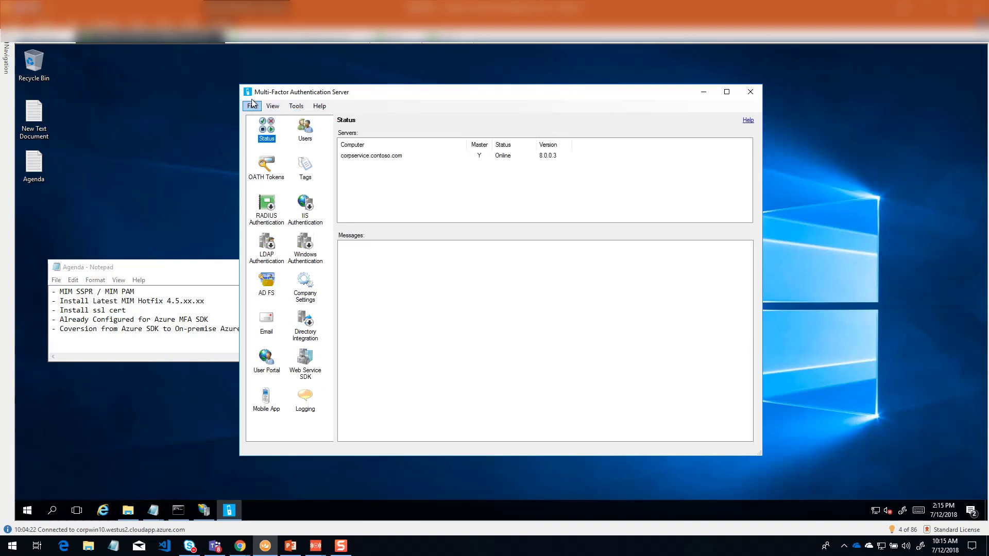
{"action": "left_click", "coordinate": [271, 106]}
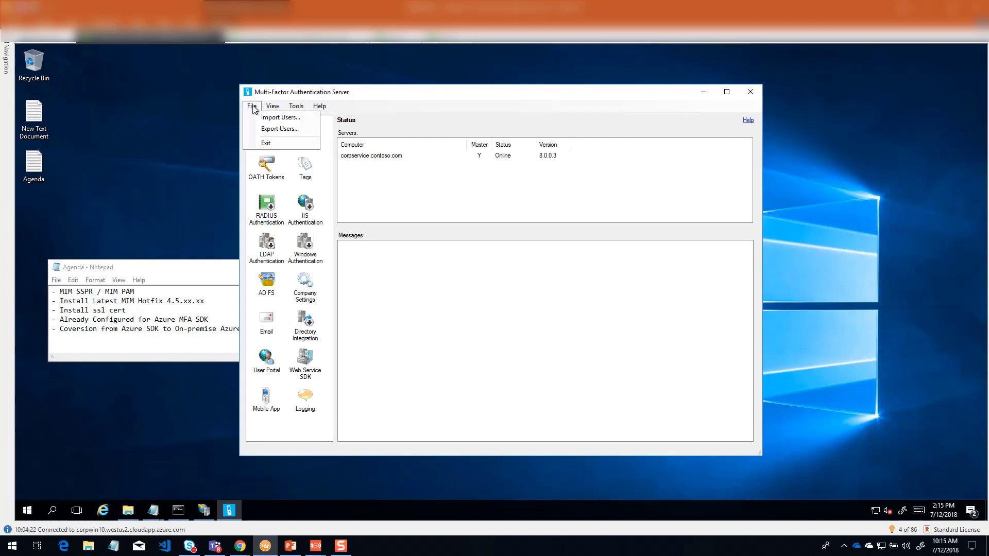
{"action": "mouse_move", "coordinate": [296, 107]}
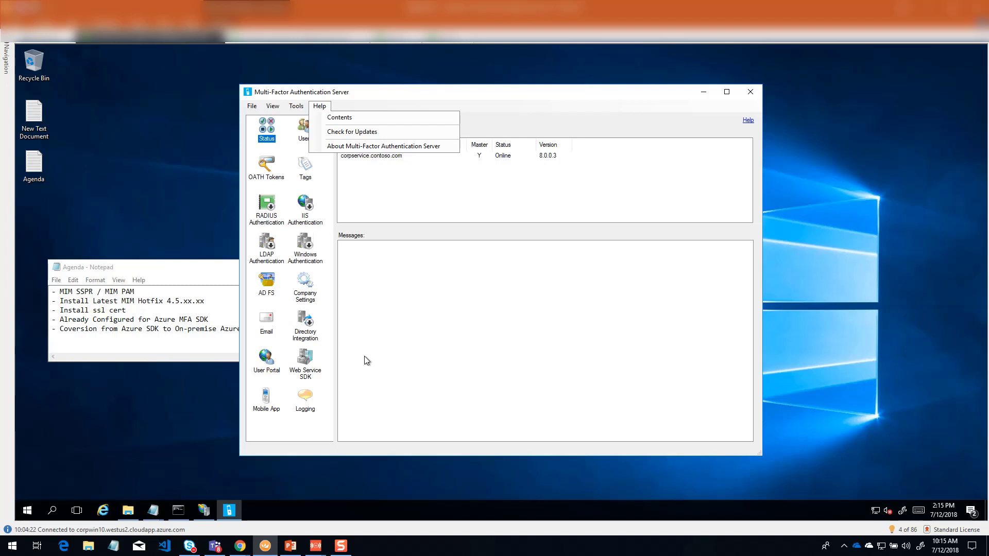
{"action": "left_click", "coordinate": [311, 362]}
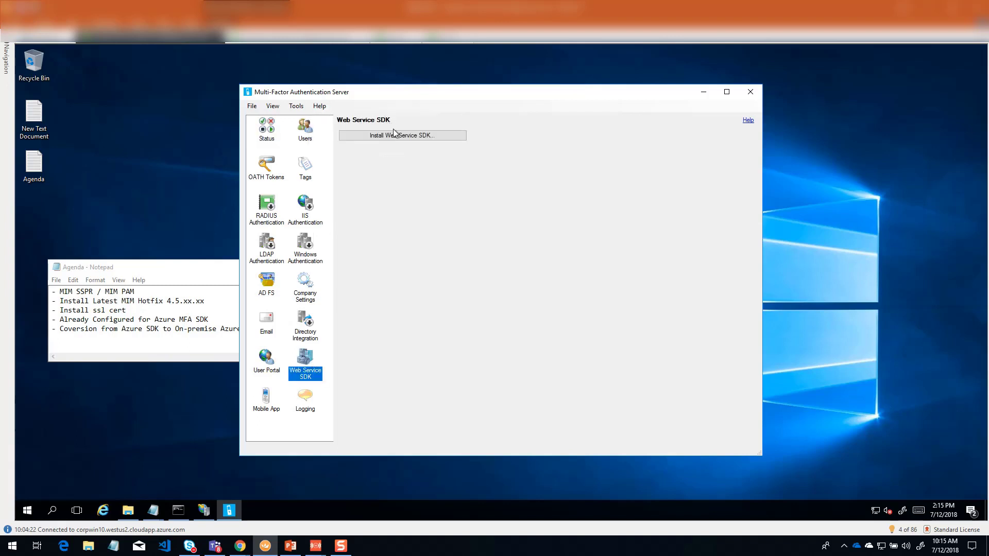
{"action": "left_click_drag", "start_coordinate": [499, 92], "coordinate": [517, 101]}
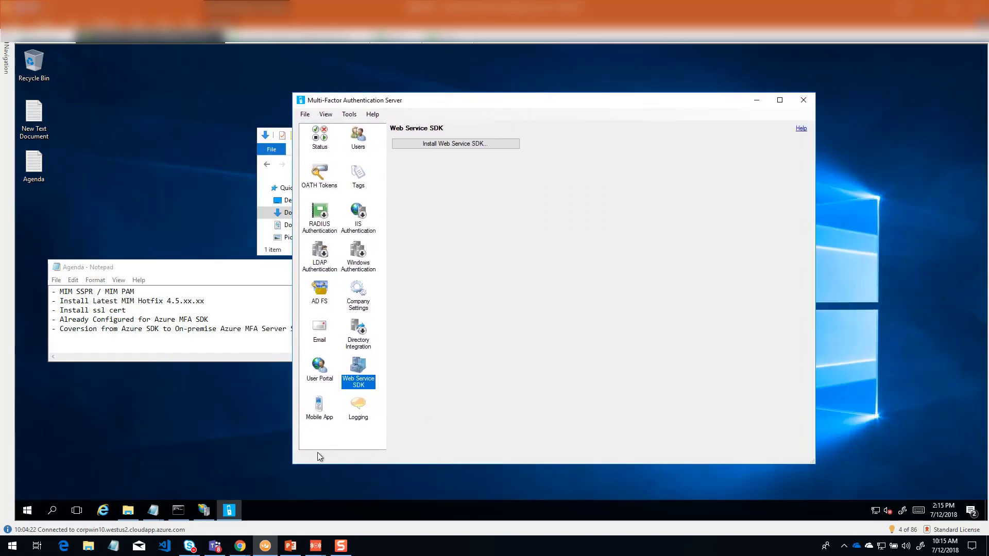
Step: Switch to IIS Manager and start adding a website named MIM MFASDK under CORPSERVICE's Sites
{"action": "left_click", "coordinate": [202, 509]}
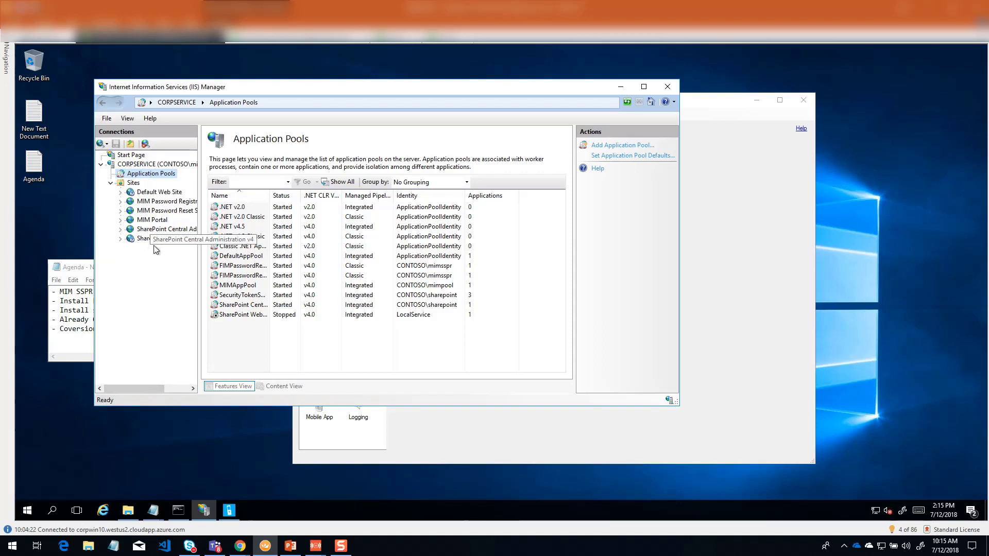
{"action": "left_click", "coordinate": [132, 183]}
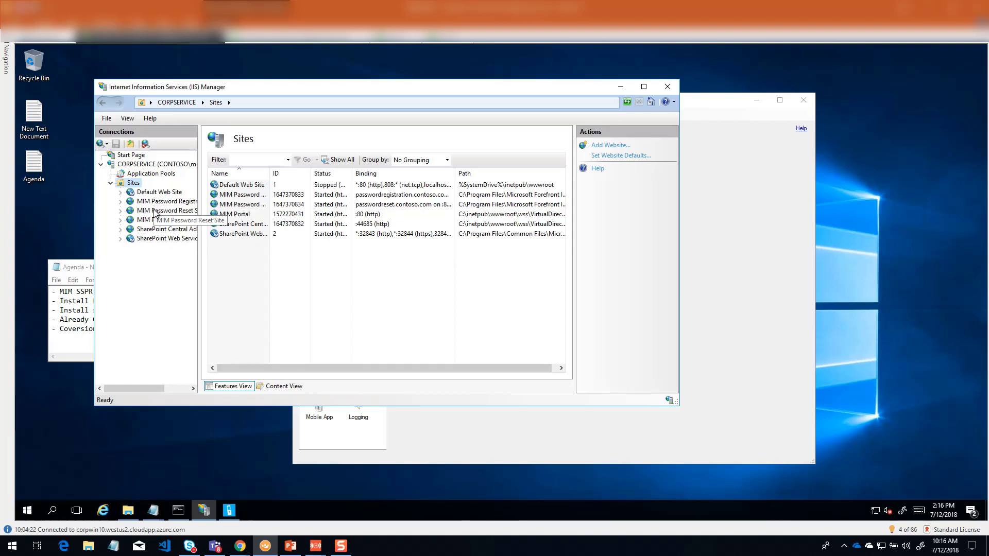
{"action": "right_click", "coordinate": [132, 183]}
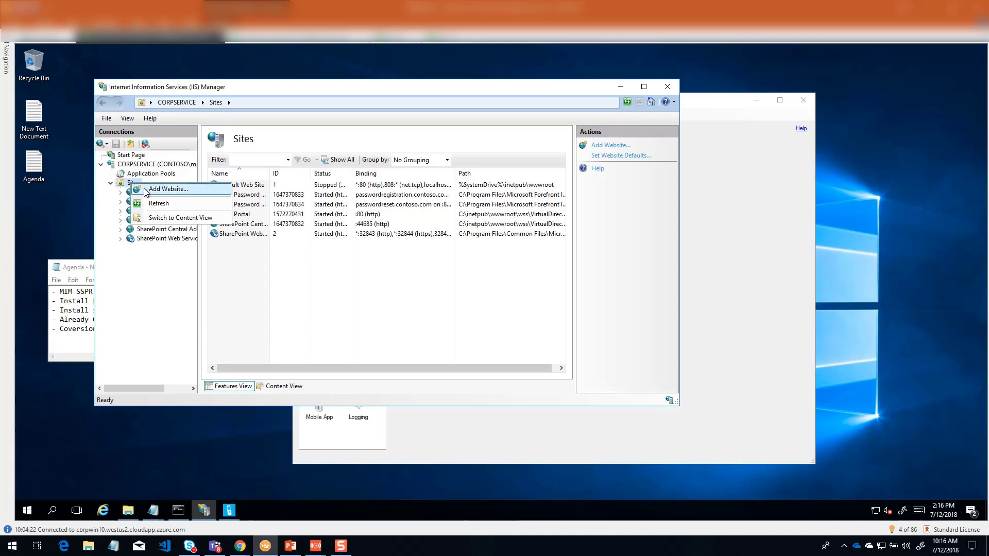
{"action": "left_click", "coordinate": [198, 194]}
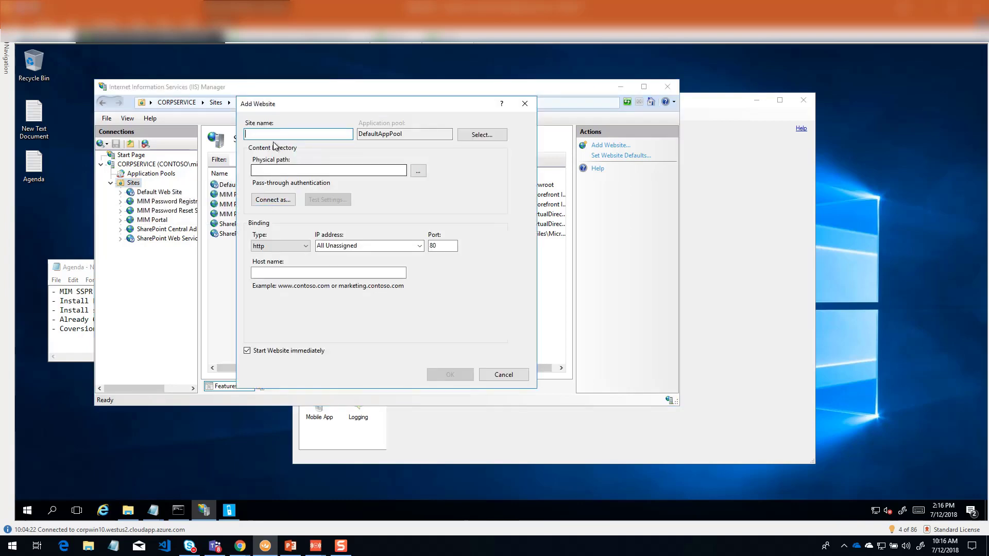
{"action": "type", "text": "MIM"}
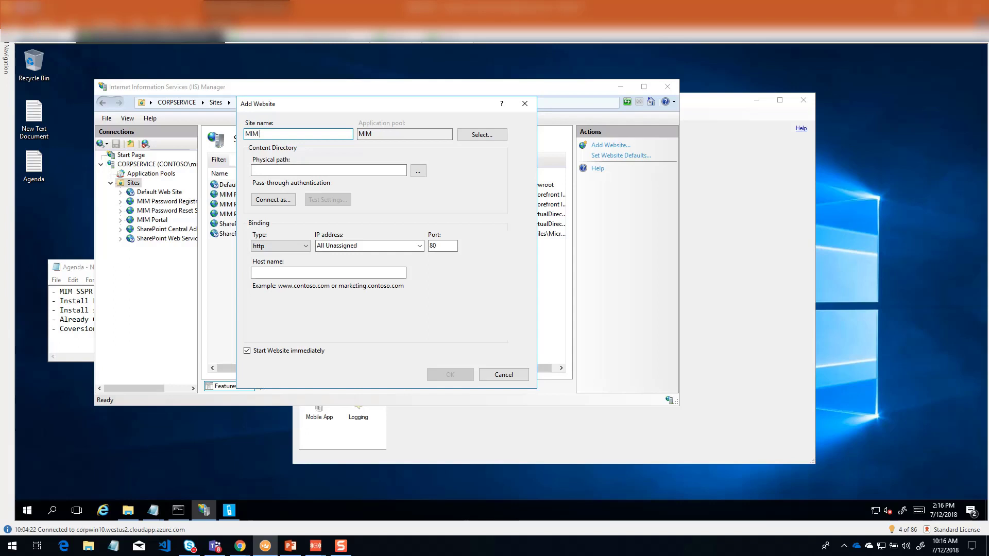
{"action": "type", "text": " S"}
{"action": "type", "text": "MFASDK"}
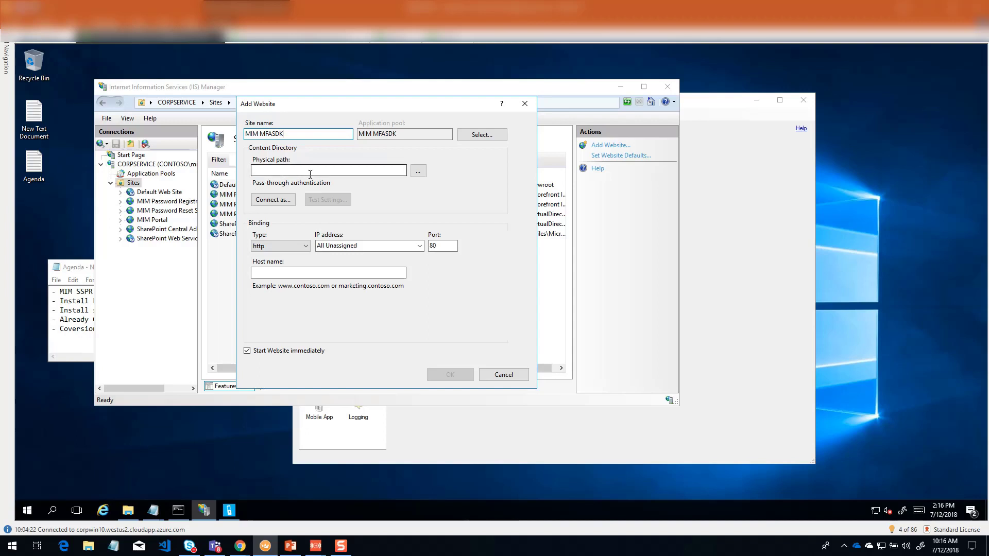
Step: Create a folder named mfasdk in C:\inetpub\wwwroot and set it as the website's physical path
{"action": "left_click", "coordinate": [419, 172]}
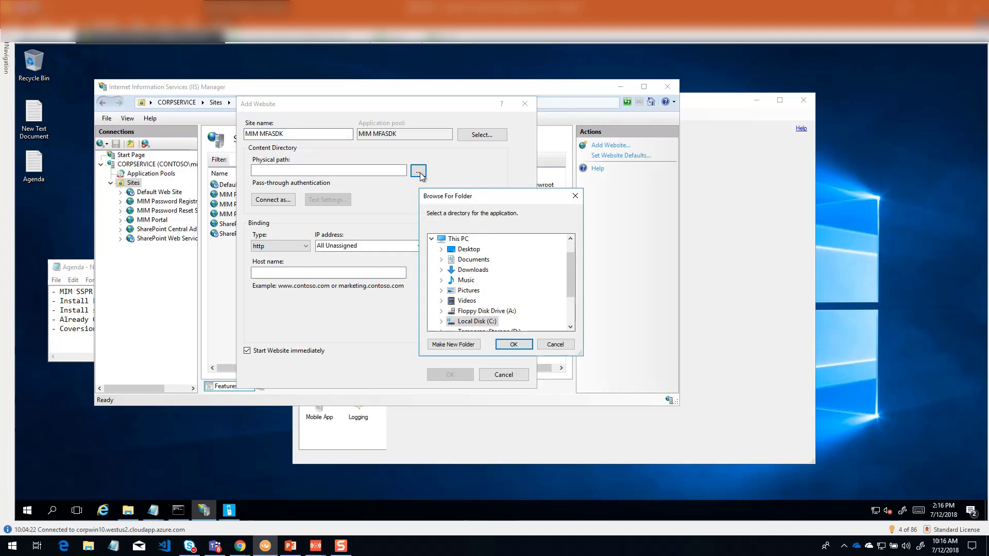
{"action": "left_click", "coordinate": [442, 322]}
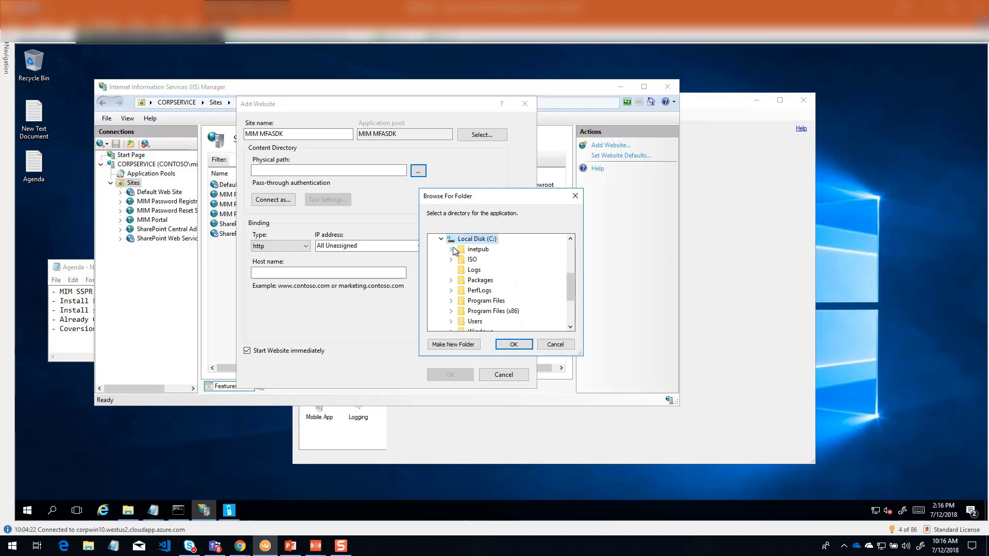
{"action": "left_click", "coordinate": [451, 249]}
{"action": "left_click", "coordinate": [481, 312]}
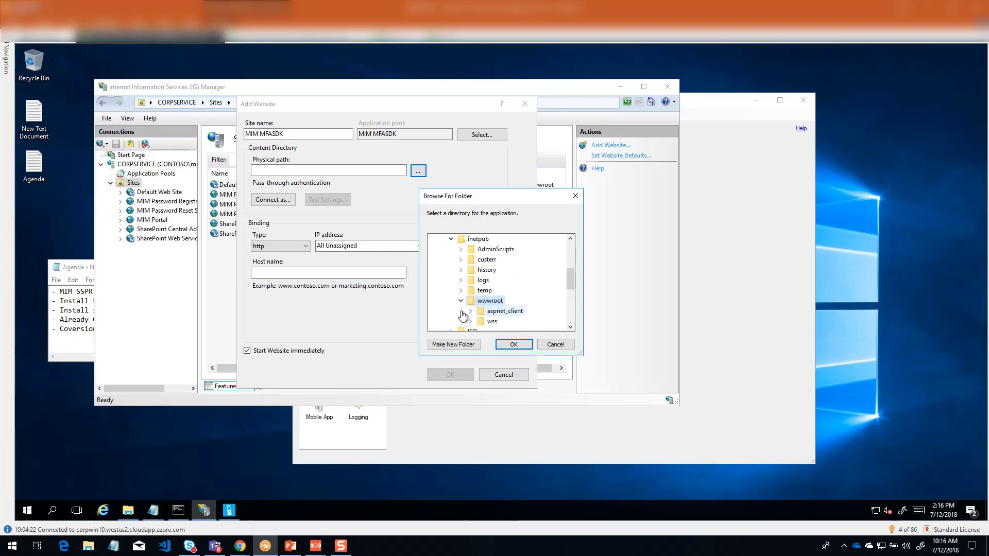
{"action": "left_click", "coordinate": [458, 345]}
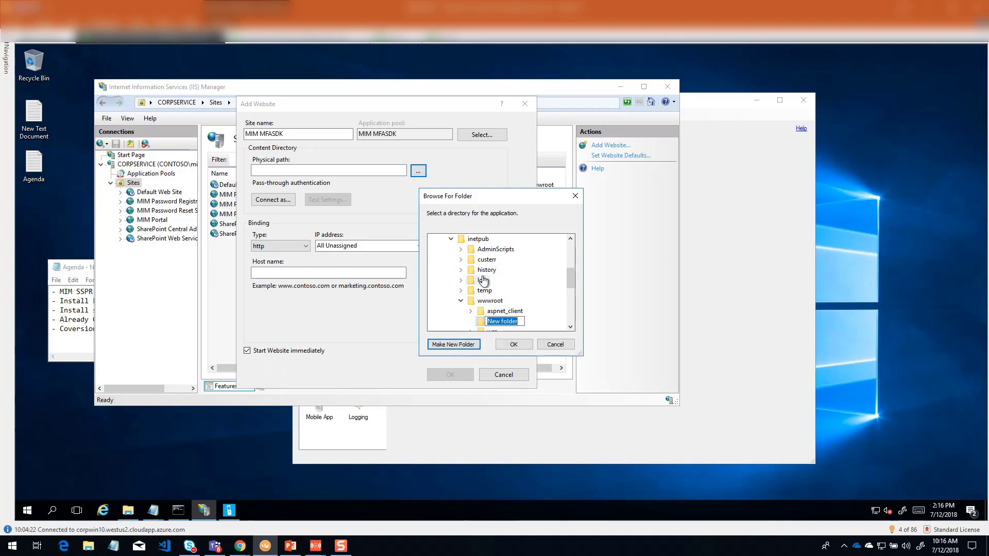
{"action": "type", "text": "mfasdk"}
{"action": "key", "text": "Return"}
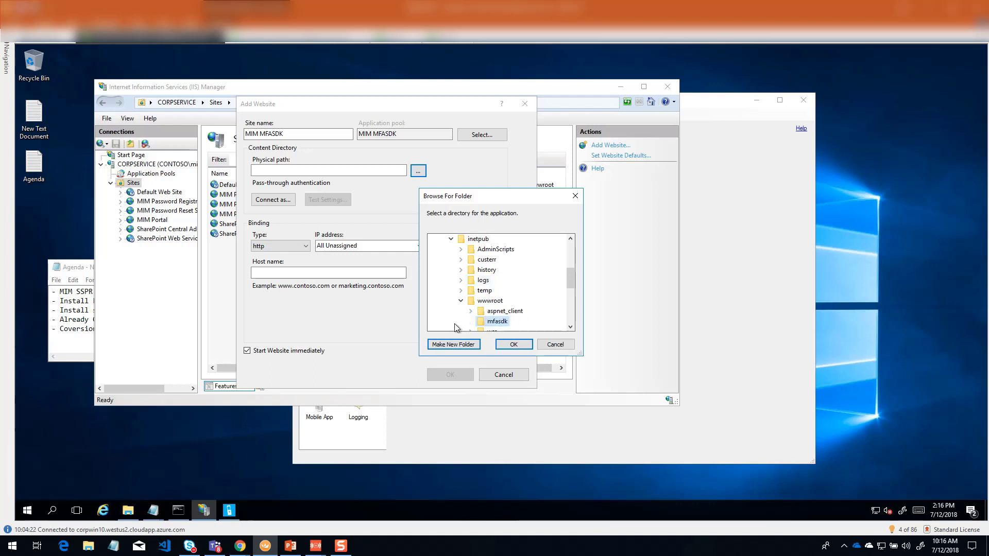
{"action": "left_click", "coordinate": [513, 345]}
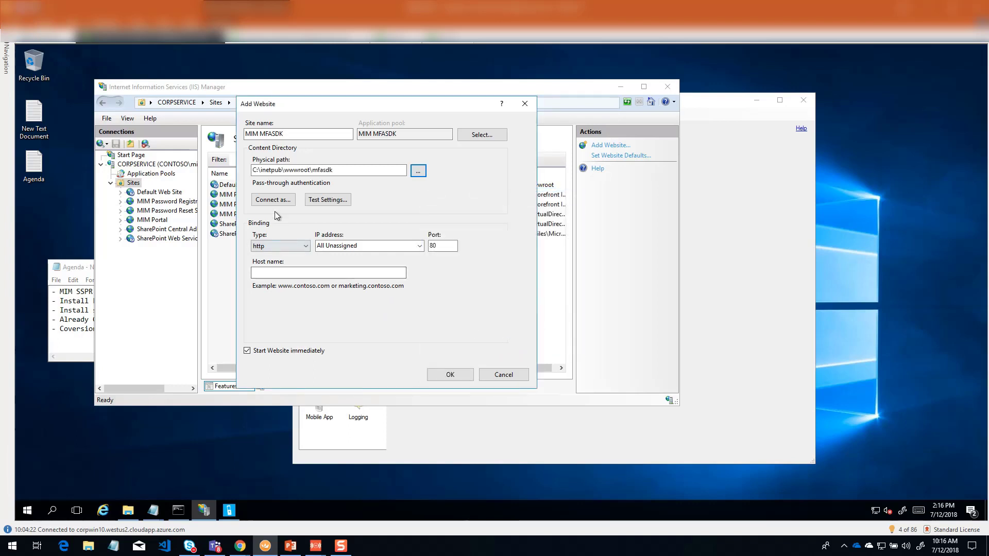
Step: Set the new website's binding to https on port 9999, with all unassigned IP addresses and no host name
{"action": "left_click", "coordinate": [264, 273]}
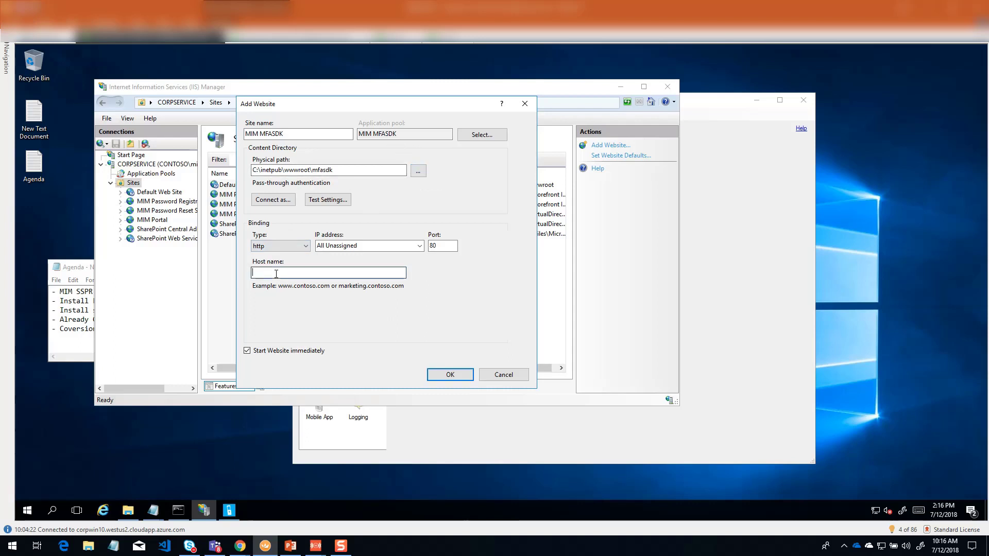
{"action": "double_click", "coordinate": [435, 246]}
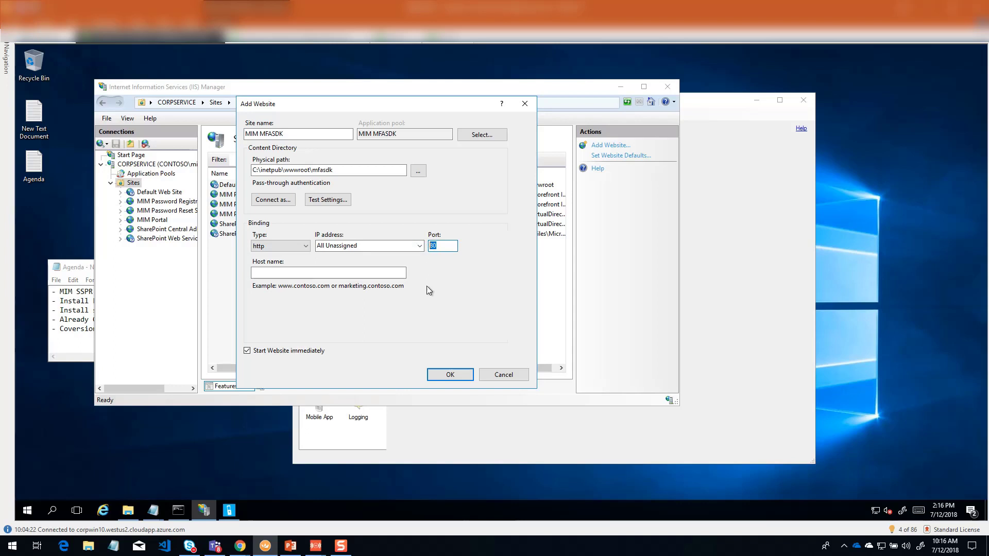
{"action": "type", "text": "9999"}
{"action": "left_click", "coordinate": [271, 247]}
{"action": "left_click", "coordinate": [272, 264]}
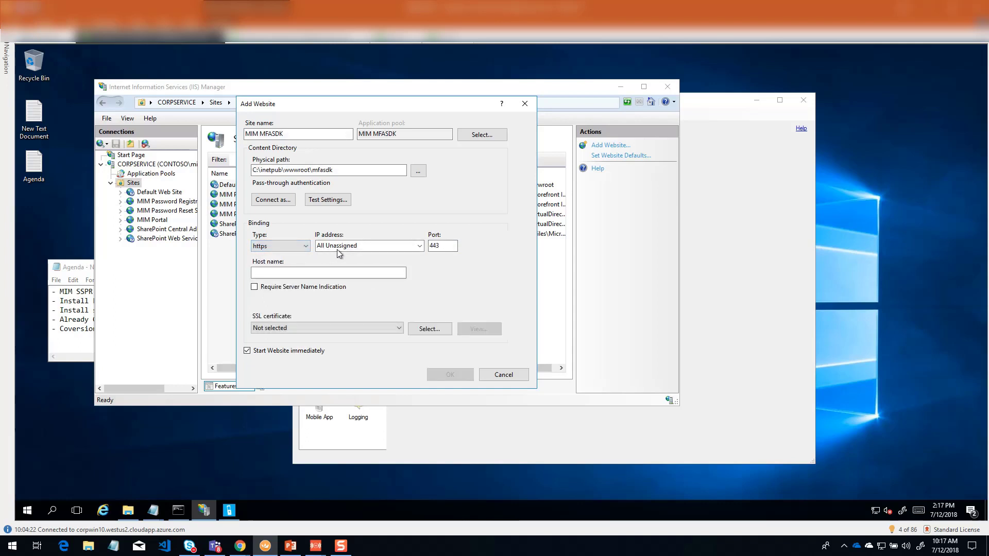
{"action": "left_click", "coordinate": [374, 246]}
{"action": "key", "text": "Tab"}
{"action": "type", "text": "99"}
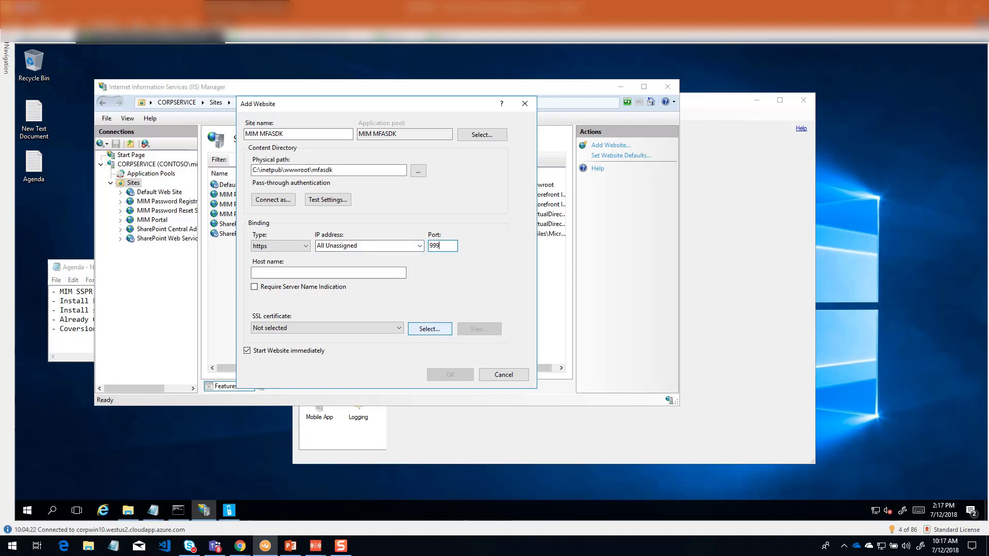
Step: Assign the CONTOSO MSIT SSL certificate, check its details, and create the MIM MFASDK website
{"action": "left_click", "coordinate": [337, 324]}
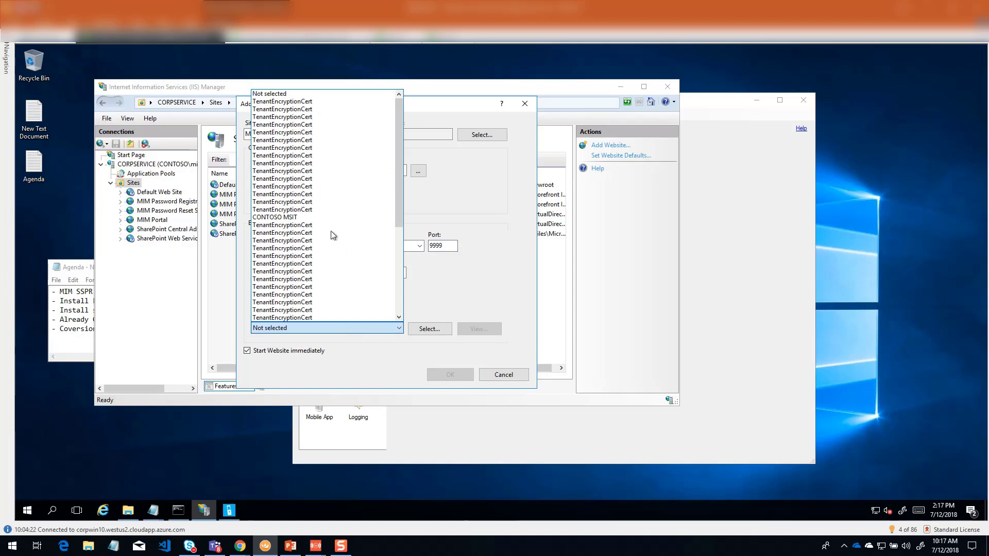
{"action": "left_click", "coordinate": [288, 217]}
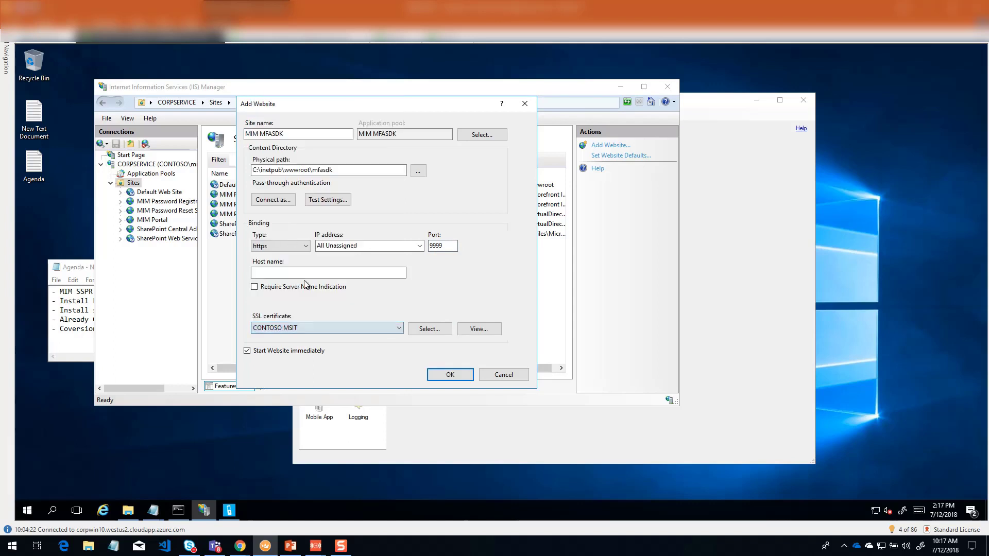
{"action": "left_click", "coordinate": [479, 329]}
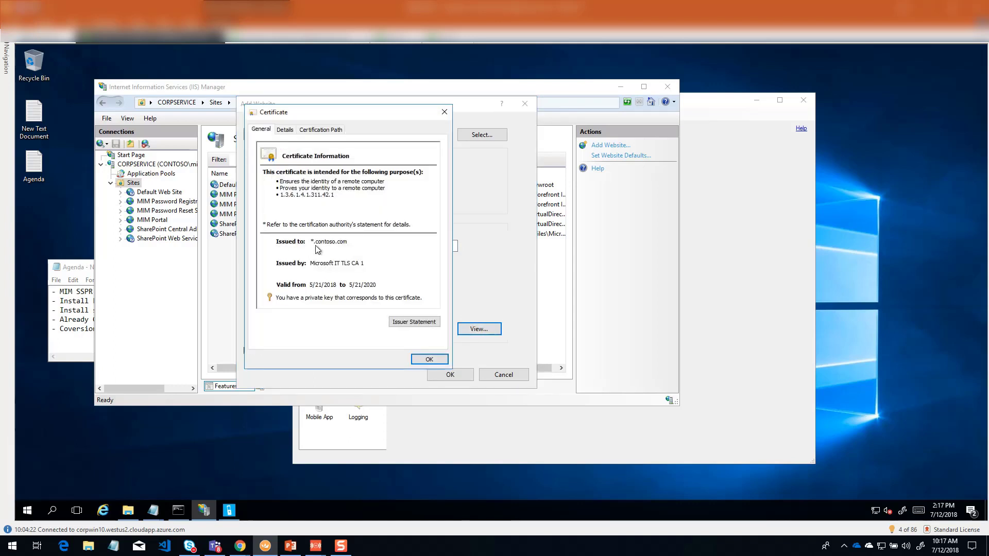
{"action": "left_click", "coordinate": [444, 112]}
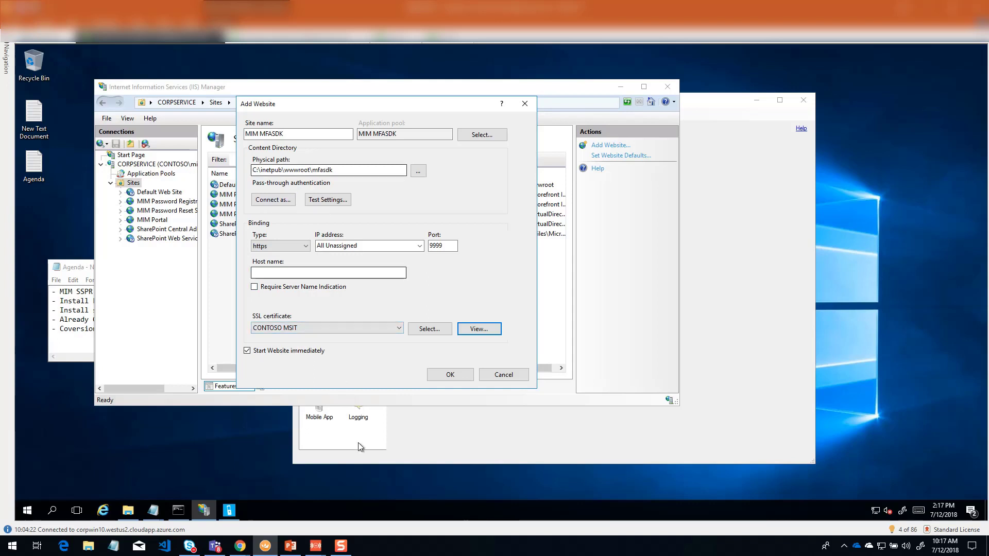
{"action": "left_click", "coordinate": [452, 376]}
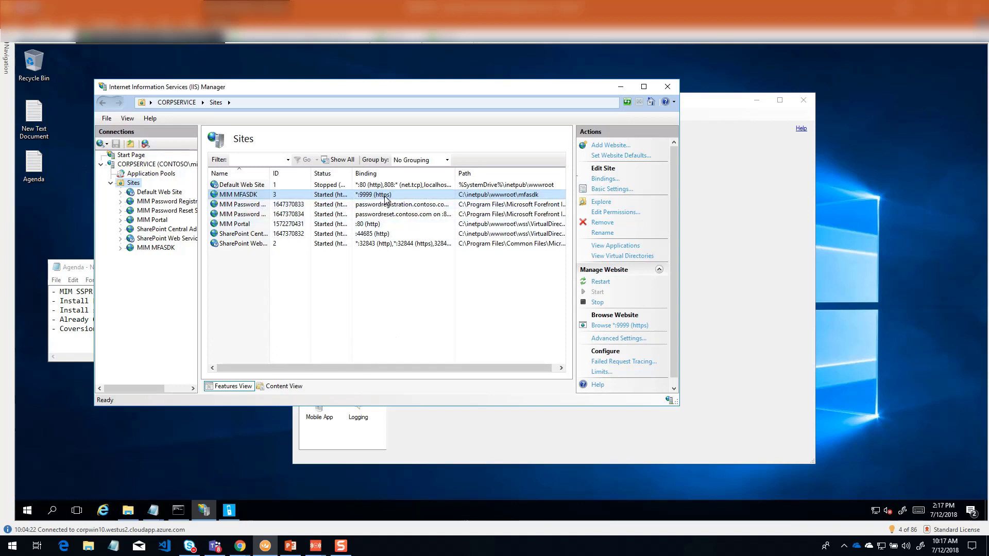
Step: Switch to Multi-Factor Authentication Server and launch the Web Service SDK installer, letting it create the PhoneFactor Admins group automatically
{"action": "left_click", "coordinate": [620, 88]}
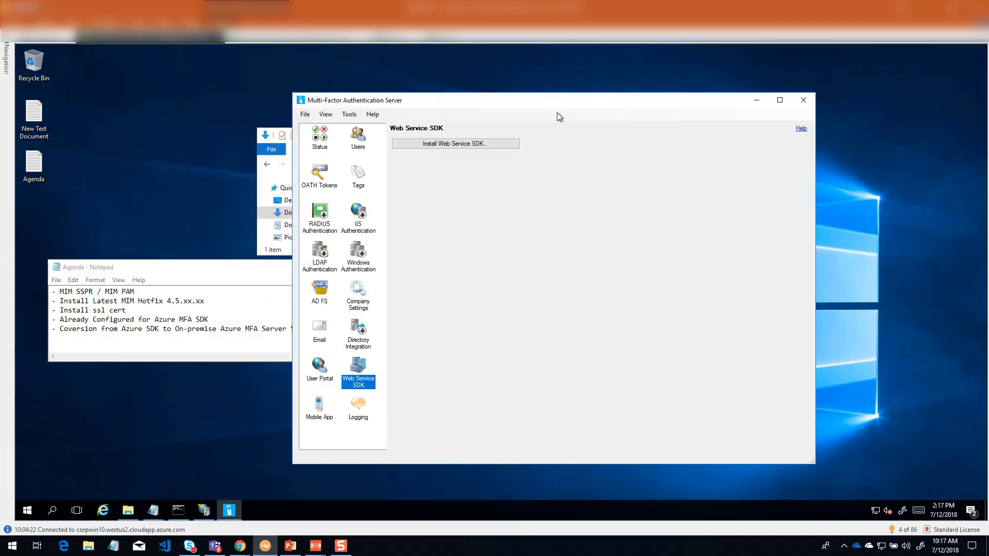
{"action": "left_click_drag", "start_coordinate": [586, 103], "coordinate": [505, 97]}
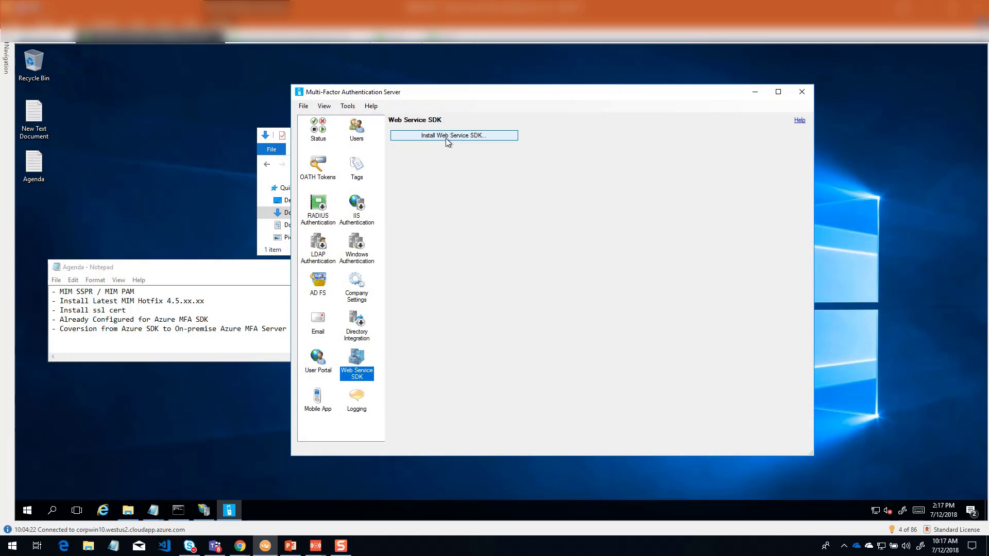
{"action": "left_click", "coordinate": [447, 137]}
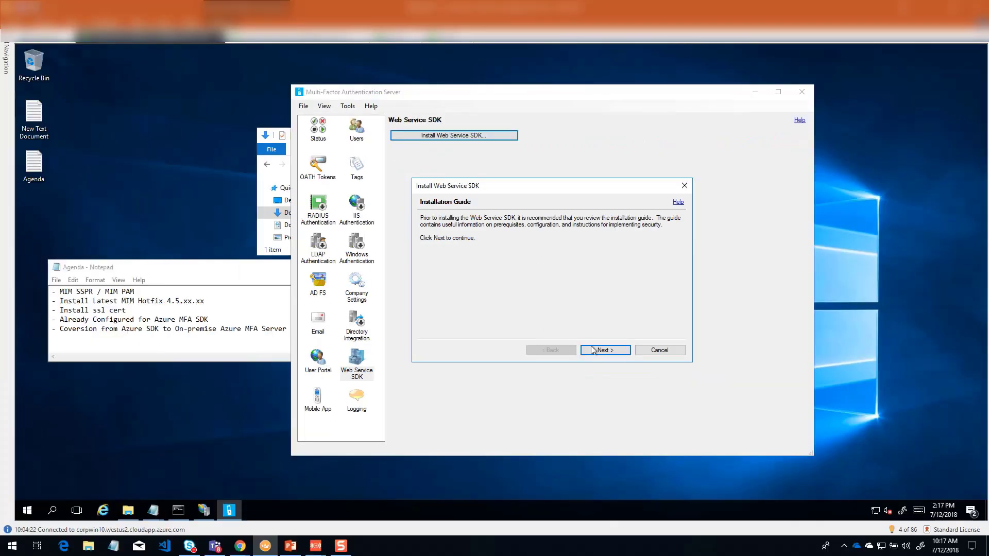
{"action": "left_click", "coordinate": [712, 522]}
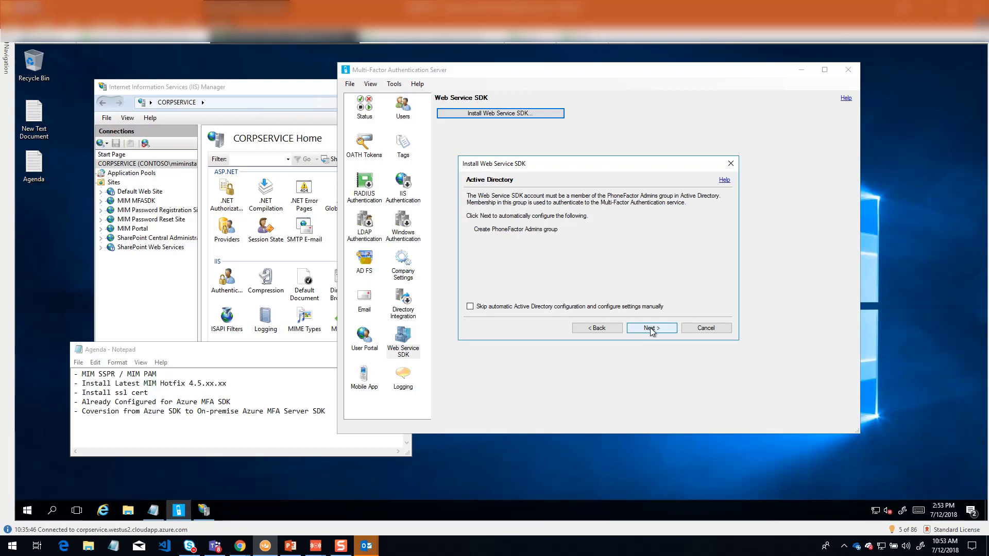
{"action": "left_click", "coordinate": [652, 328]}
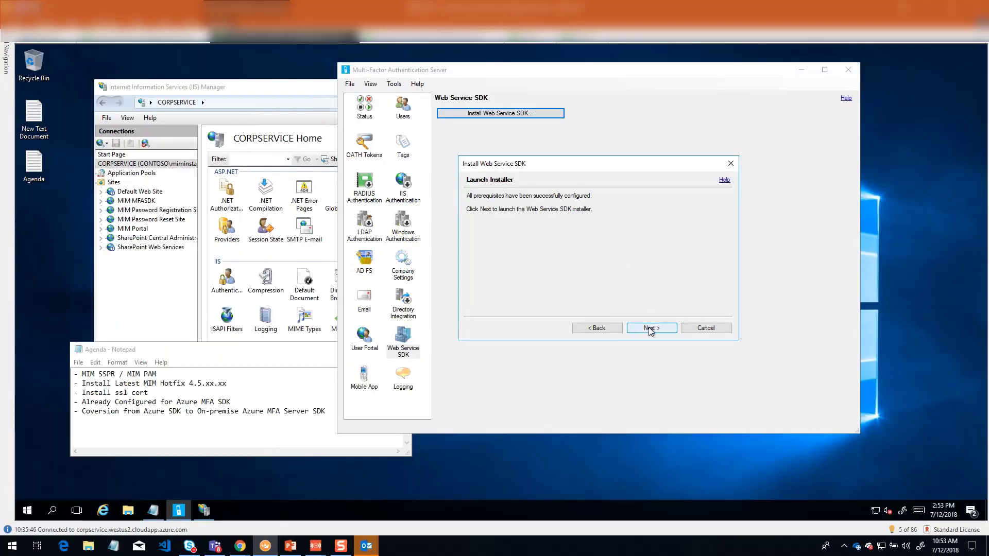
{"action": "left_click", "coordinate": [701, 493]}
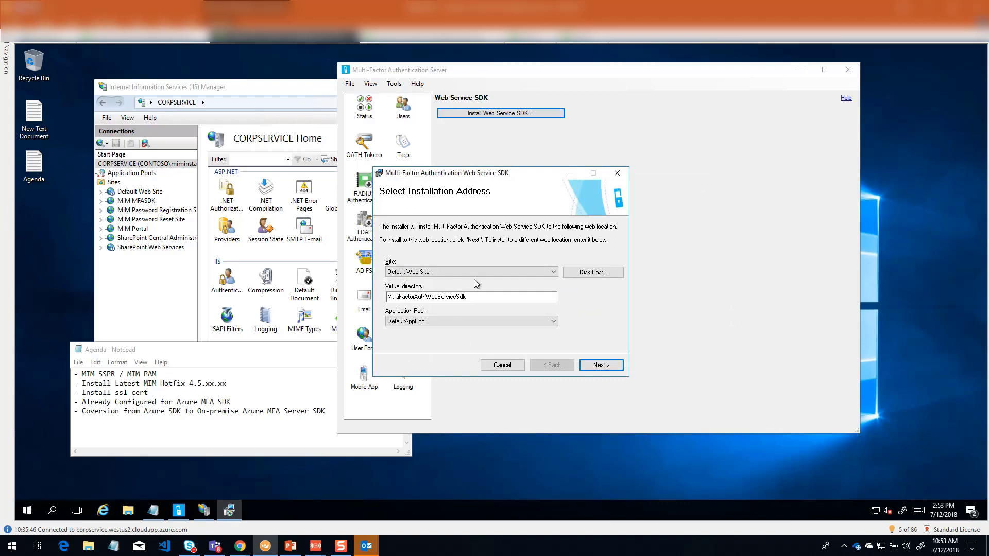
Step: Install the Web Service SDK to the MIM MFASDK site with the MIM MFASDK application pool, and close the installer
{"action": "left_click", "coordinate": [477, 273]}
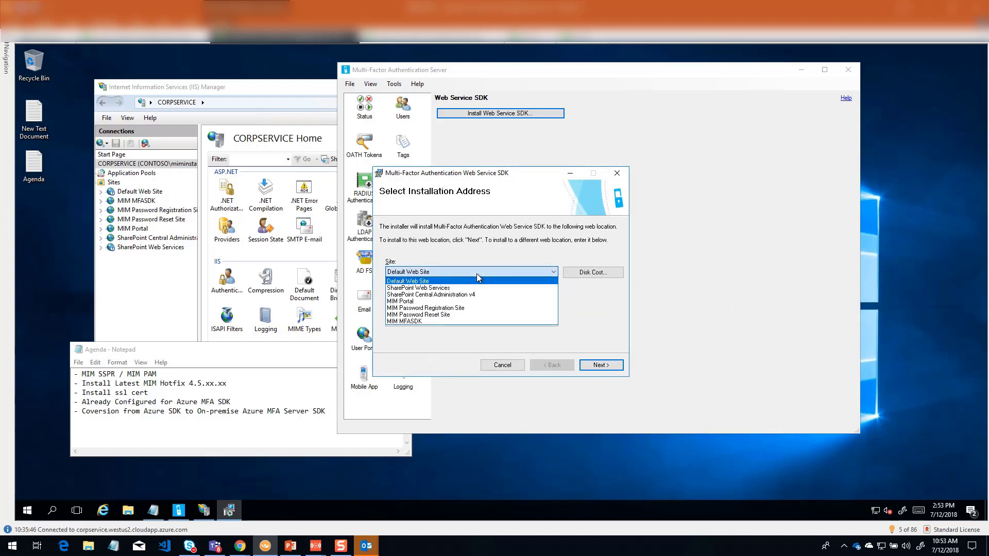
{"action": "left_click", "coordinate": [422, 322]}
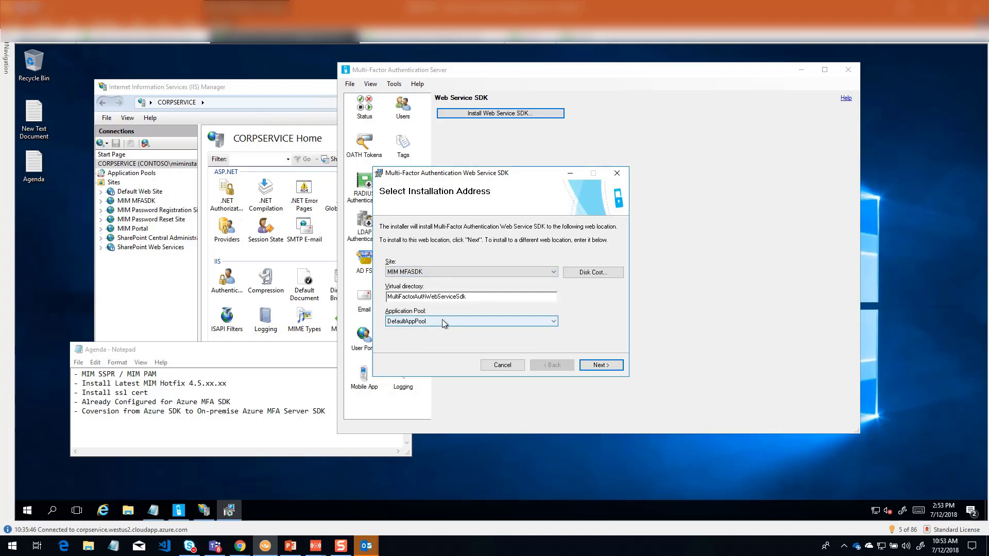
{"action": "left_click", "coordinate": [443, 322]}
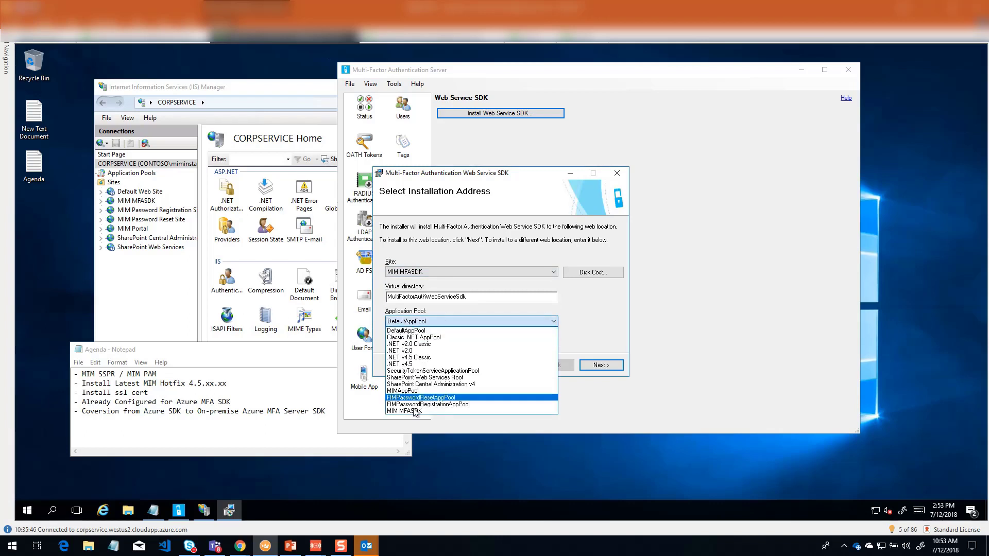
{"action": "left_click", "coordinate": [438, 411]}
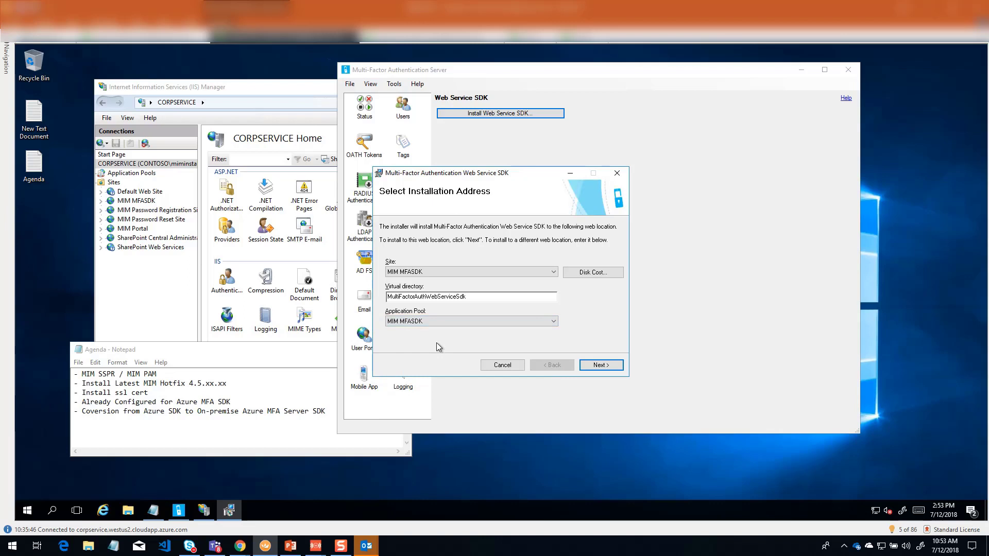
{"action": "left_click", "coordinate": [602, 368]}
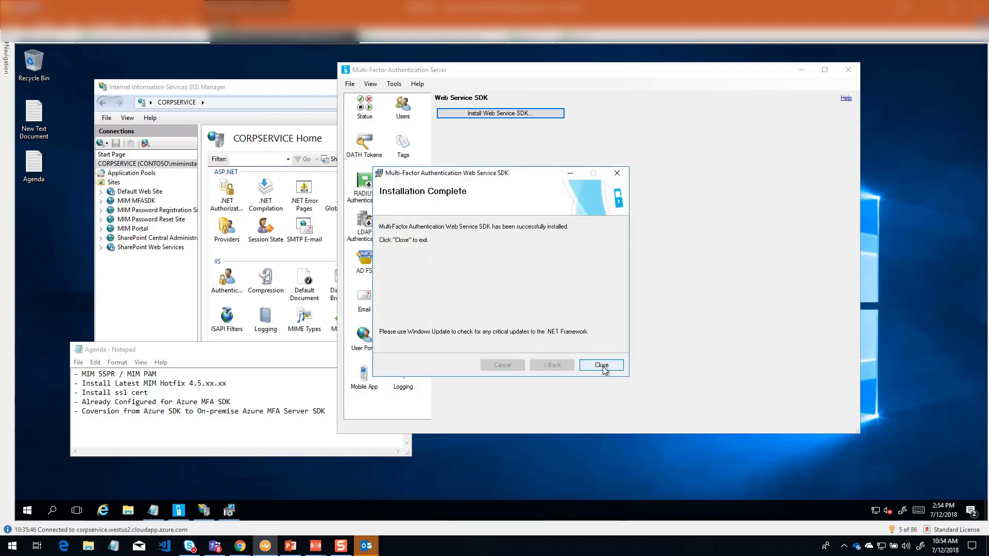
{"action": "left_click", "coordinate": [602, 366]}
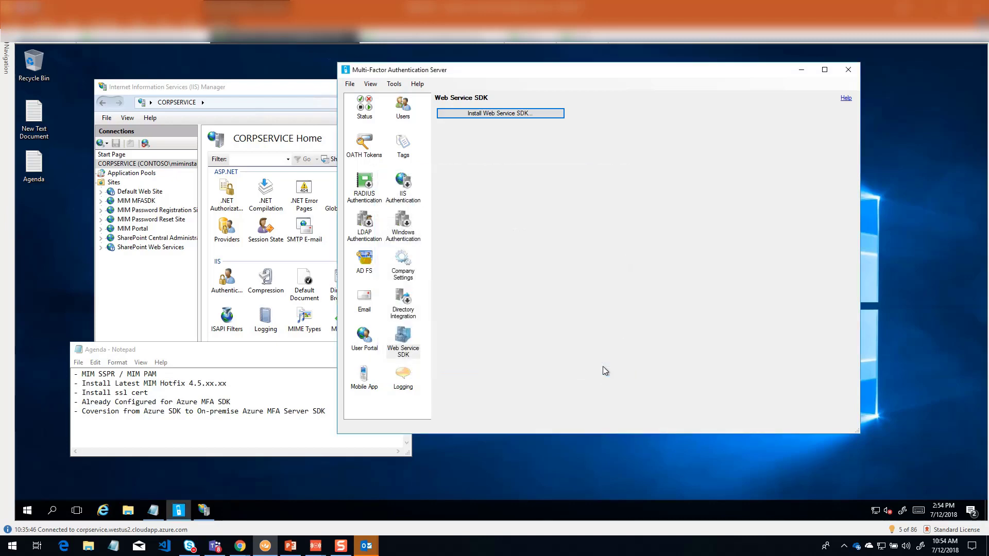
Step: In IIS Manager, check the application under the MIM MFASDK site and the MultiFactorAuthWebServiceSdk application pool
{"action": "left_click", "coordinate": [149, 281]}
{"action": "left_click", "coordinate": [118, 183]}
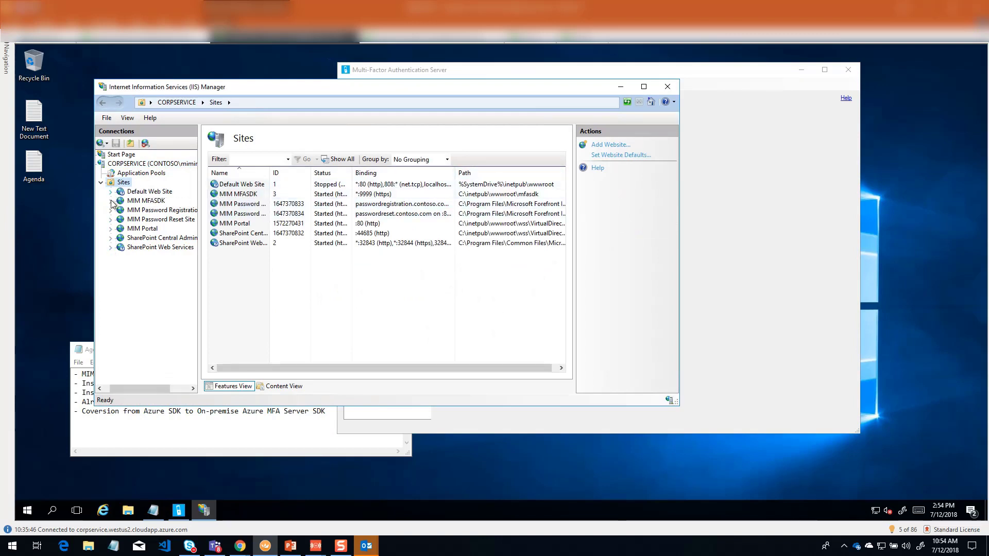
{"action": "left_click", "coordinate": [111, 201]}
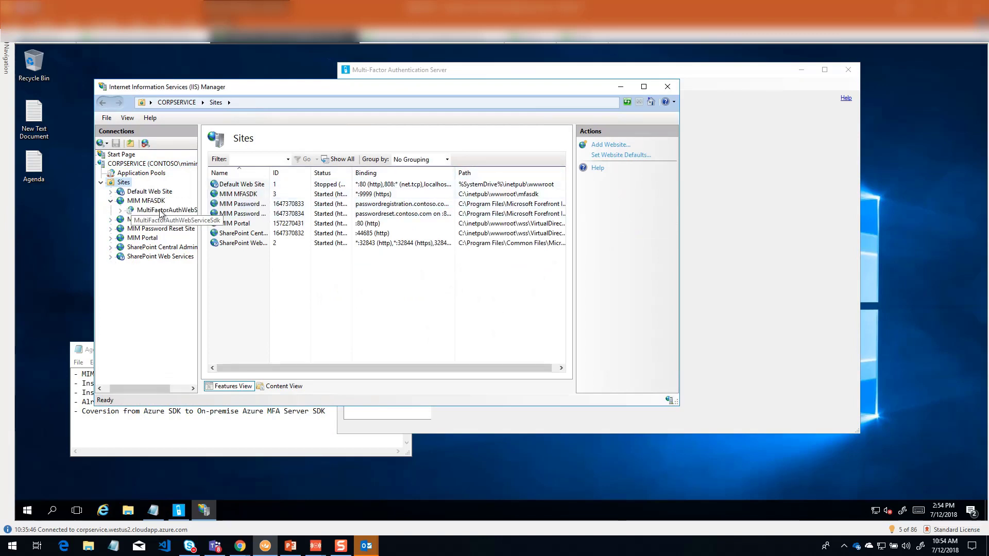
{"action": "left_click", "coordinate": [145, 175]}
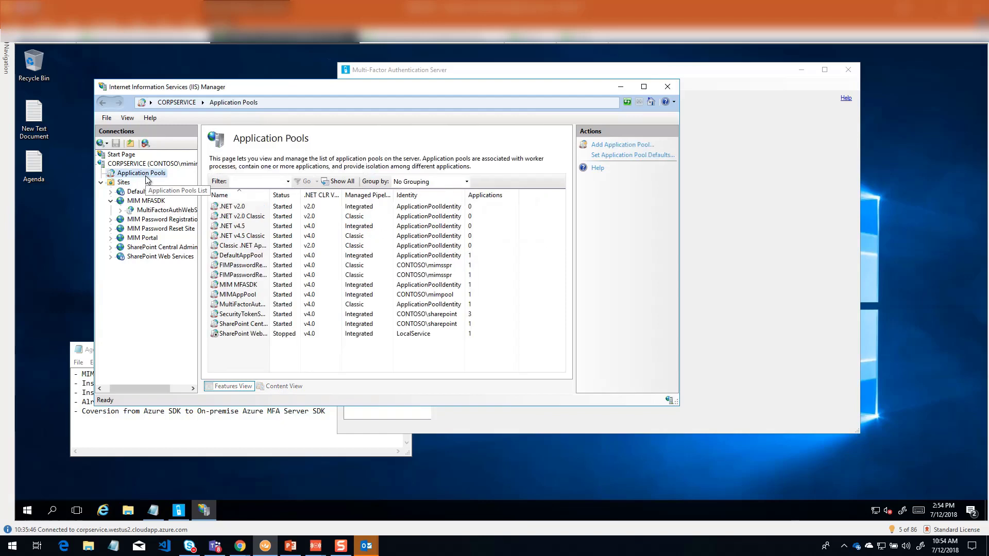
{"action": "left_click", "coordinate": [240, 305]}
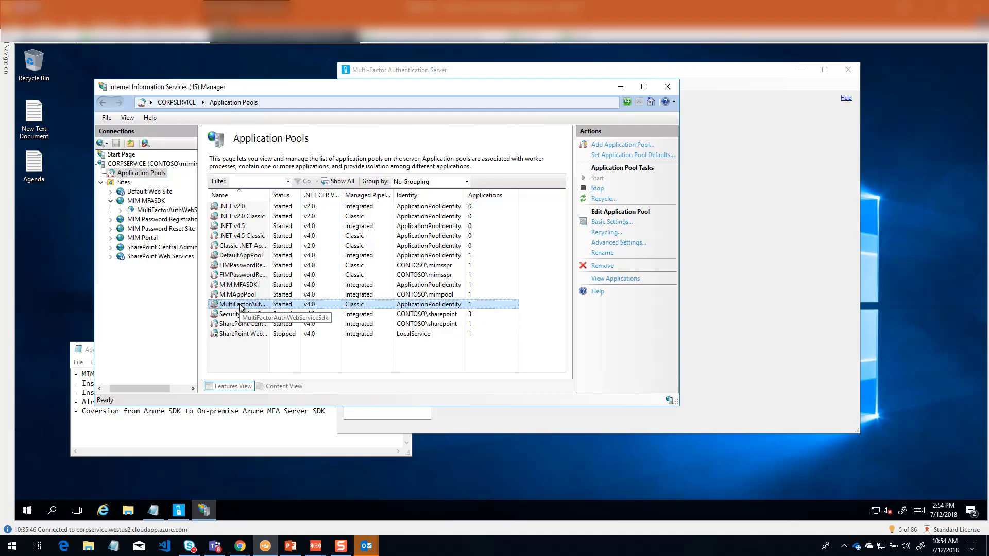
{"action": "left_click", "coordinate": [621, 86]}
Step: Start a user import from Active Directory in Multi-Factor Authentication Server and list the accounts in contoso.com's Service Accounts container
{"action": "left_click", "coordinate": [407, 106]}
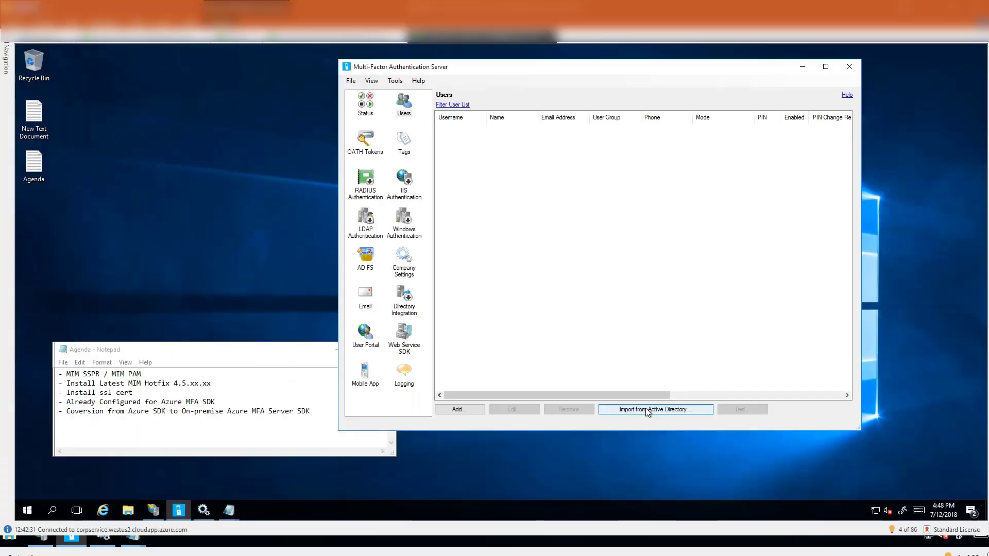
{"action": "left_click", "coordinate": [633, 411]}
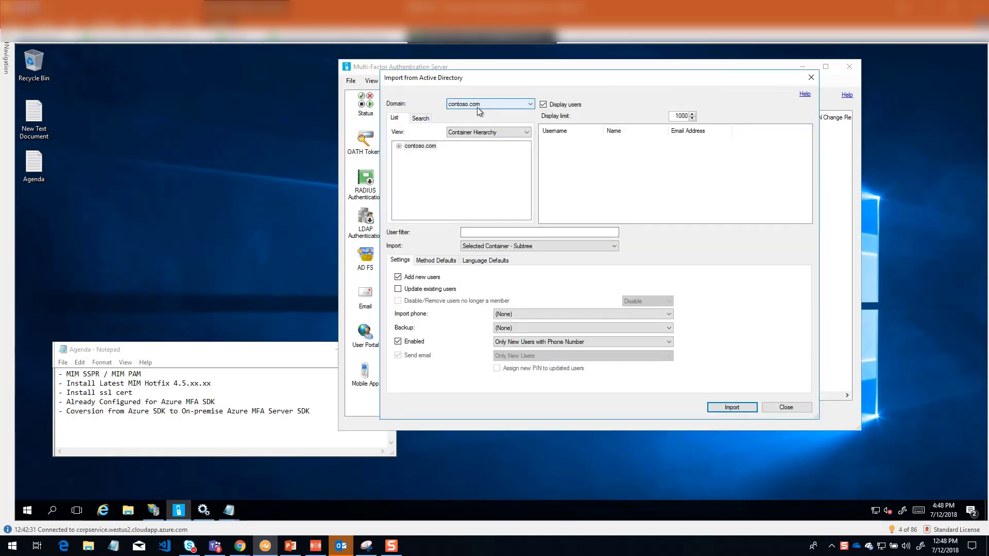
{"action": "left_click", "coordinate": [398, 146]}
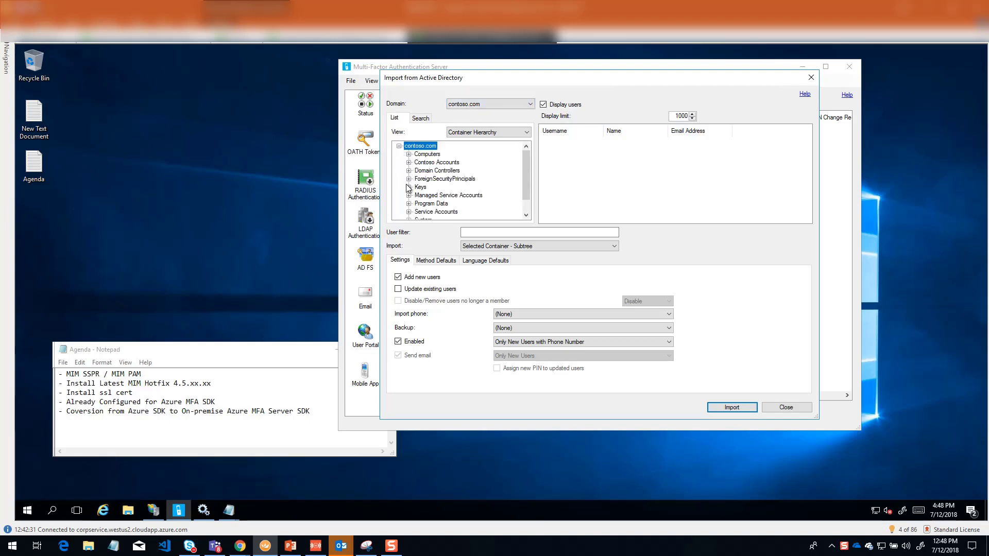
{"action": "scroll", "coordinate": [408, 189], "scroll_direction": "down", "scroll_amount": 1}
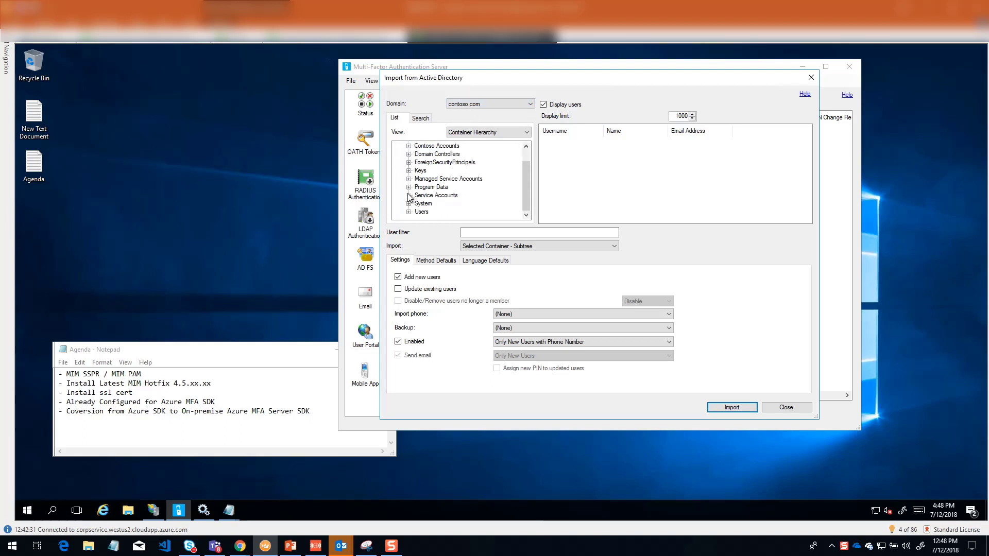
{"action": "left_click", "coordinate": [432, 197]}
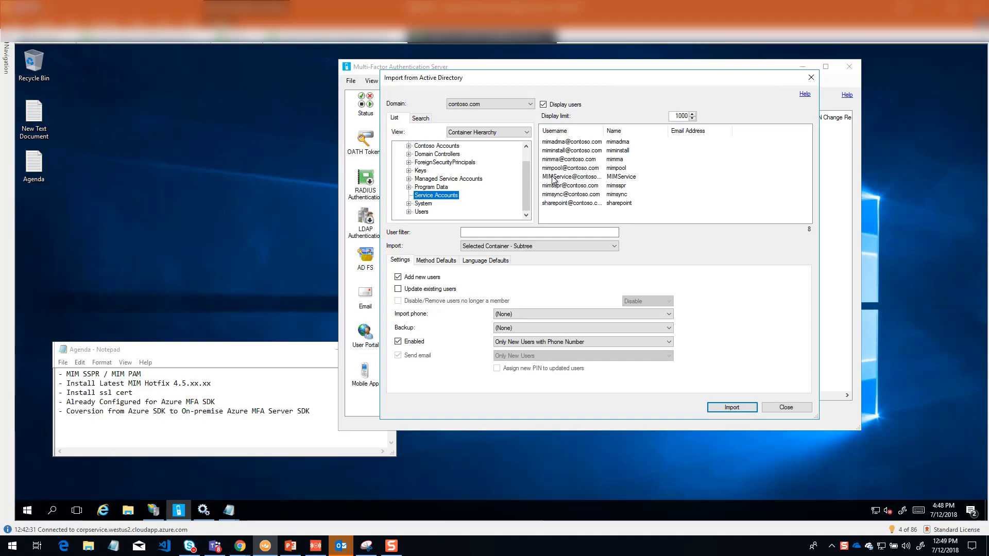
Step: Switch to Services and check which account the Forefront Identity Manager Service logs on with
{"action": "left_click", "coordinate": [205, 511]}
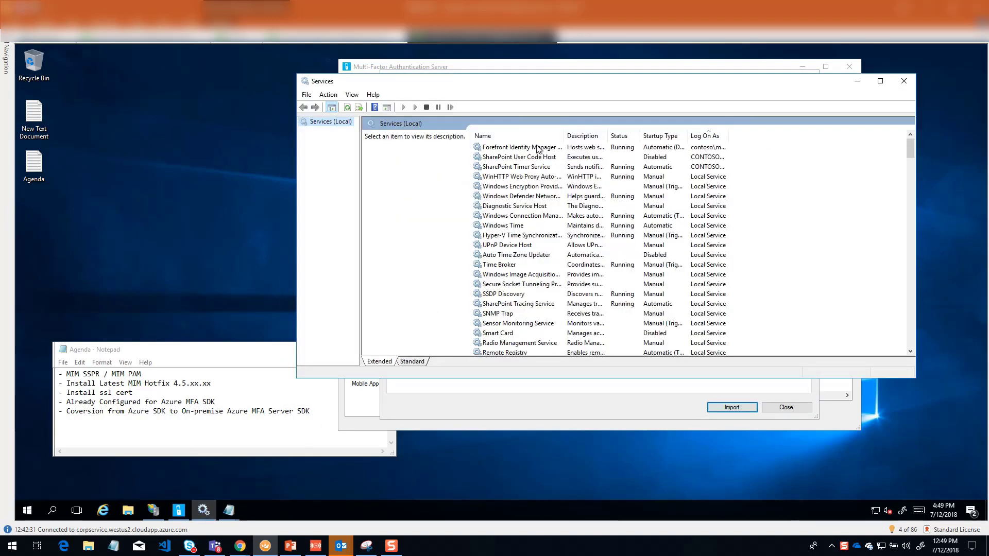
{"action": "left_click", "coordinate": [537, 149]}
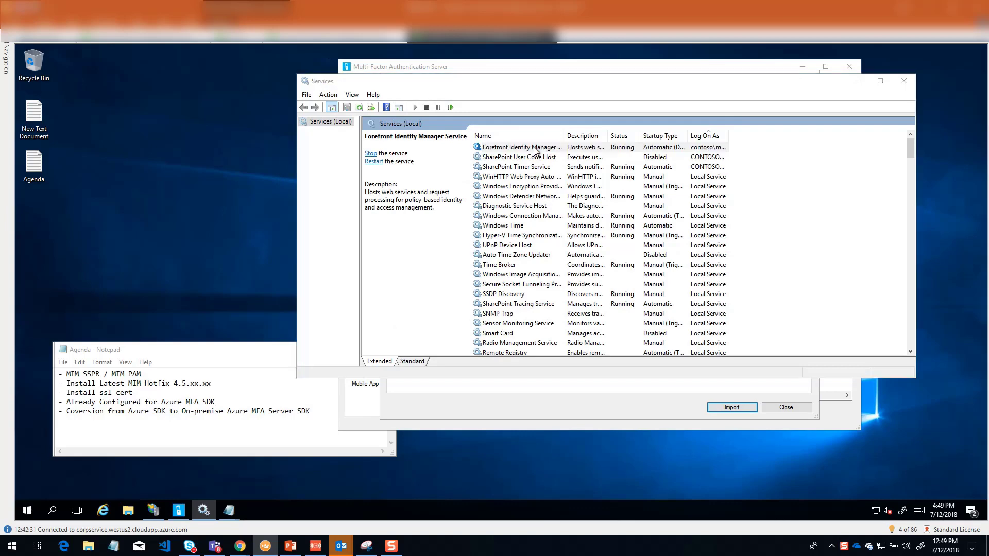
{"action": "double_click", "coordinate": [535, 149]}
{"action": "left_click", "coordinate": [543, 131]}
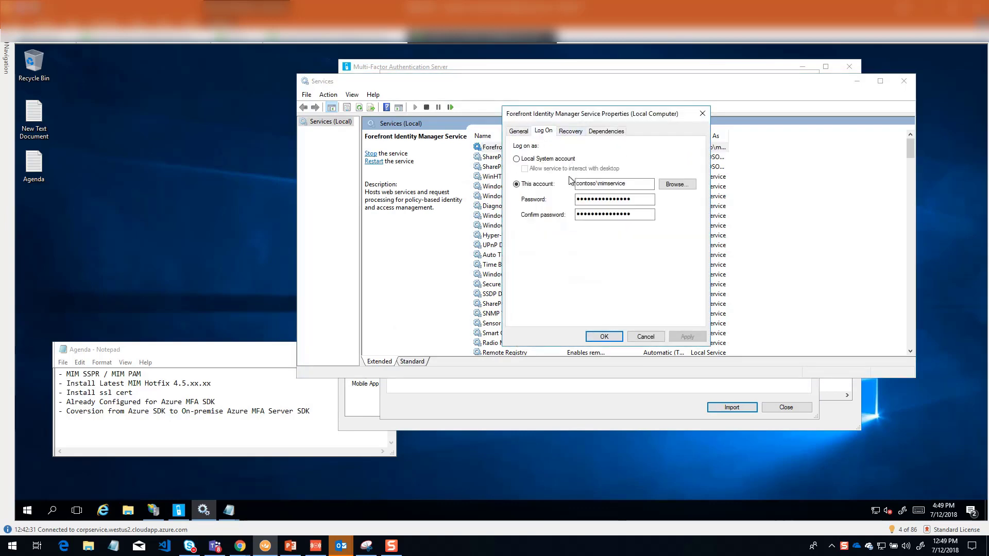
{"action": "left_click", "coordinate": [702, 114]}
{"action": "left_click", "coordinate": [863, 82]}
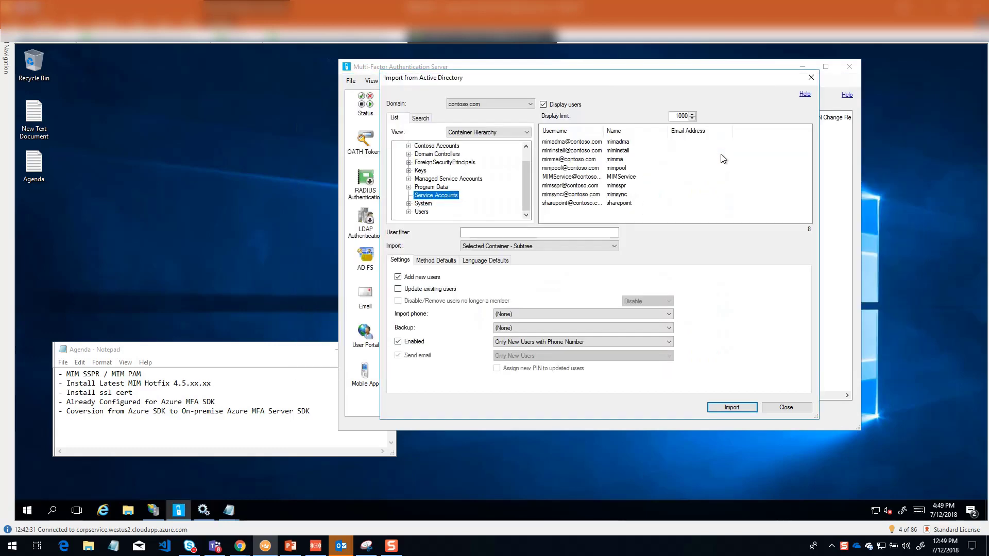
Step: Import the MIMService account as a new user with the default import settings, and close the Active Directory import
{"action": "left_click", "coordinate": [561, 178]}
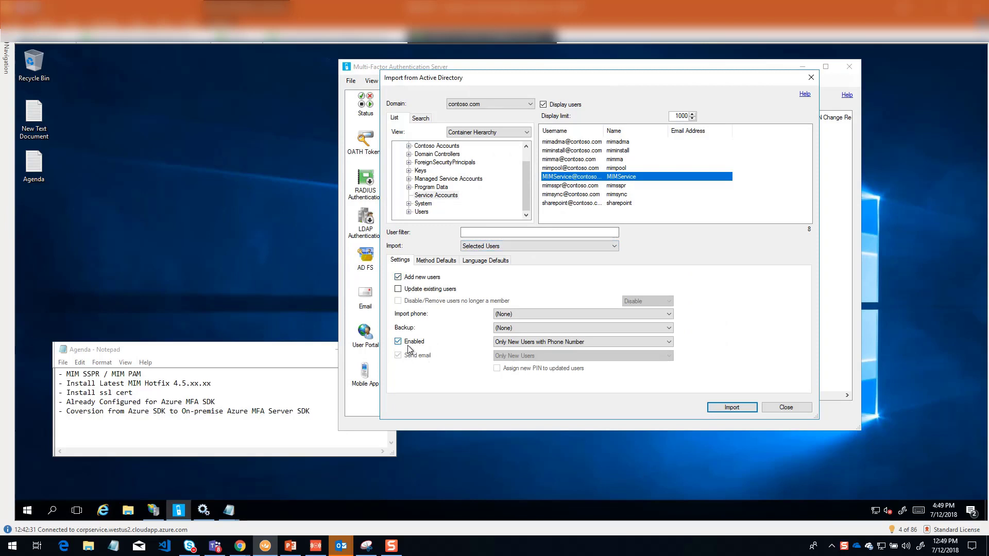
{"action": "left_click", "coordinate": [523, 343]}
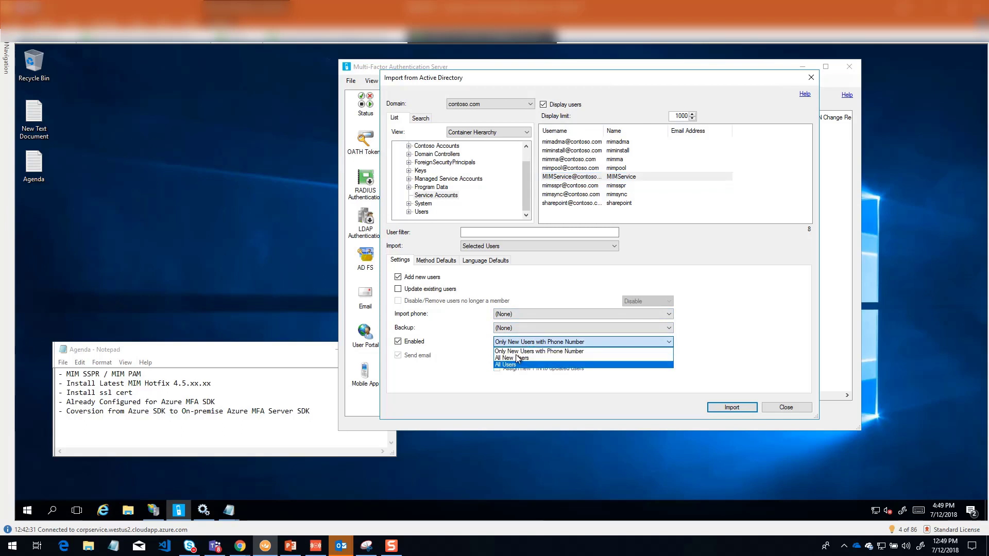
{"action": "left_click", "coordinate": [529, 315]}
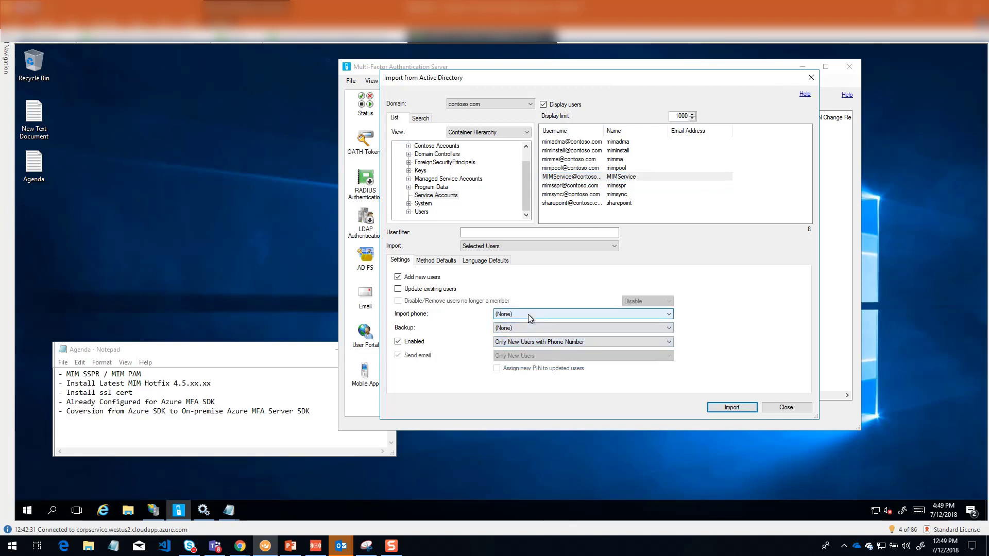
{"action": "left_click", "coordinate": [527, 314]}
{"action": "left_click", "coordinate": [528, 315]}
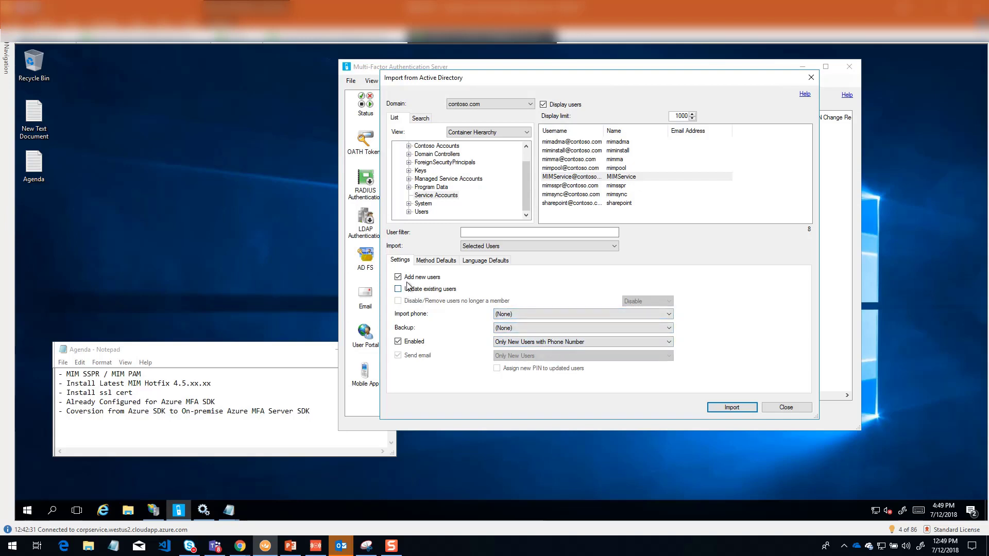
{"action": "left_click", "coordinate": [565, 178]}
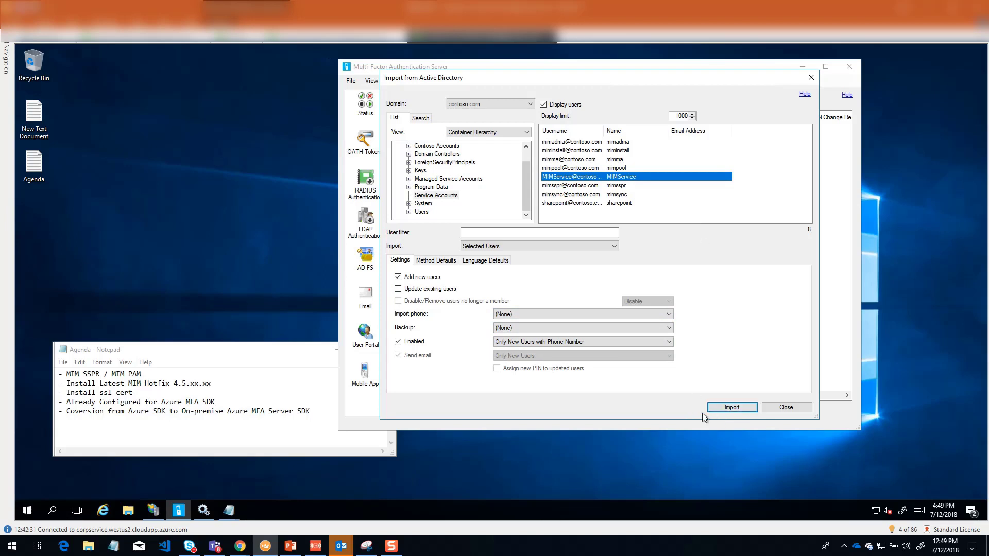
{"action": "left_click", "coordinate": [726, 407]}
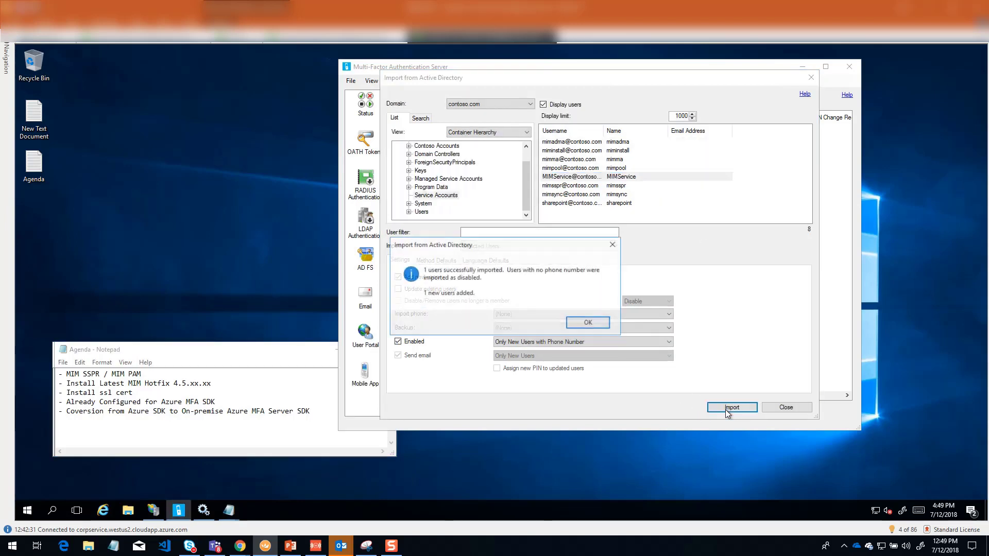
{"action": "left_click", "coordinate": [601, 325]}
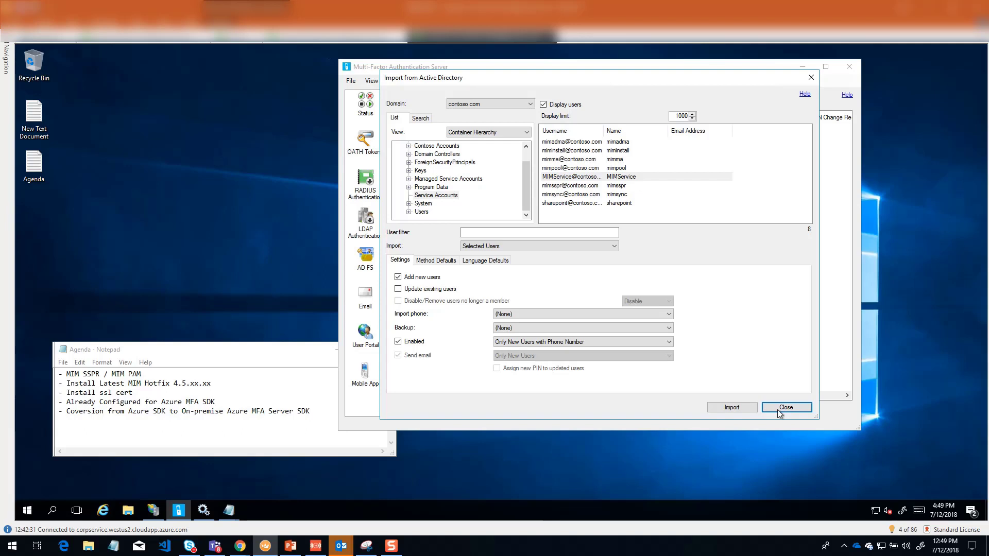
{"action": "left_click", "coordinate": [777, 409]}
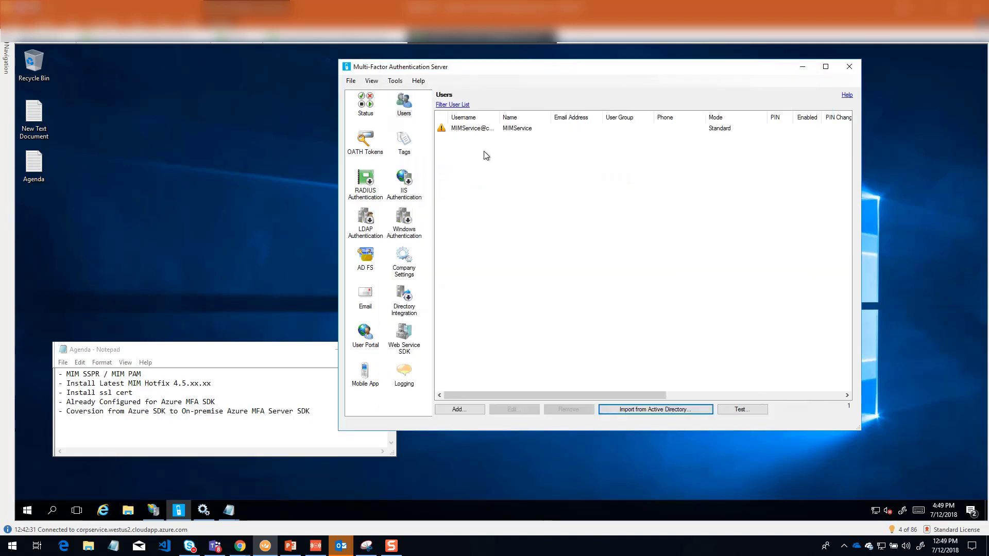
Step: Enable the imported MIMService user in its user properties, apply the change and close the editor
{"action": "left_click", "coordinate": [472, 130]}
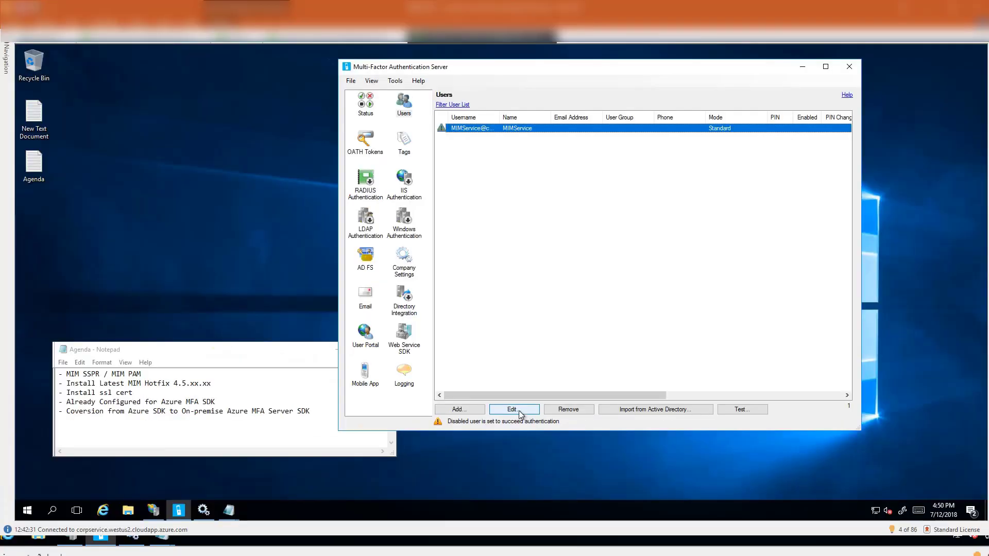
{"action": "left_click", "coordinate": [506, 407]}
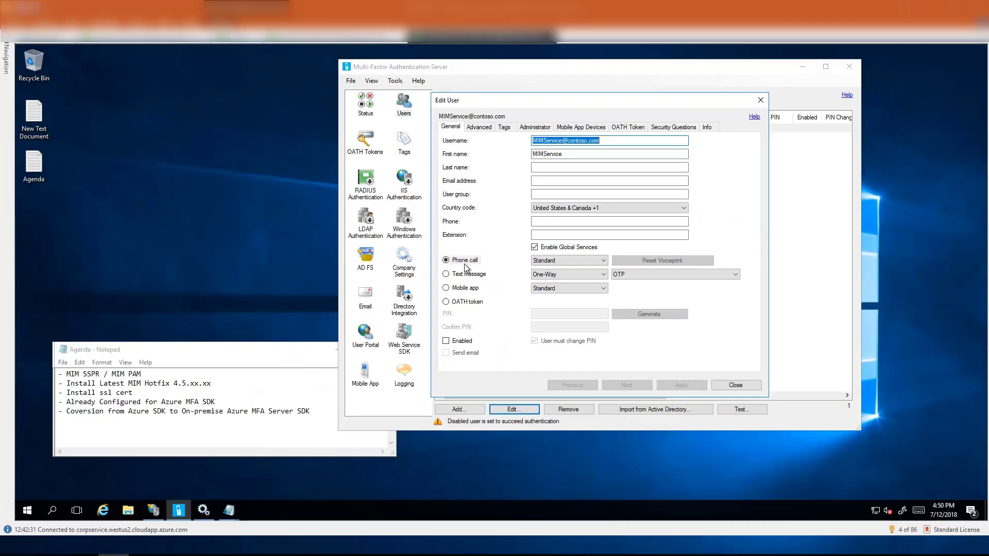
{"action": "left_click", "coordinate": [446, 342]}
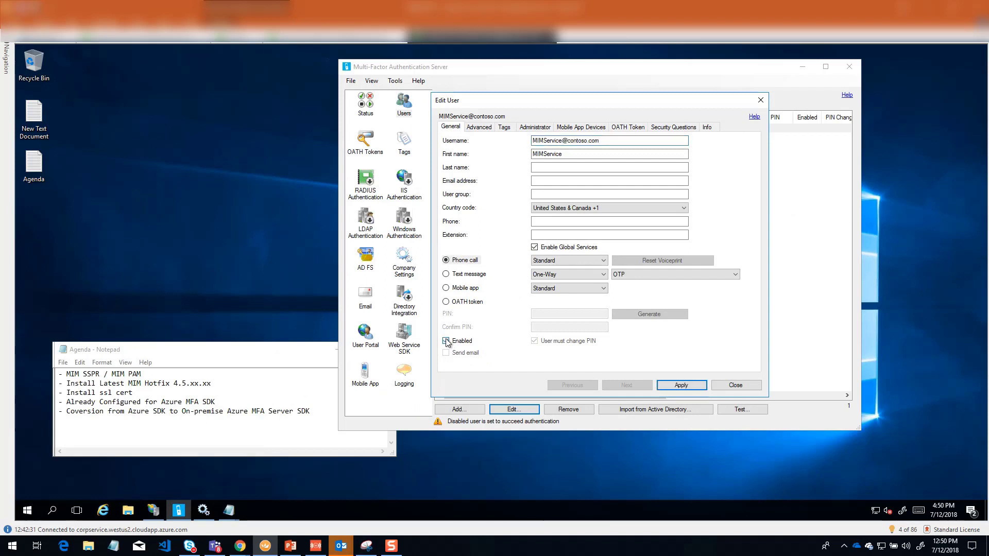
{"action": "left_click", "coordinate": [681, 385]}
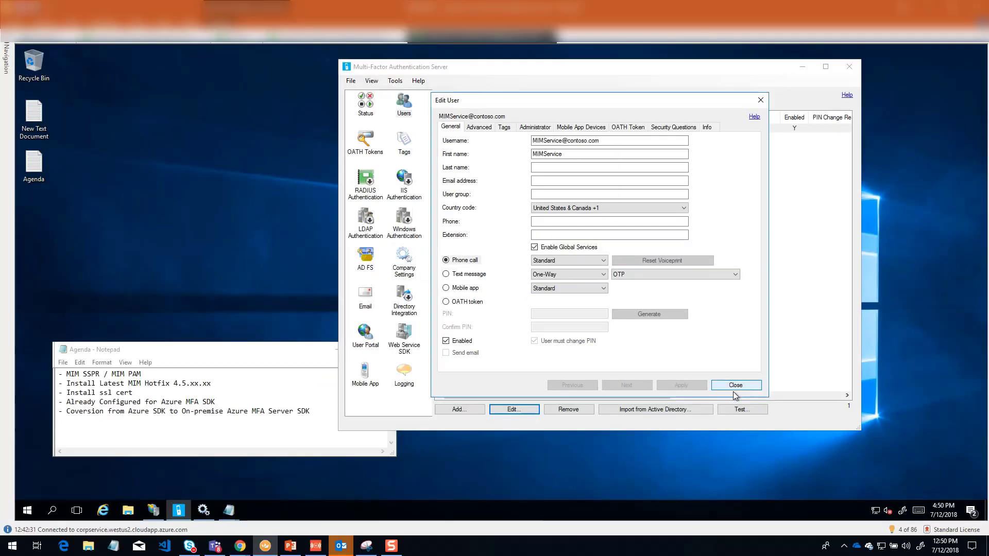
{"action": "left_click", "coordinate": [734, 386]}
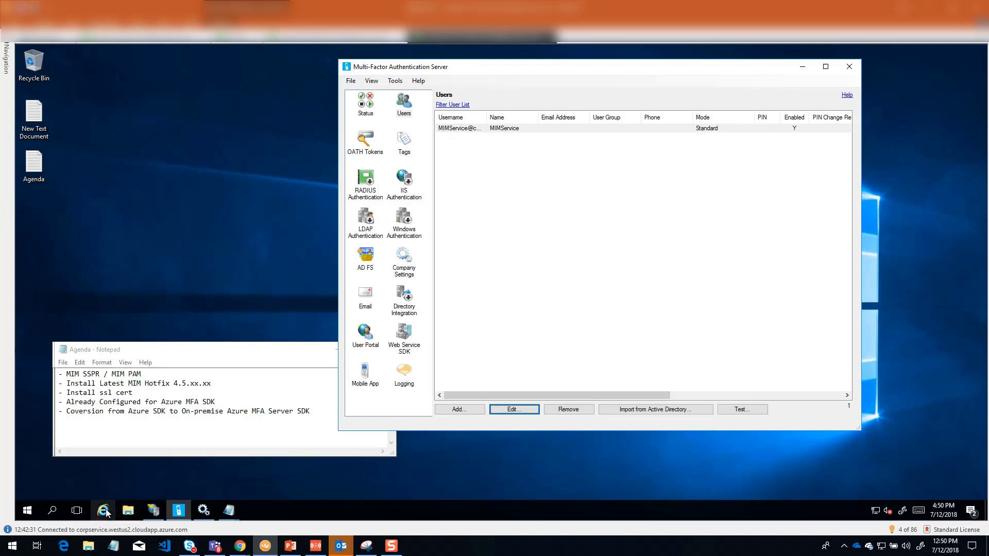
Step: Switch to IIS Manager and open the Authentication settings of the MIM MFASDK site
{"action": "left_click", "coordinate": [153, 511]}
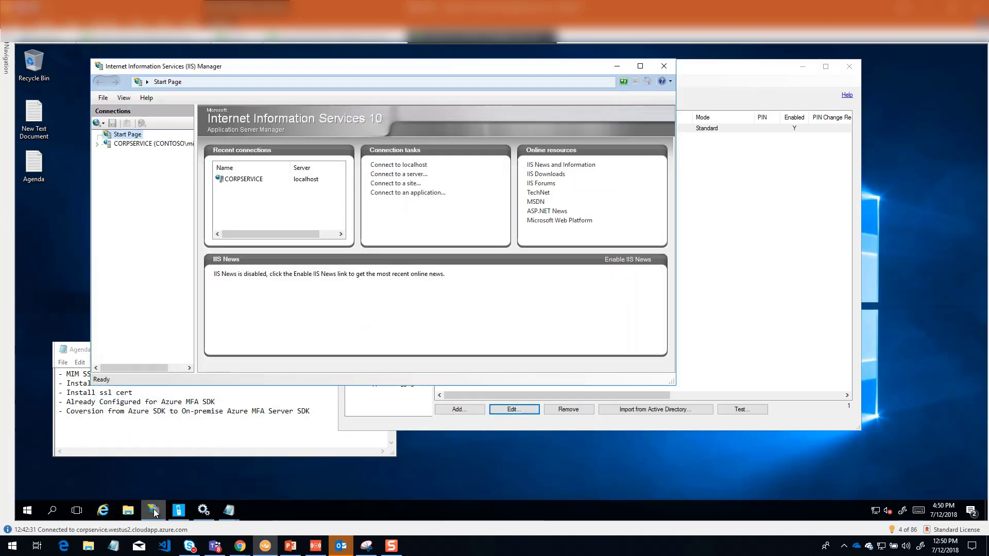
{"action": "left_click", "coordinate": [105, 145]}
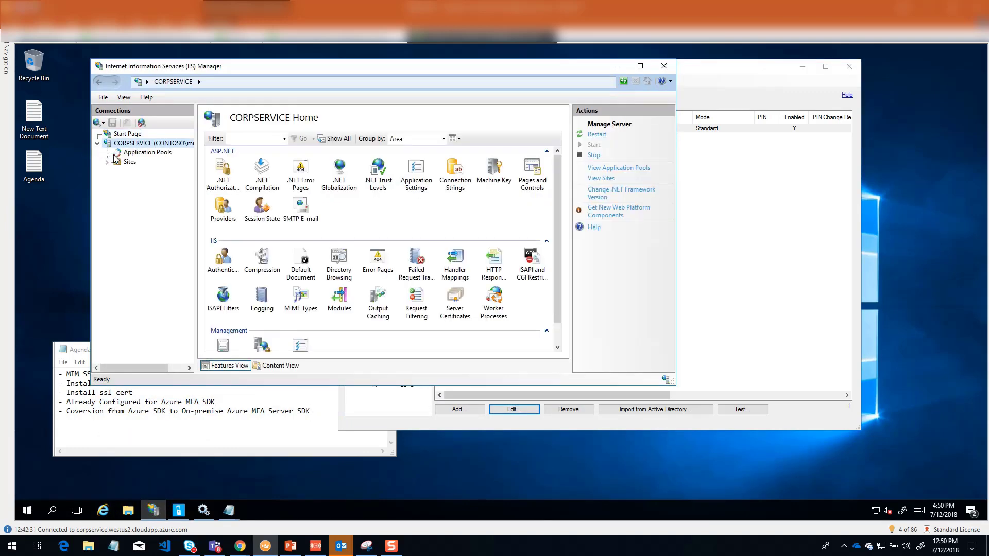
{"action": "left_click", "coordinate": [113, 163]}
{"action": "left_click", "coordinate": [151, 181]}
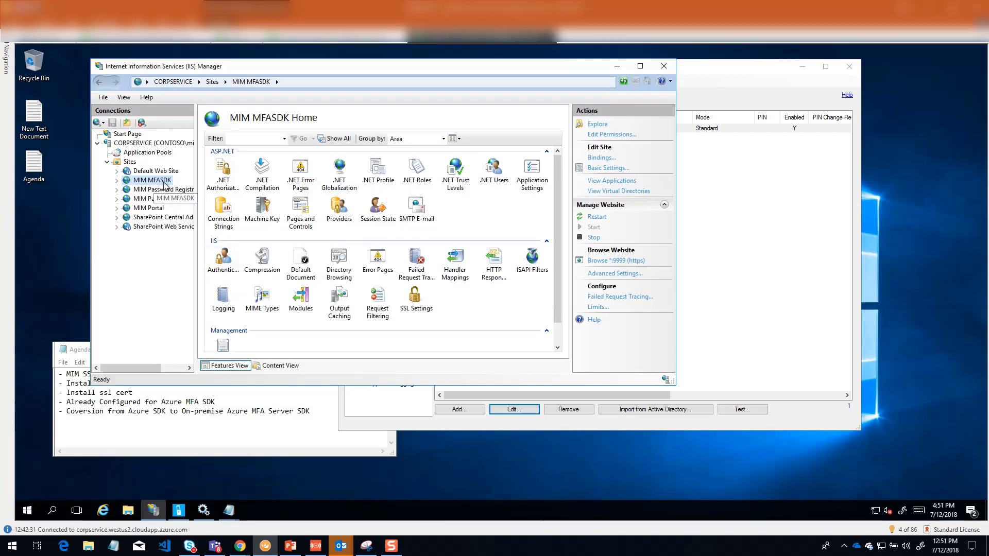
{"action": "left_click", "coordinate": [226, 262]}
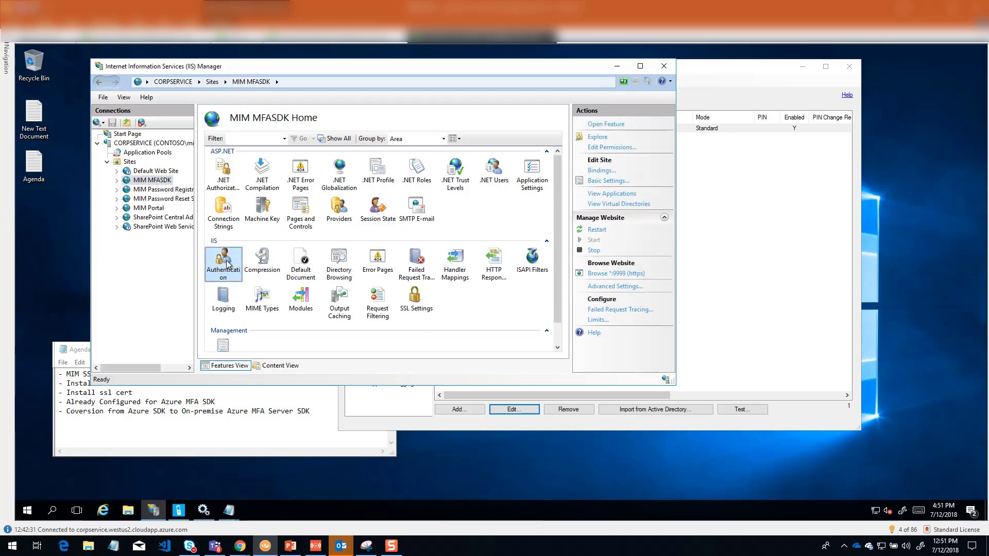
{"action": "double_click", "coordinate": [226, 263]}
{"action": "left_click", "coordinate": [167, 182]}
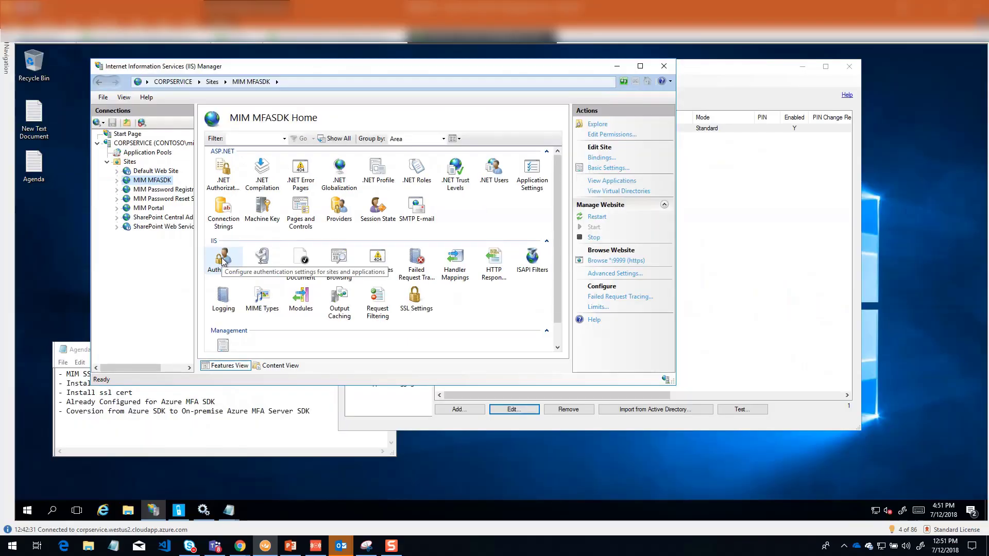
{"action": "left_click", "coordinate": [226, 267]}
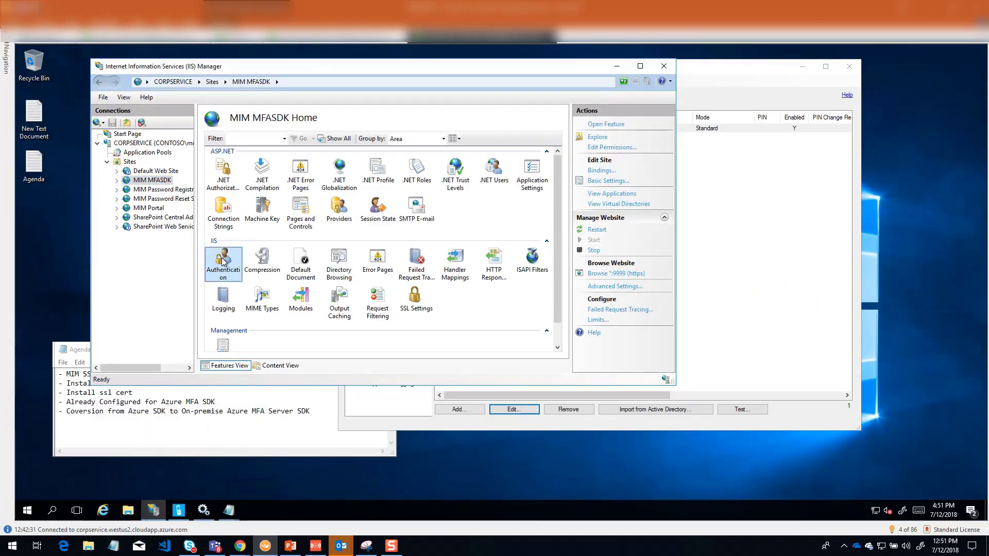
{"action": "double_click", "coordinate": [223, 261]}
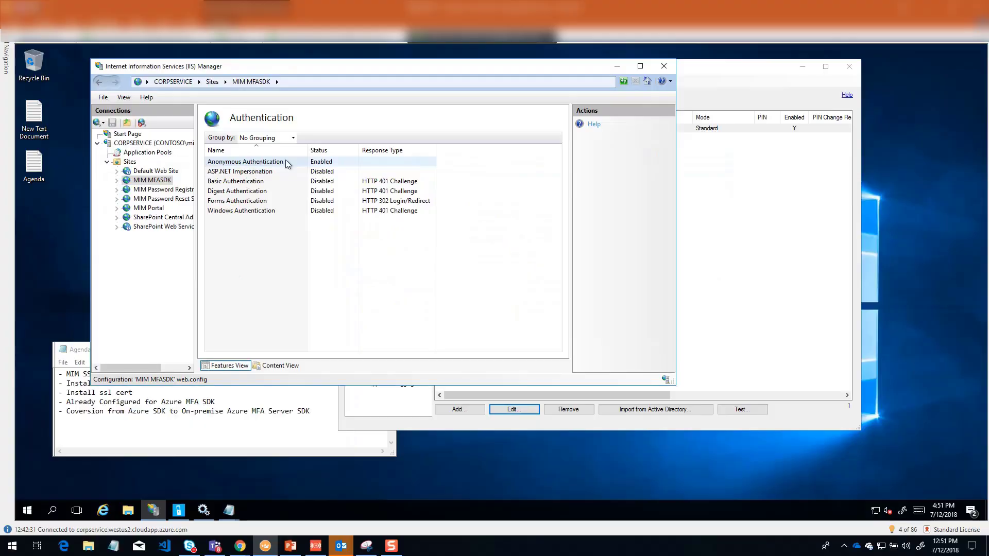
Step: Disable Anonymous Authentication and enable Windows Authentication for the MIM MFASDK site
{"action": "left_click", "coordinate": [279, 165]}
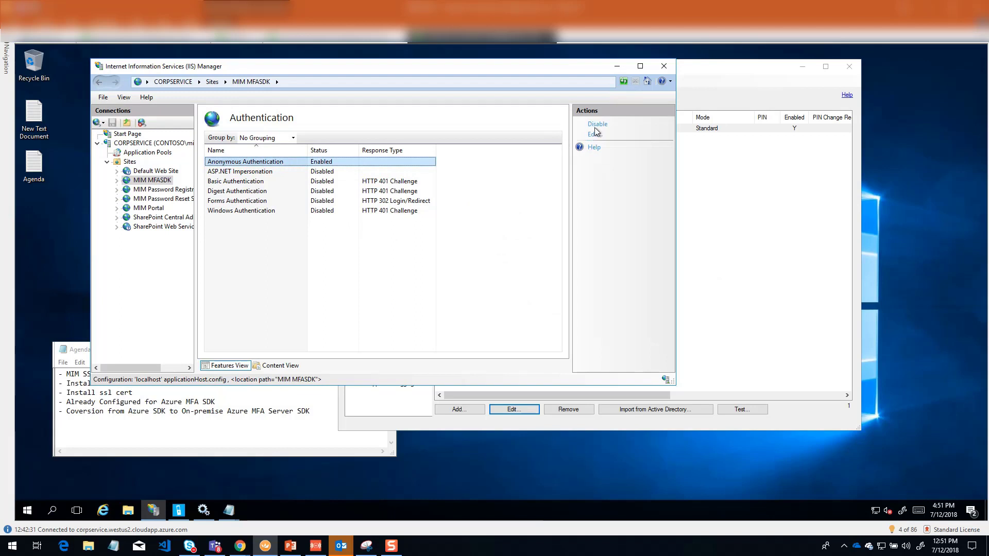
{"action": "left_click", "coordinate": [598, 126]}
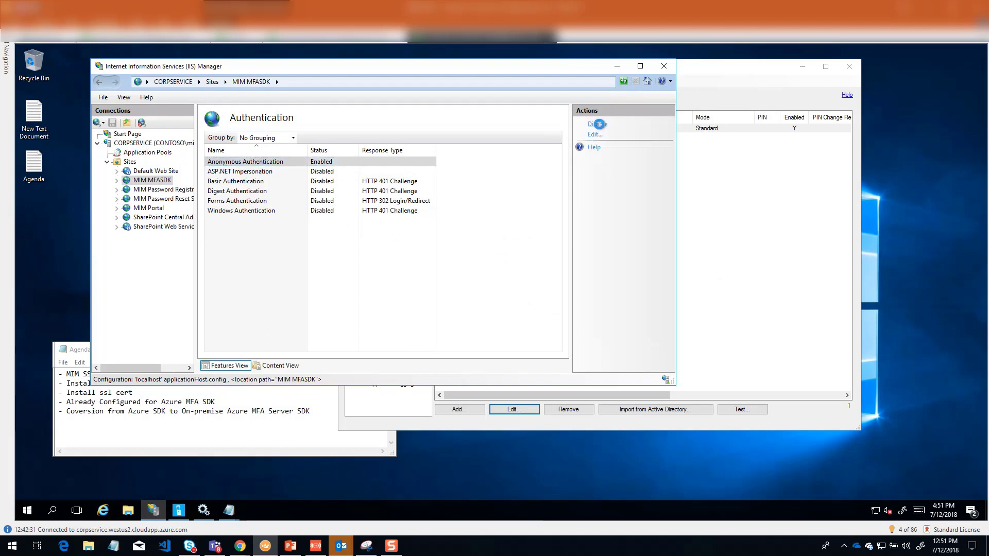
{"action": "left_click", "coordinate": [242, 212]}
{"action": "left_click", "coordinate": [602, 126]}
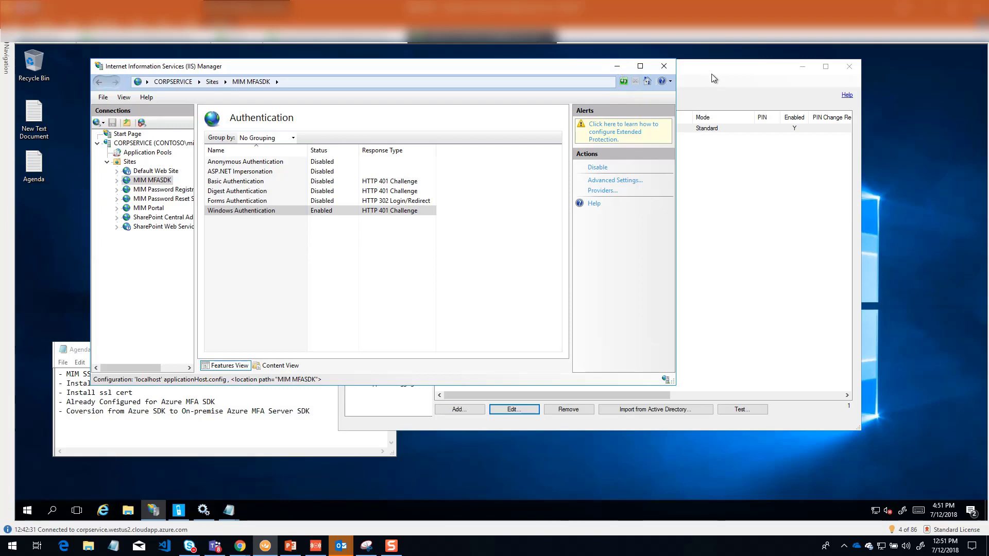
Step: Restart IIS by running iisreset in an elevated Command Prompt
{"action": "left_click", "coordinate": [27, 510]}
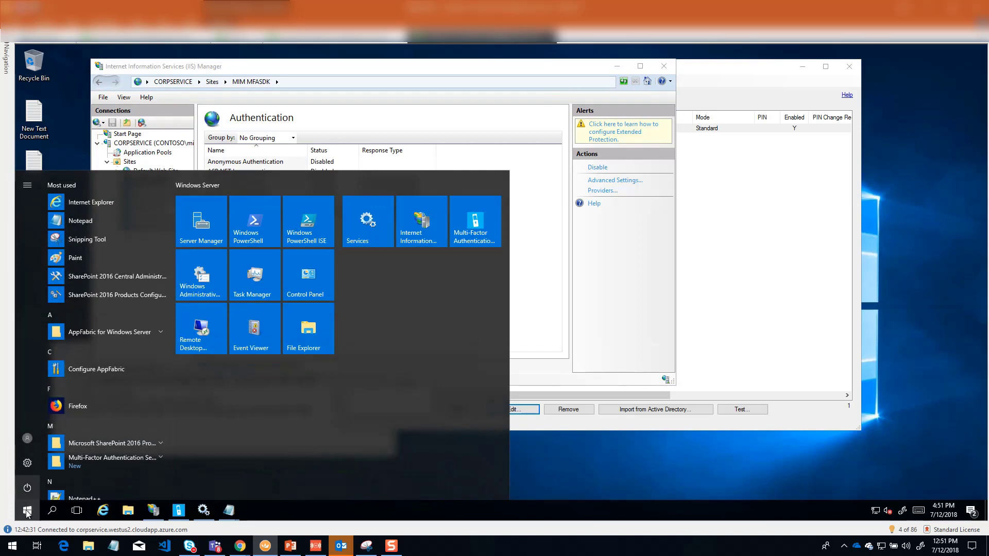
{"action": "right_click", "coordinate": [28, 515]}
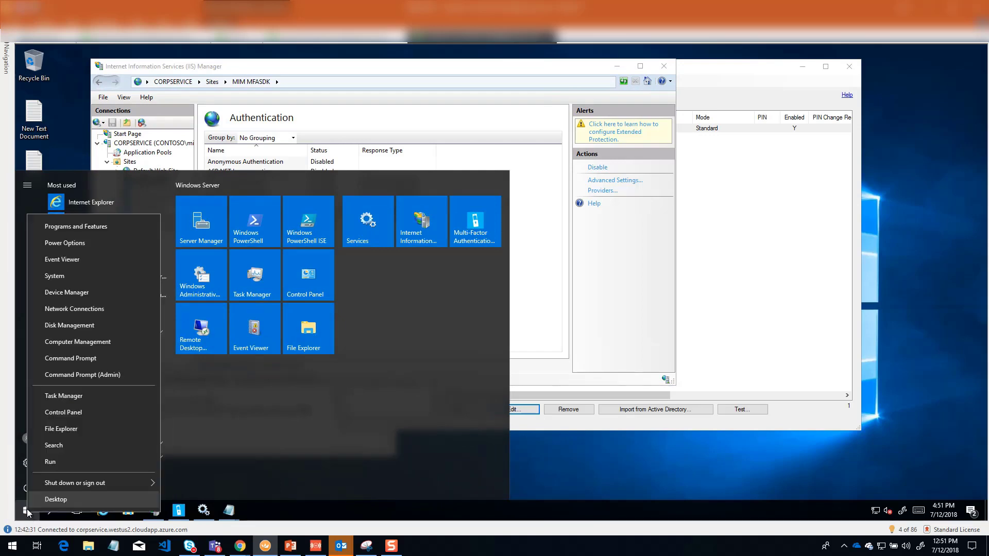
{"action": "left_click", "coordinate": [109, 375]}
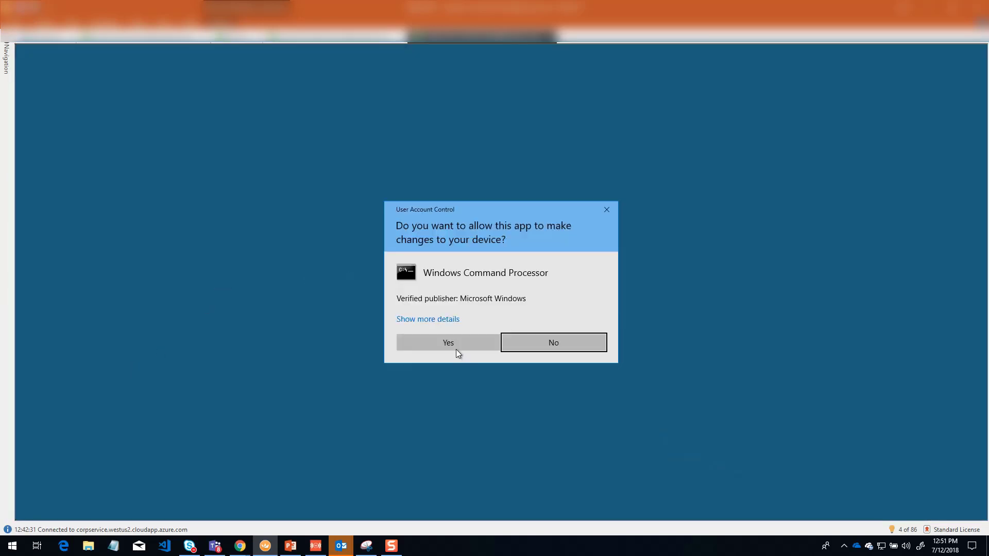
{"action": "left_click", "coordinate": [457, 346]}
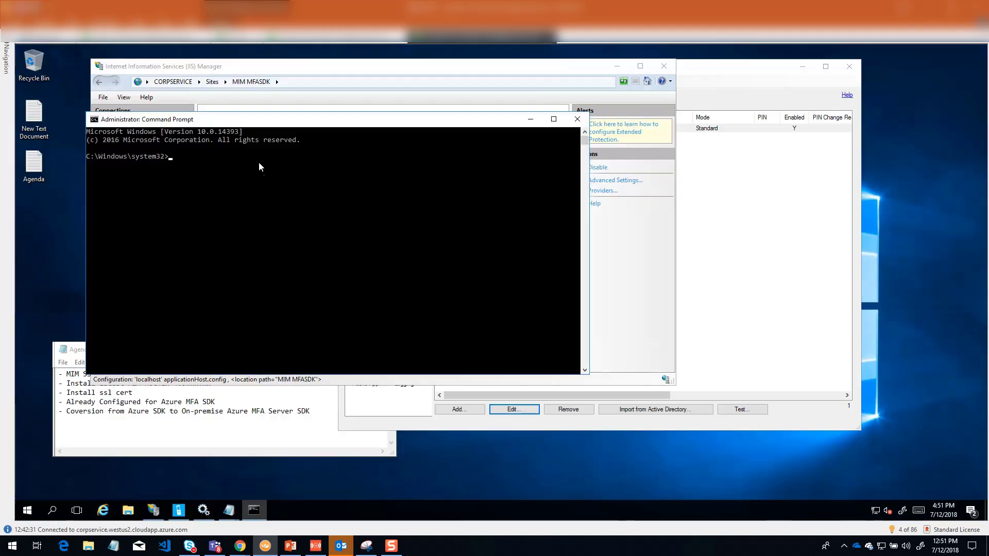
{"action": "type", "text": "iisreset"}
{"action": "key", "text": "Return"}
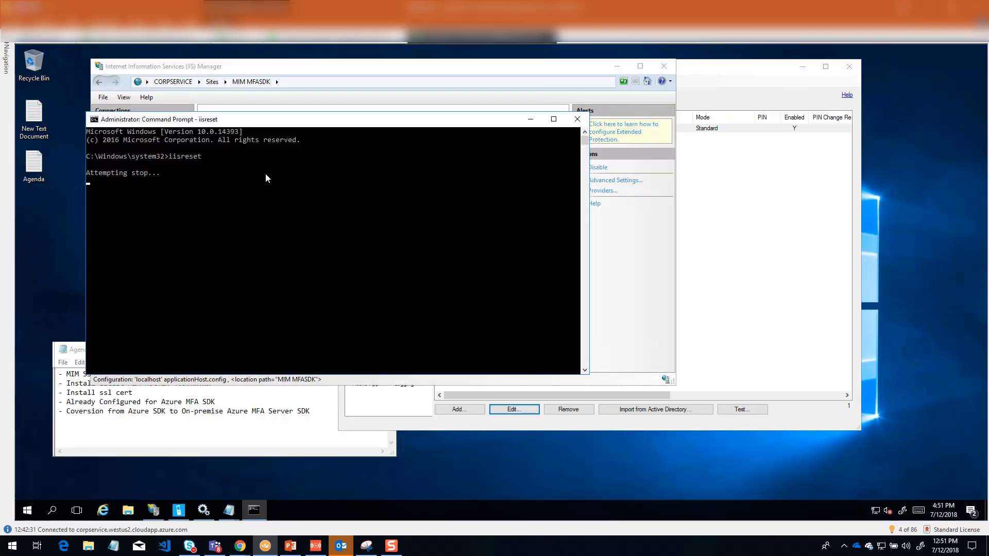
{"action": "left_click", "coordinate": [534, 122]}
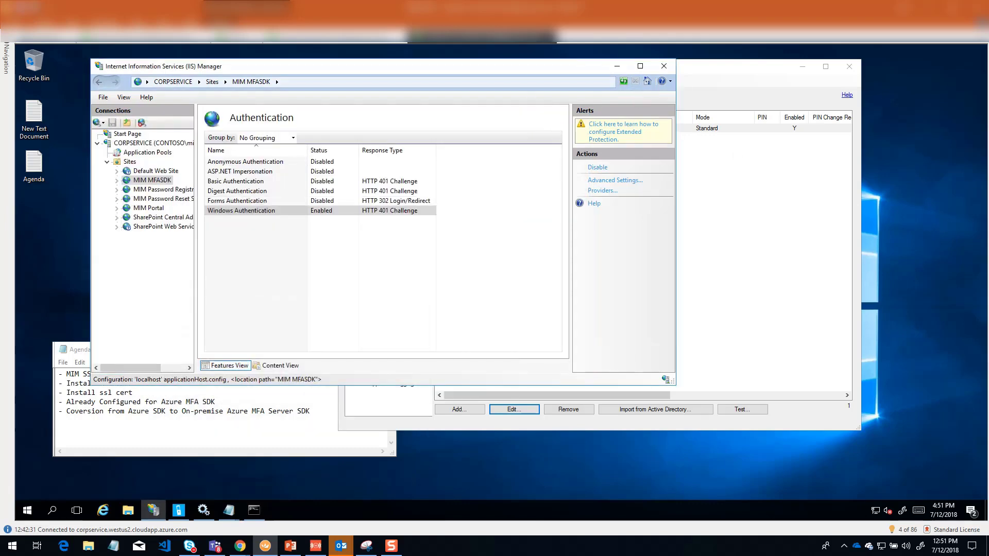
{"action": "left_click", "coordinate": [254, 512]}
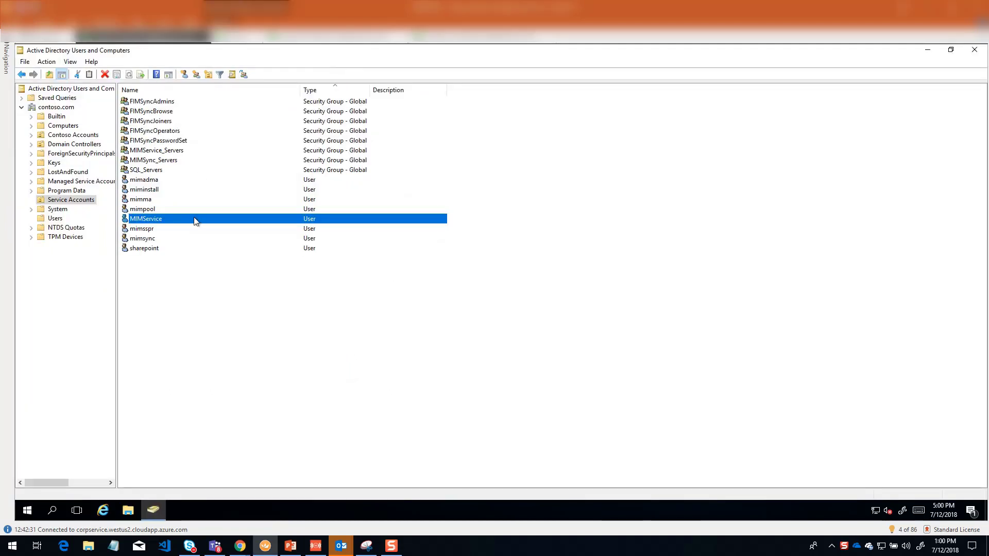
Step: In Active Directory Users and Computers, check the MIMService account's group memberships and the PhoneFactor Admins group's properties, then cancel both dialogs
{"action": "double_click", "coordinate": [147, 219]}
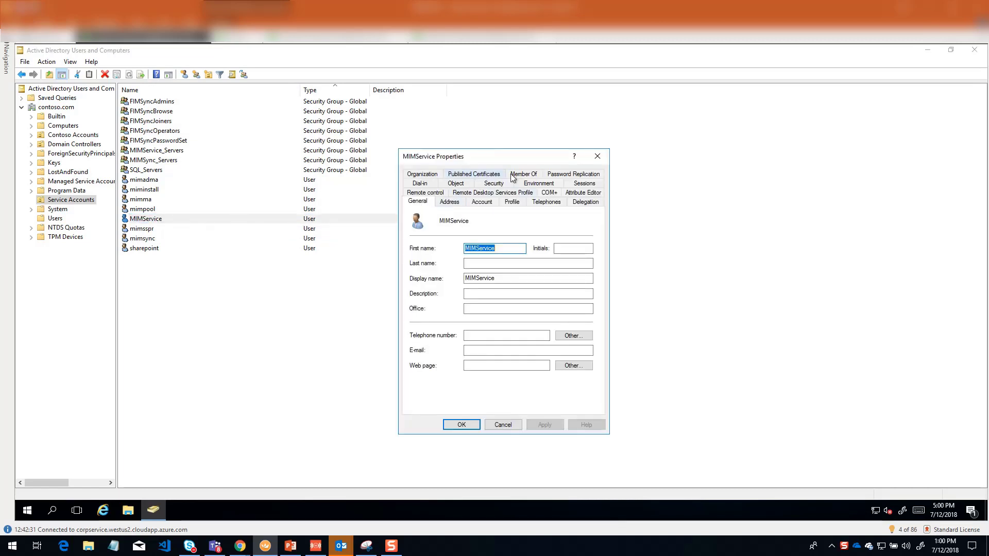
{"action": "left_click", "coordinate": [513, 175]}
{"action": "left_click", "coordinate": [431, 266]}
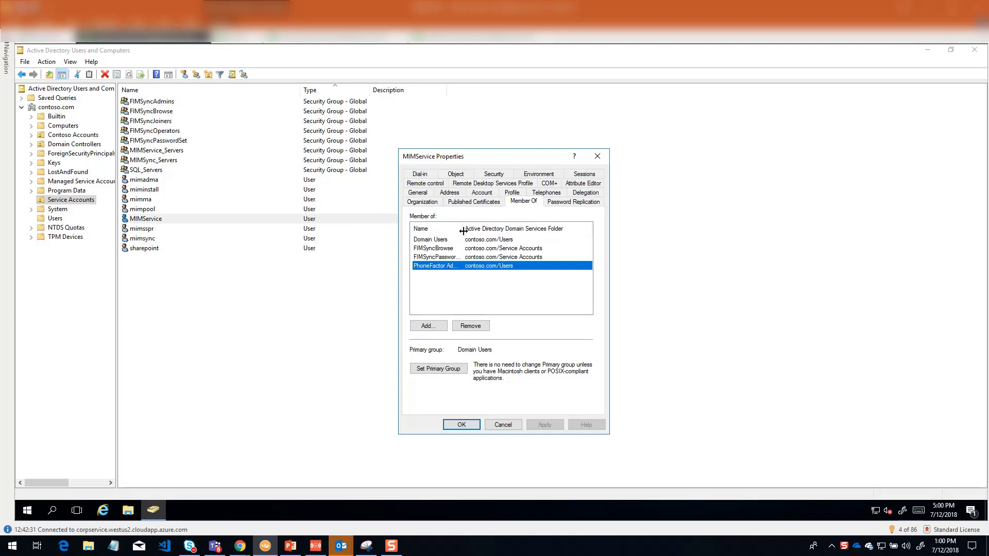
{"action": "double_click", "coordinate": [440, 267]}
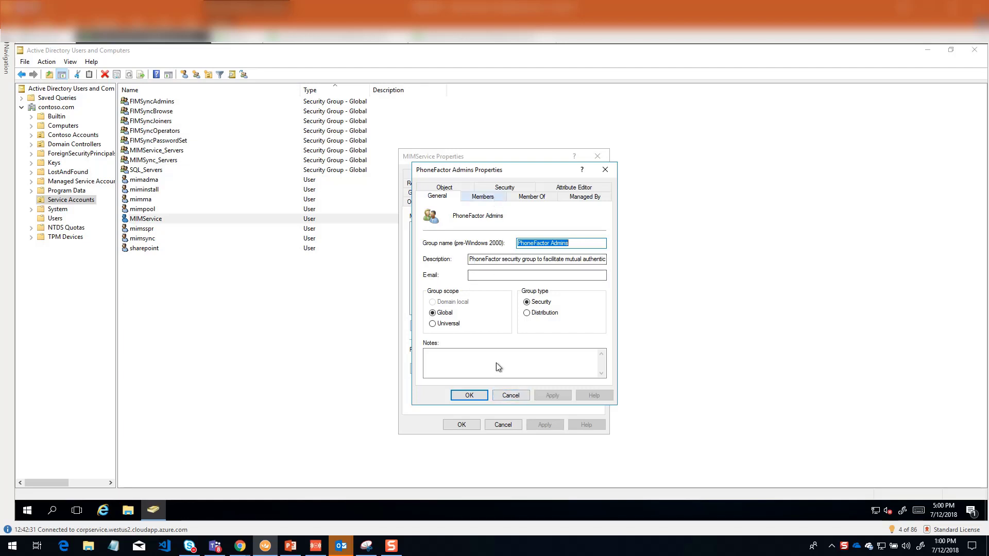
{"action": "left_click", "coordinate": [517, 395]}
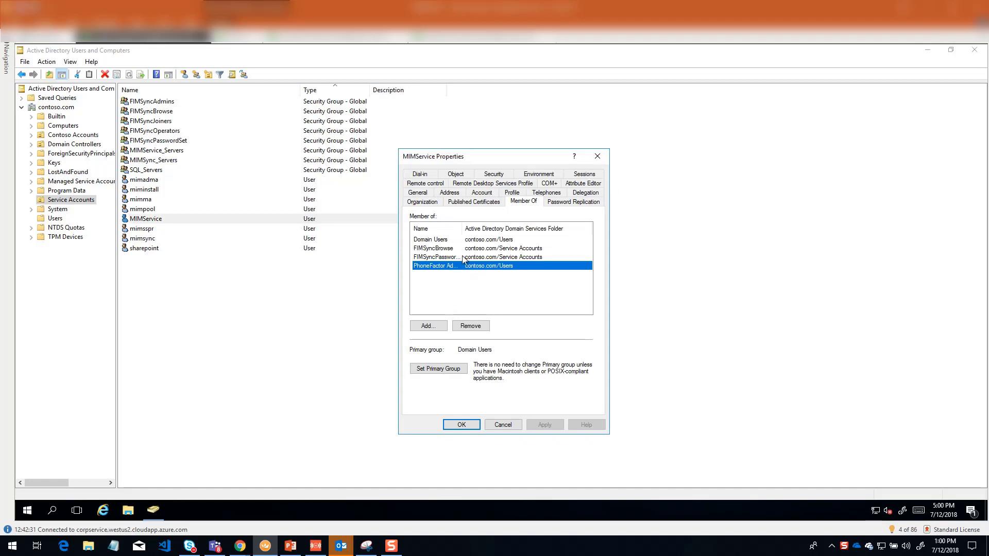
{"action": "left_click", "coordinate": [503, 426]}
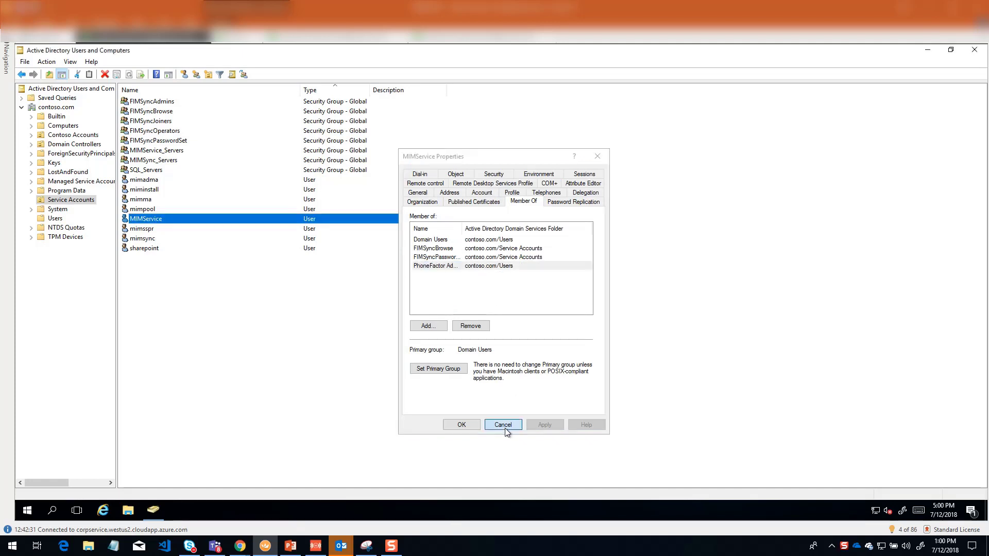
Step: Check the miminstall account's group memberships for the PhoneFactor Admins group, then cancel its properties
{"action": "double_click", "coordinate": [152, 192]}
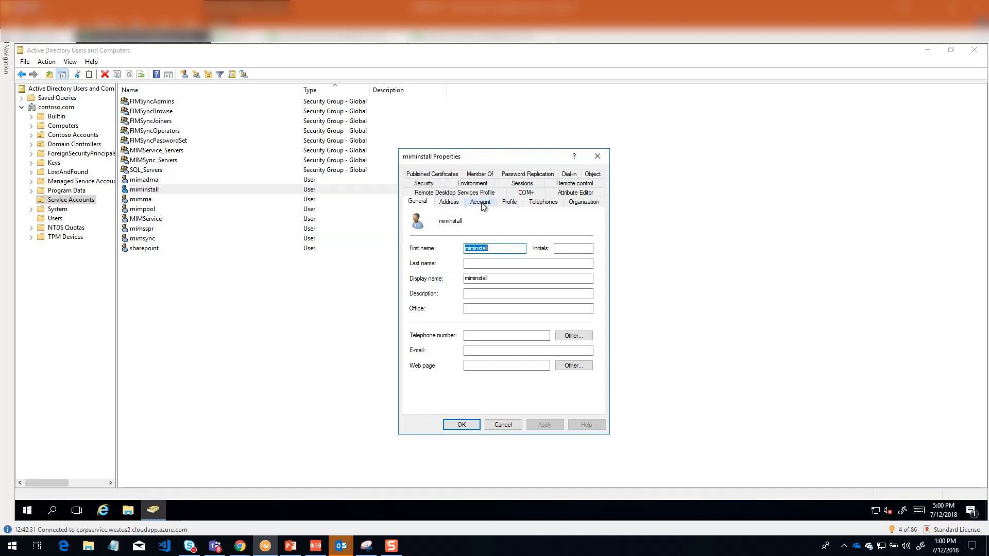
{"action": "left_click", "coordinate": [475, 176]}
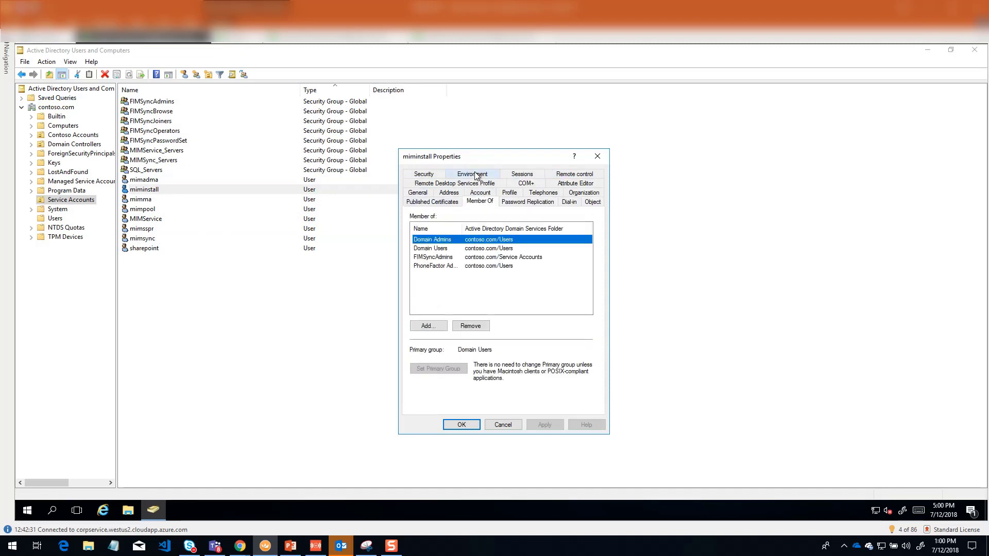
{"action": "left_click", "coordinate": [429, 267]}
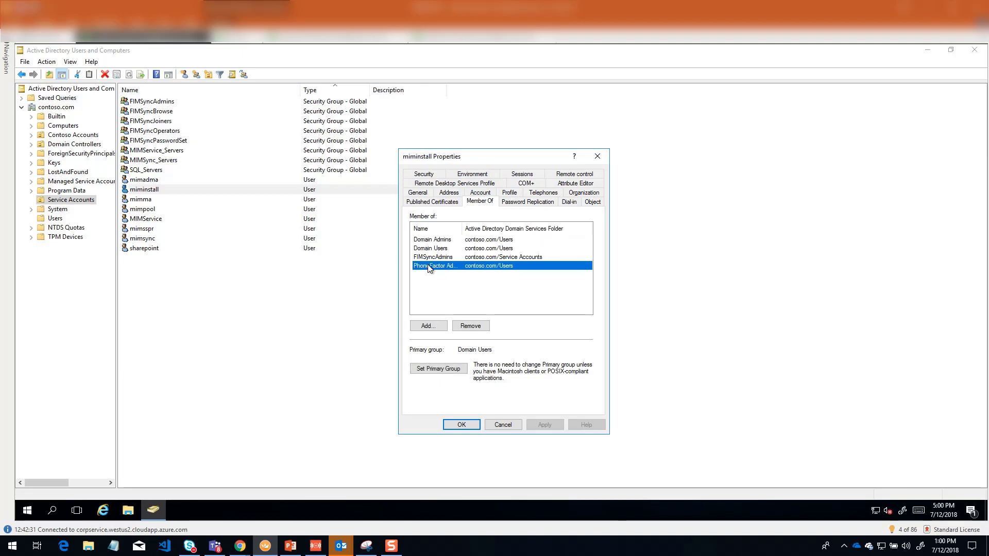
{"action": "left_click", "coordinate": [508, 425]}
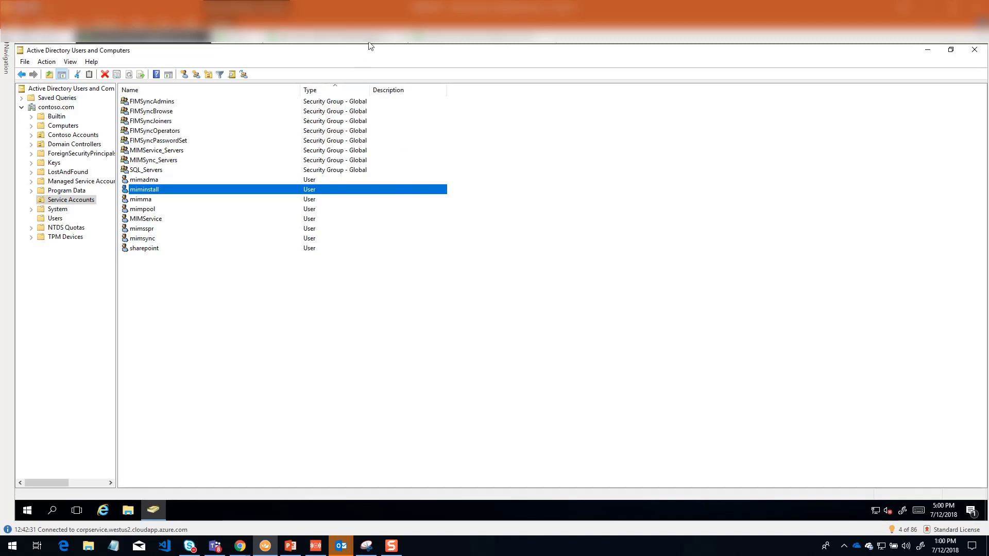
Step: Switch to the corpservice session and compare the PfWsSdk page's address in Internet Explorer with the LOCMFASRV line in the widened Notepad window
{"action": "left_click", "coordinate": [452, 44]}
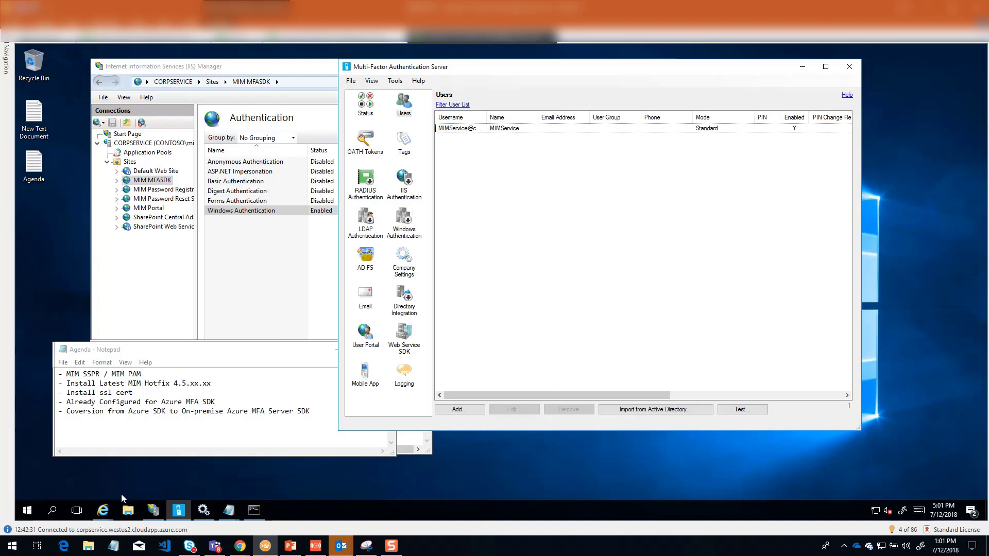
{"action": "left_click", "coordinate": [103, 510]}
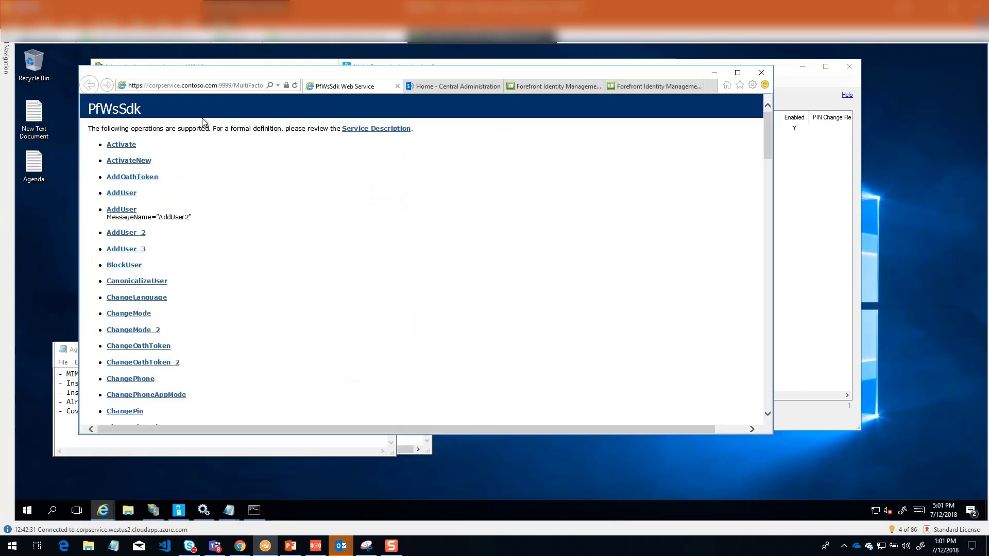
{"action": "left_click", "coordinate": [166, 89]}
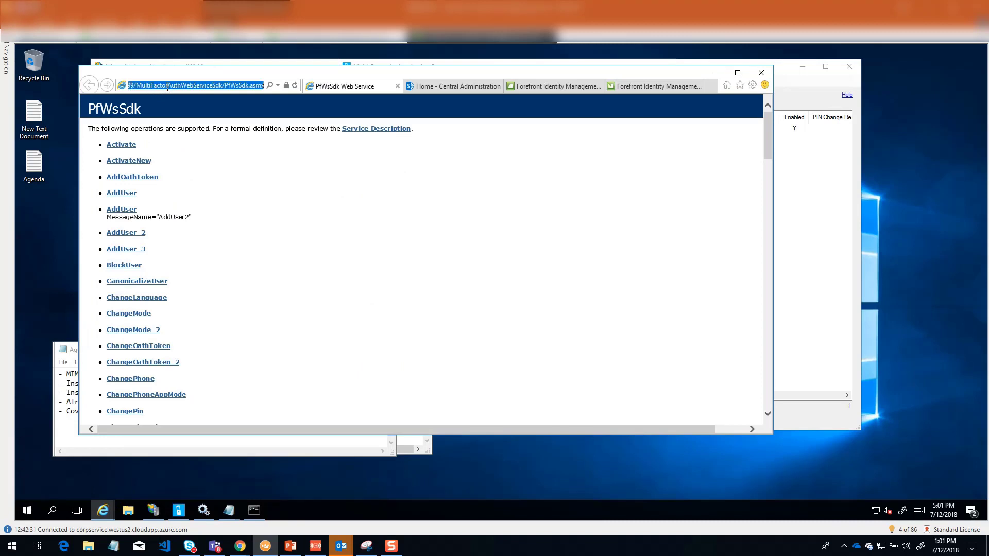
{"action": "left_click", "coordinate": [166, 86]}
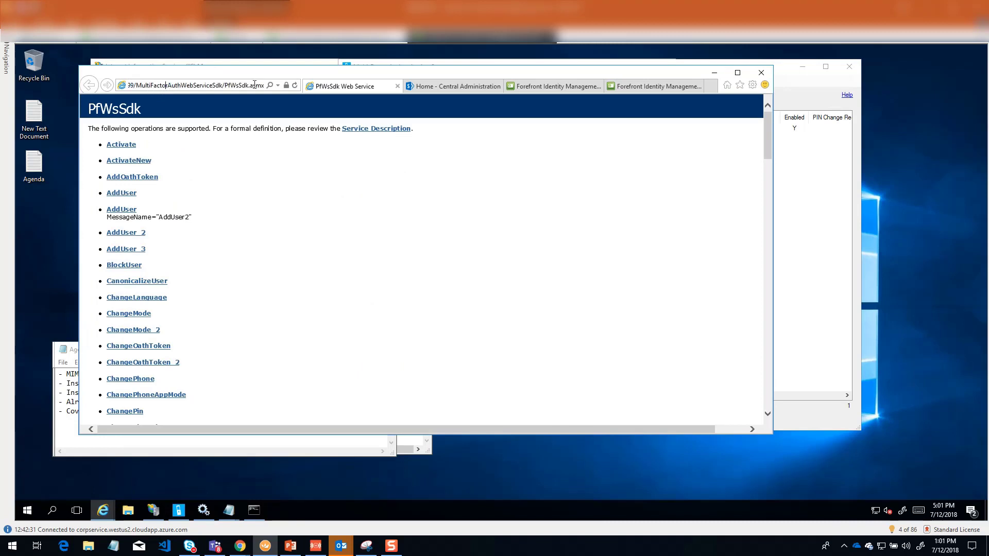
{"action": "left_click_drag", "start_coordinate": [261, 86], "coordinate": [164, 86]}
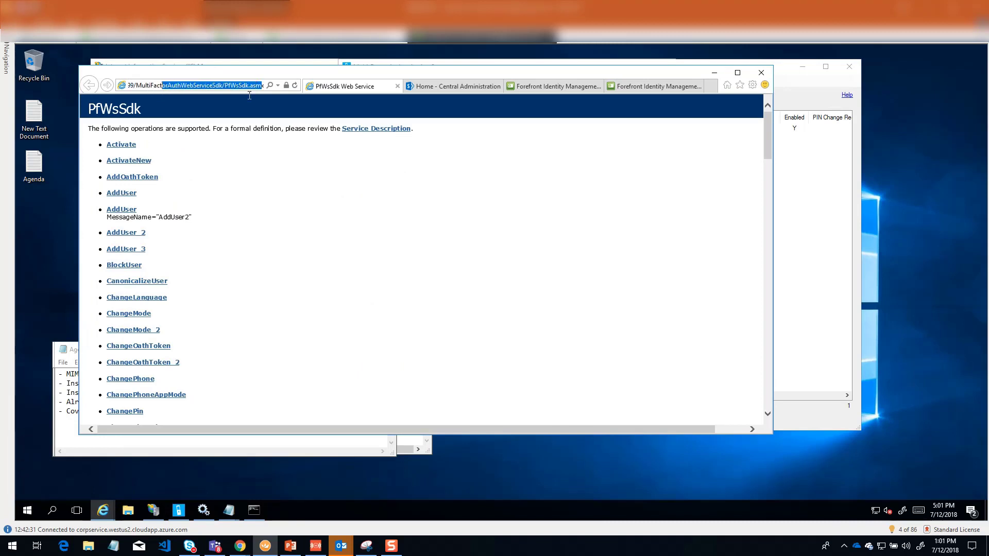
{"action": "left_click", "coordinate": [406, 441]}
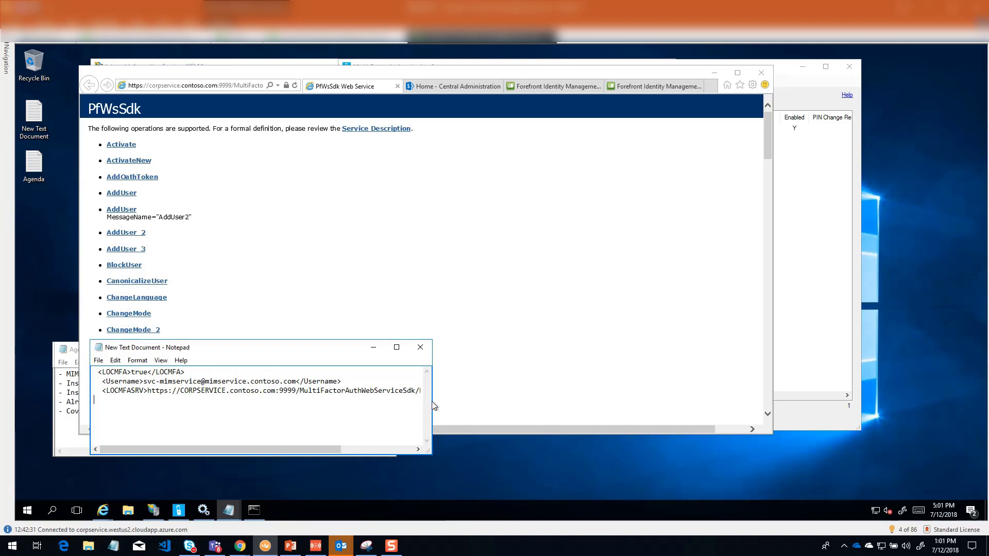
{"action": "left_click_drag", "start_coordinate": [428, 452], "coordinate": [719, 467]}
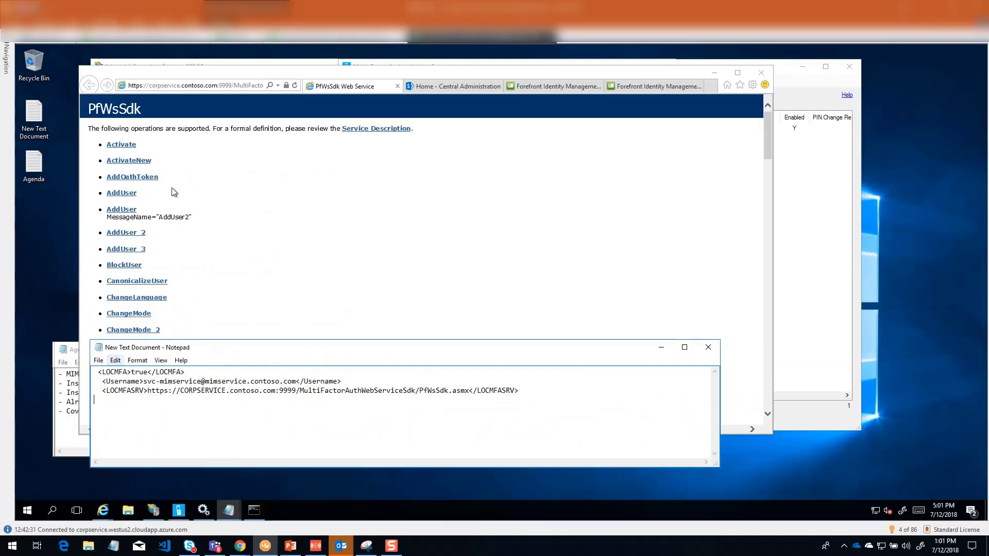
Step: Review the operations listed on the PfWsSdk web service page, then minimize the browser
{"action": "left_click", "coordinate": [256, 153]}
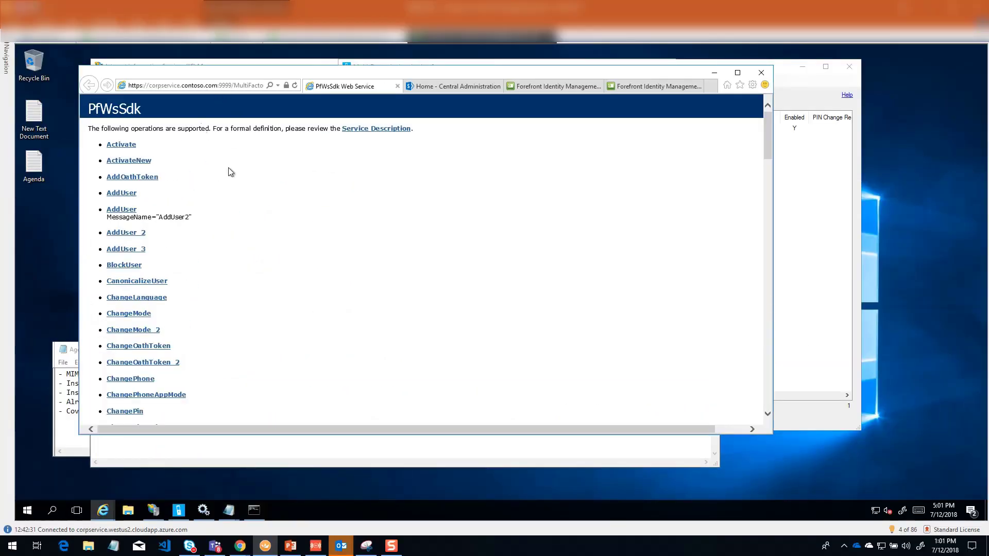
{"action": "scroll", "coordinate": [221, 240], "scroll_direction": "down", "scroll_amount": 2}
{"action": "scroll", "coordinate": [197, 286], "scroll_direction": "down", "scroll_amount": 10}
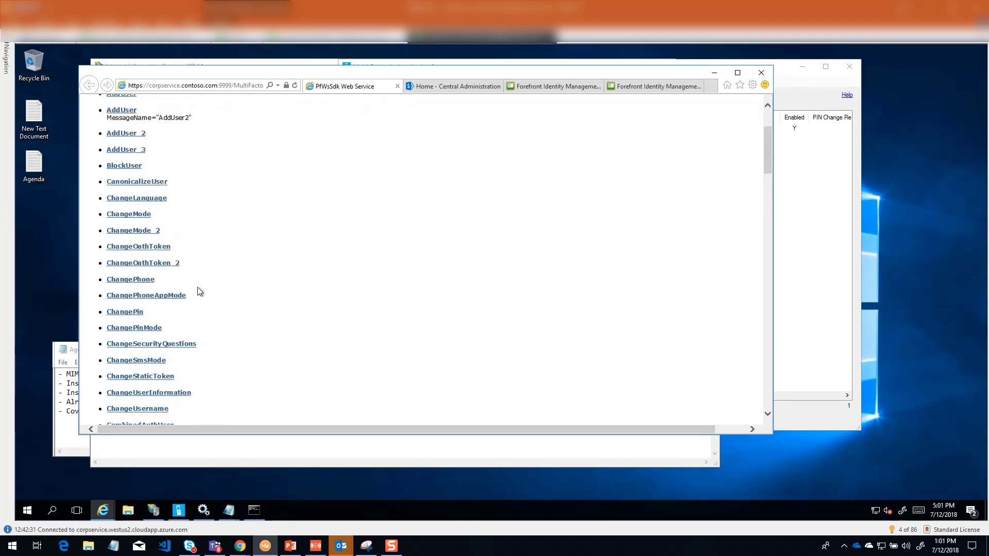
{"action": "scroll", "coordinate": [200, 289], "scroll_direction": "up", "scroll_amount": 15}
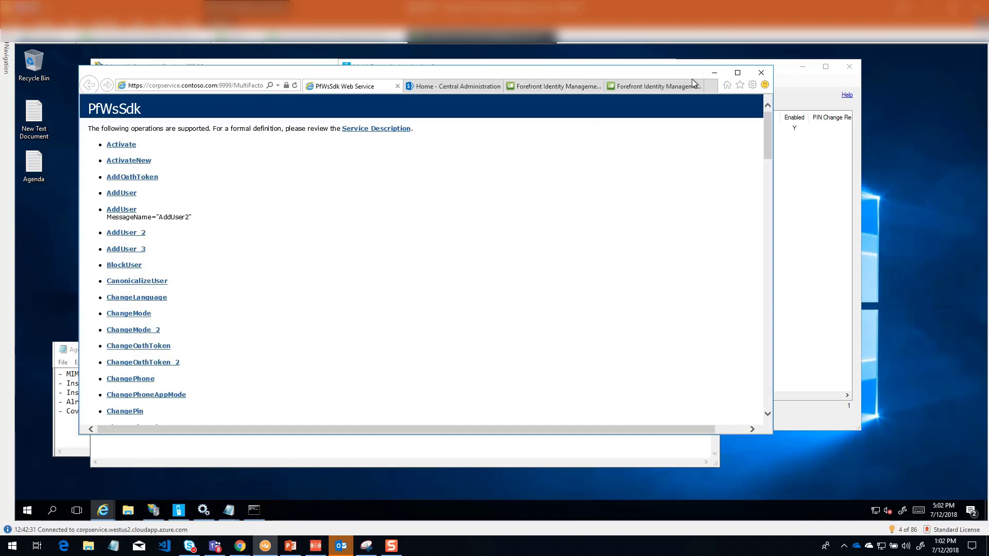
{"action": "left_click", "coordinate": [714, 72]}
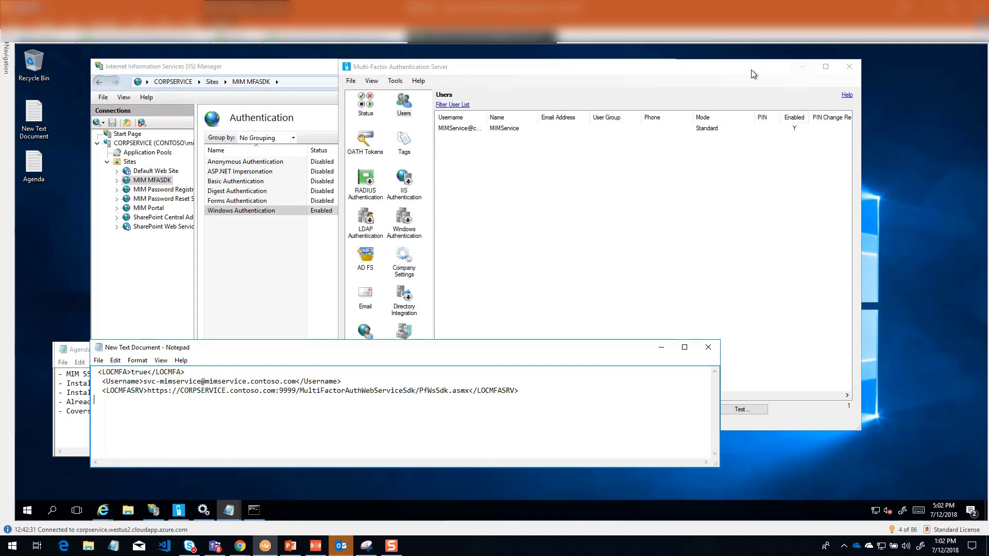
Step: In File Explorer, browse to C:\Program Files\Multi-Factor Authentication Server and locate the pfwssdk_test application
{"action": "left_click", "coordinate": [129, 511]}
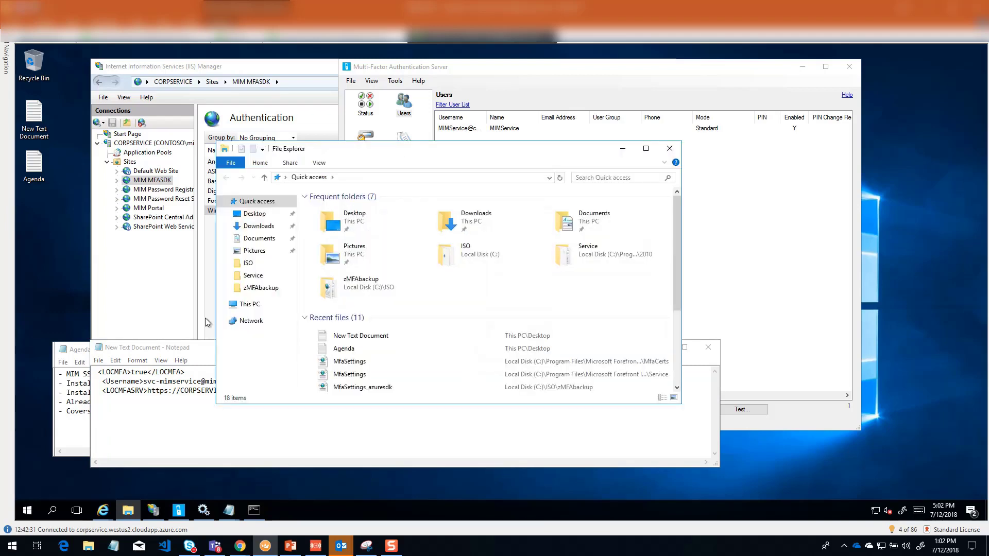
{"action": "left_click", "coordinate": [249, 305]}
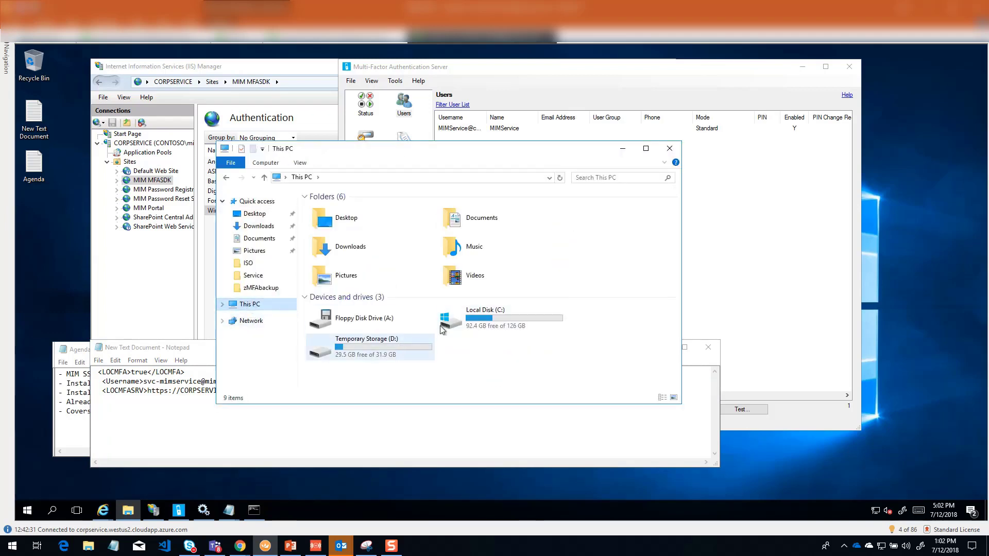
{"action": "double_click", "coordinate": [499, 316]}
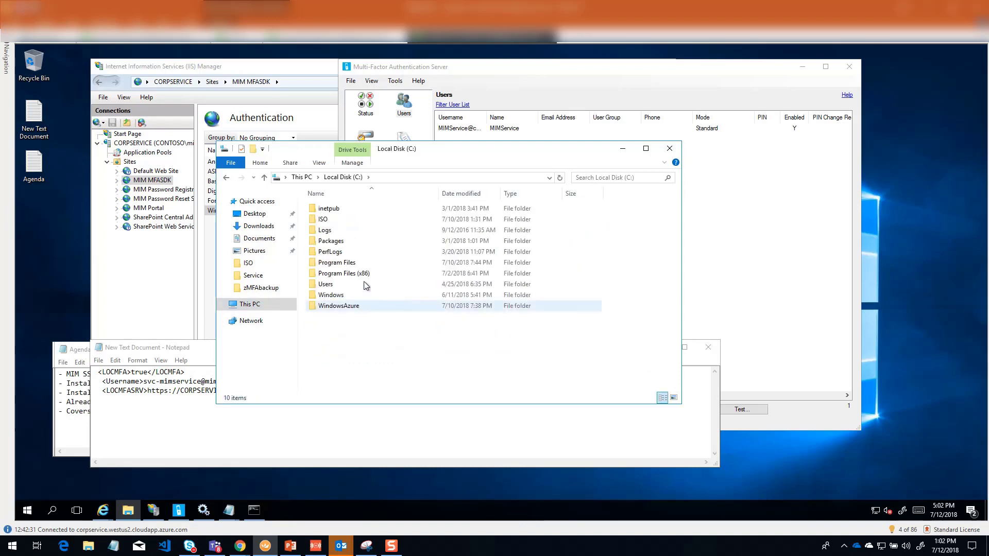
{"action": "double_click", "coordinate": [345, 263]}
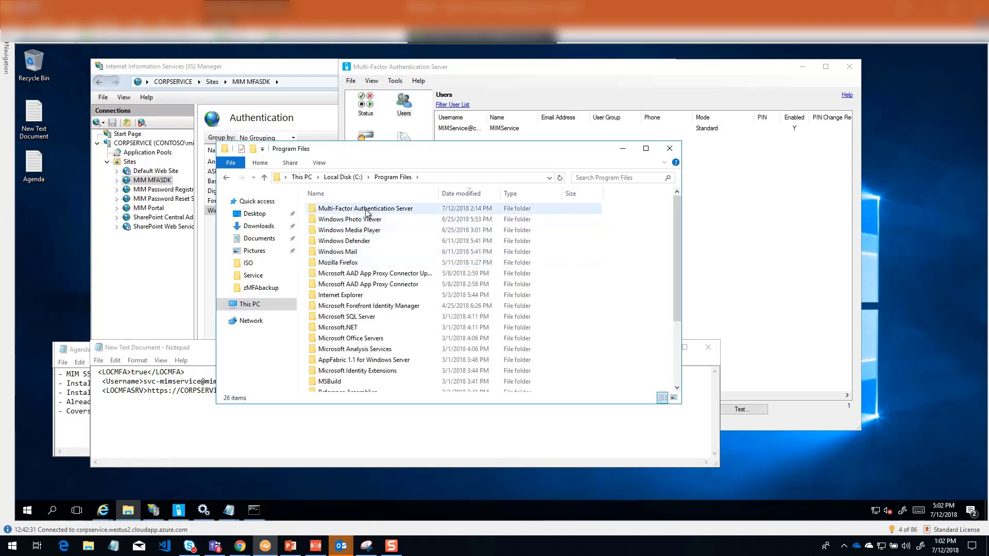
{"action": "double_click", "coordinate": [366, 209]}
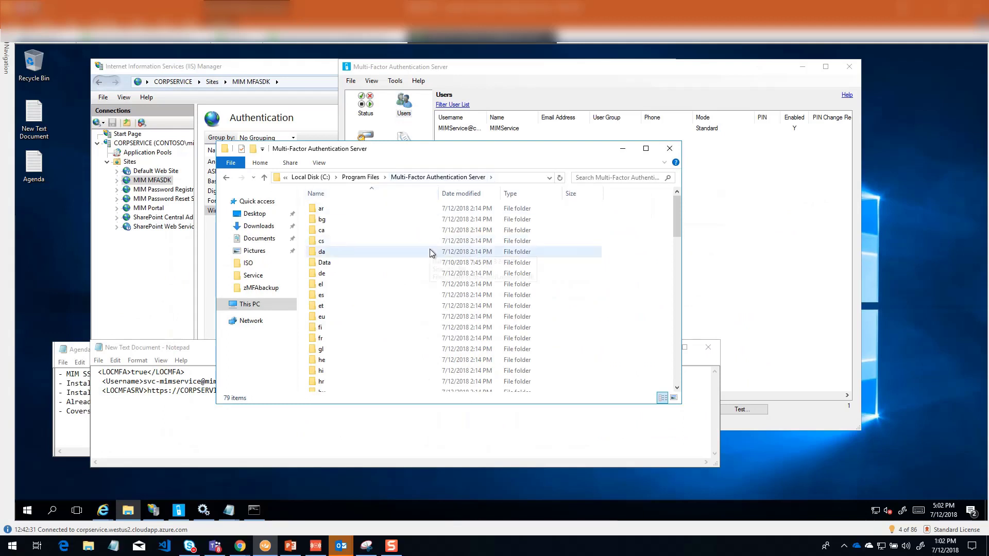
{"action": "scroll", "coordinate": [420, 325], "scroll_direction": "down", "scroll_amount": 9}
{"action": "scroll", "coordinate": [419, 329], "scroll_direction": "down", "scroll_amount": 10}
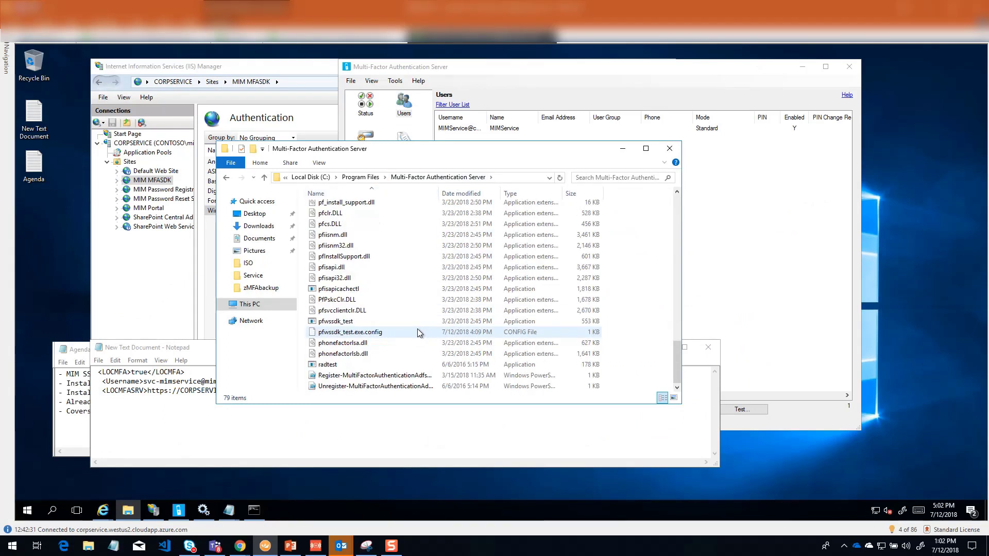
{"action": "mouse_move", "coordinate": [341, 326]}
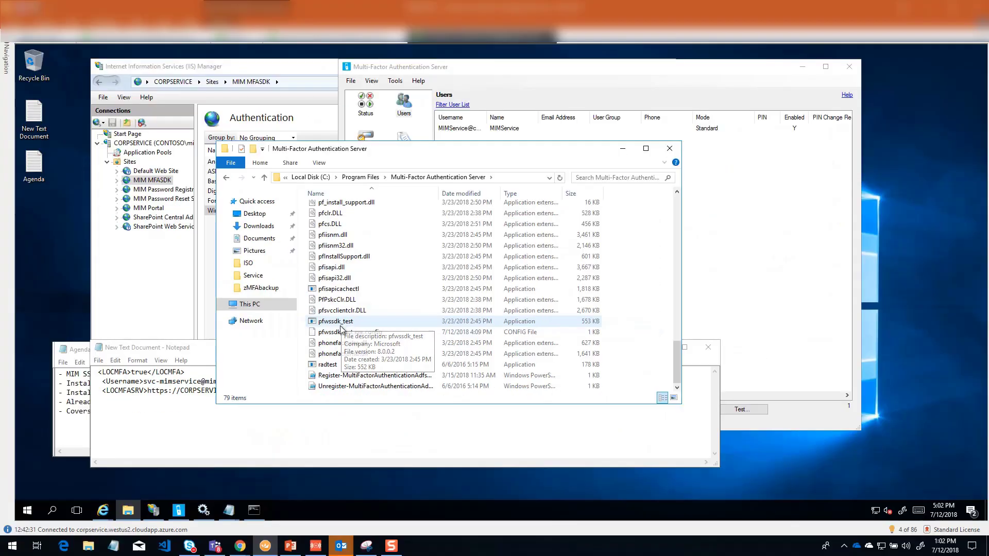
Step: Open pfwssdk_test.exe.config in Notepad++, check the web service URL in its value element, then minimize the editor
{"action": "left_click", "coordinate": [344, 332]}
{"action": "right_click", "coordinate": [358, 335]}
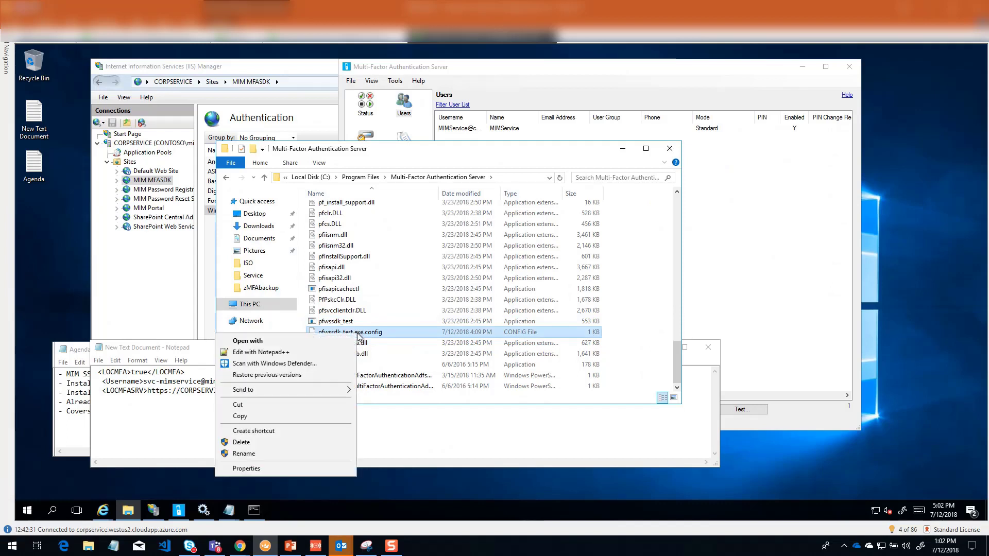
{"action": "left_click", "coordinate": [292, 352]}
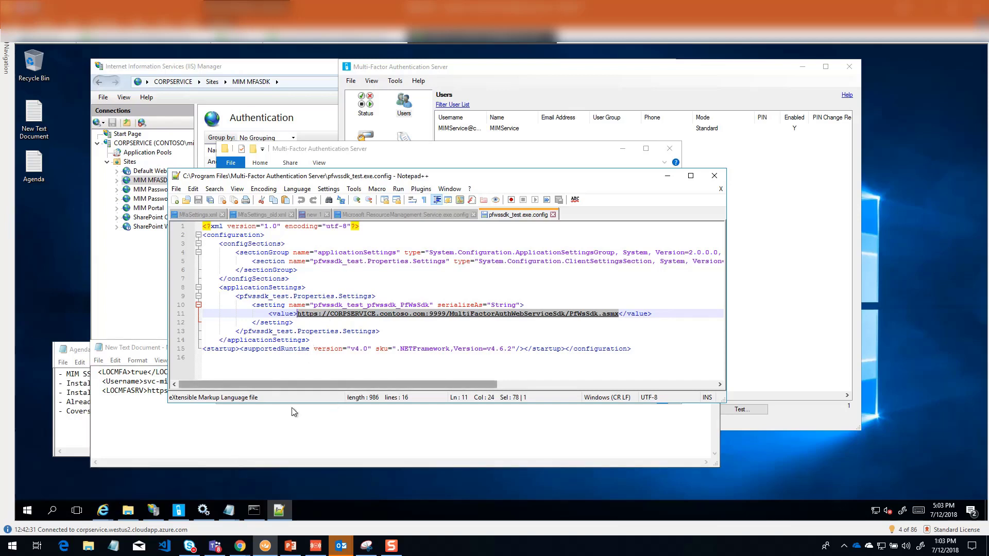
{"action": "left_click", "coordinate": [667, 176]}
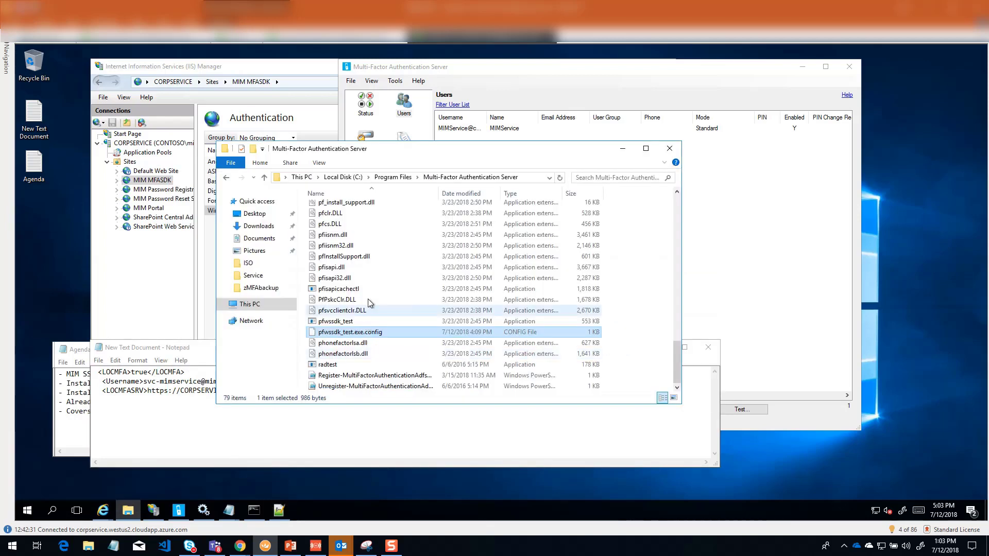
Step: Run pfwssdk_test as administrator and approve the User Account Control request
{"action": "left_click", "coordinate": [337, 322]}
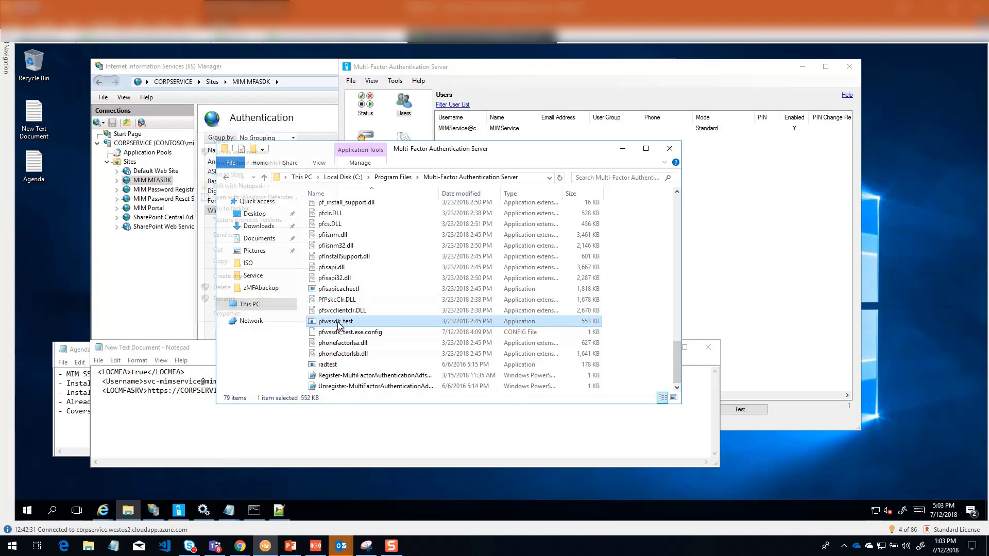
{"action": "right_click", "coordinate": [338, 322]}
{"action": "left_click", "coordinate": [242, 152]}
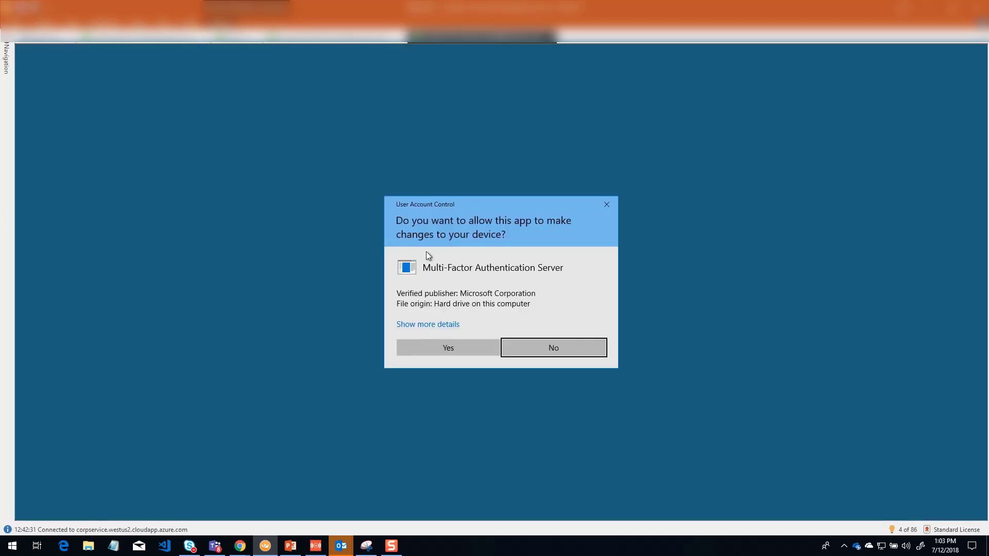
{"action": "left_click", "coordinate": [456, 346]}
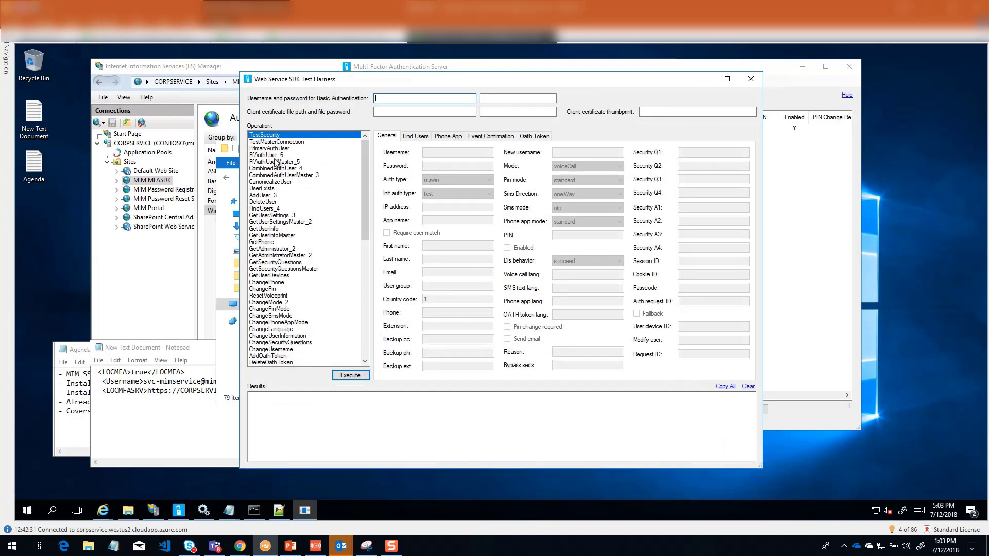
Step: Choose the PfAuthUser_6 operation and enter contoso\mimservice with the account password for Basic Authentication
{"action": "left_click", "coordinate": [264, 156]}
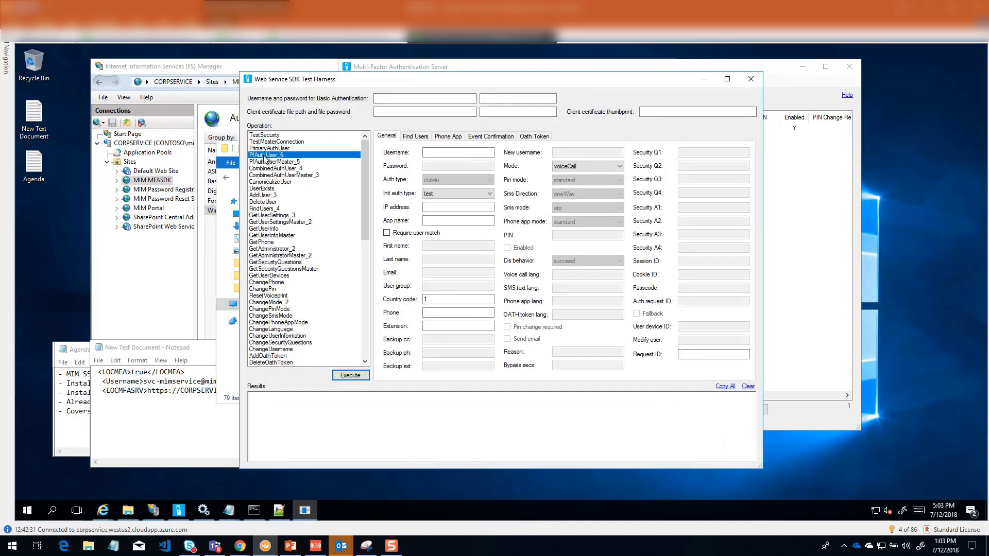
{"action": "left_click", "coordinate": [405, 99]}
{"action": "type", "text": "contoso"}
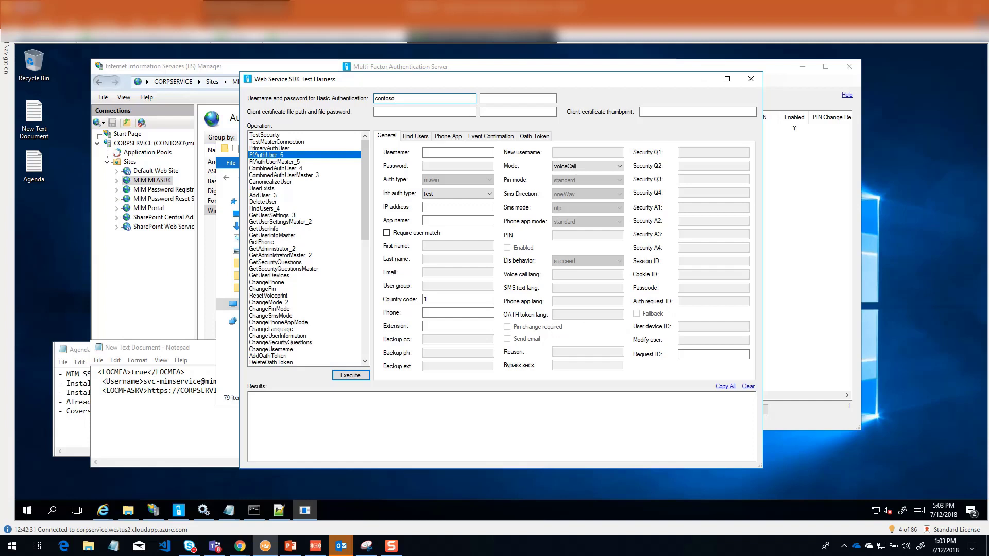
{"action": "type", "text": "\\mimservice"}
{"action": "key", "text": "Tab"}
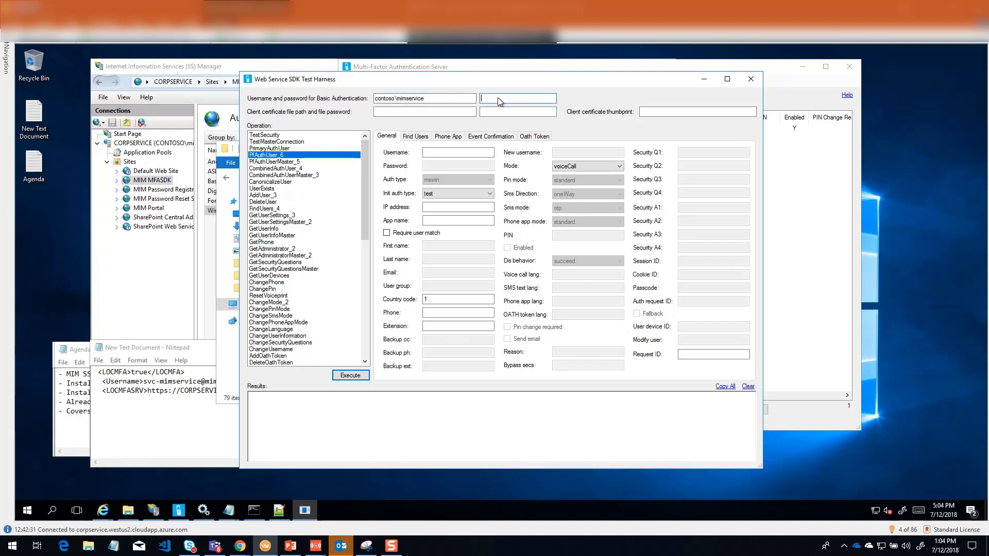
{"action": "key", "text": "ctrl+v"}
Step: Fill in the MIM service account's user principal name as username, require a user match, and enter the test phone number
{"action": "left_click", "coordinate": [434, 151]}
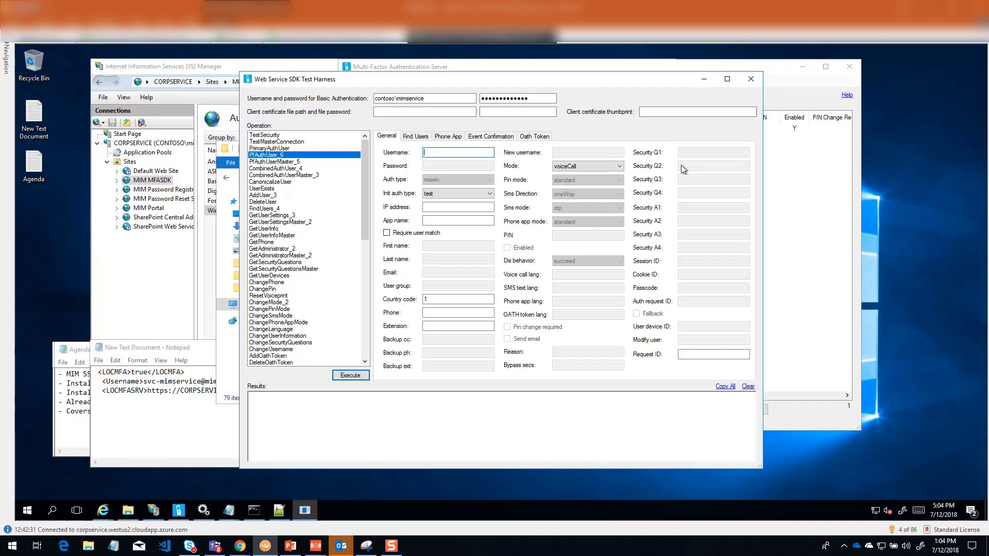
{"action": "type", "text": "service@contoso.com"}
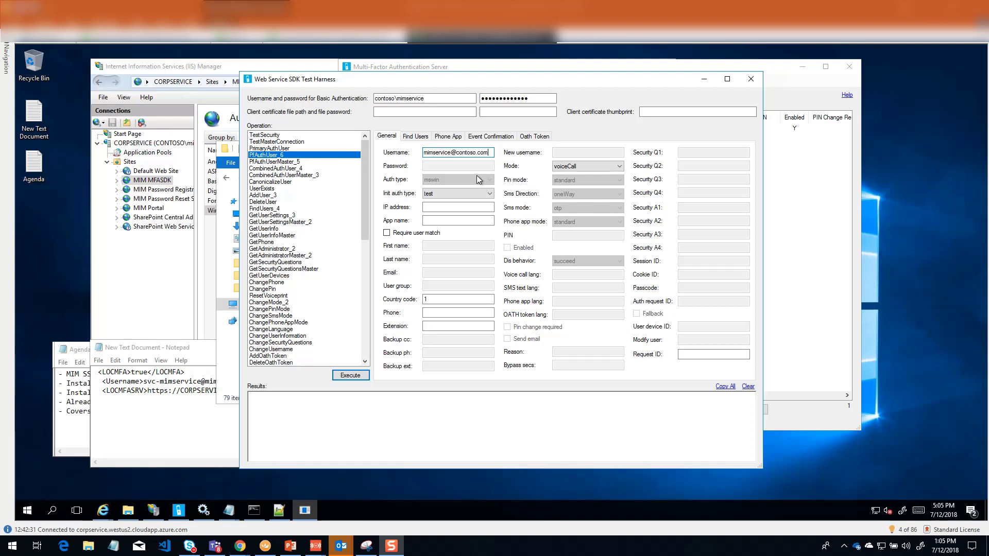
{"action": "left_click", "coordinate": [386, 234]}
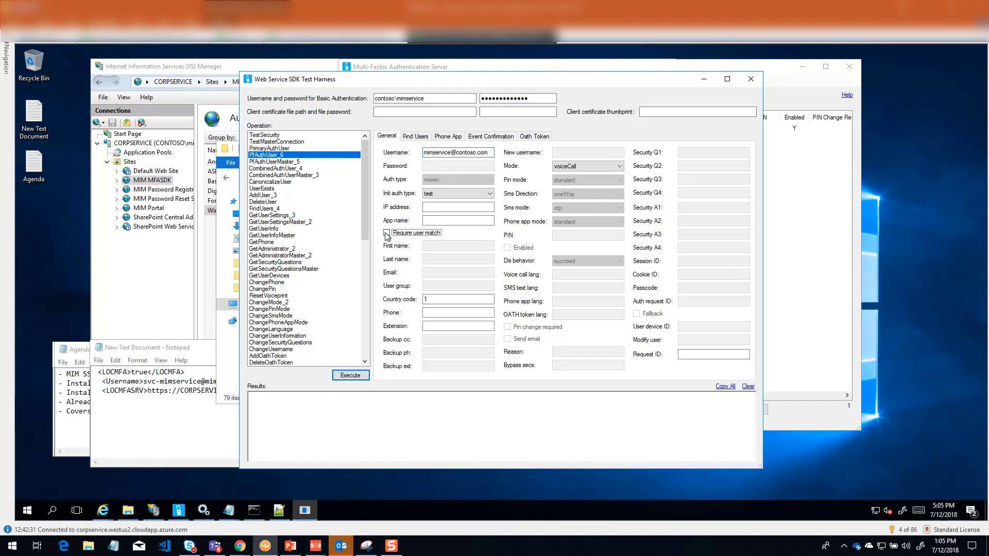
{"action": "left_click", "coordinate": [433, 311]}
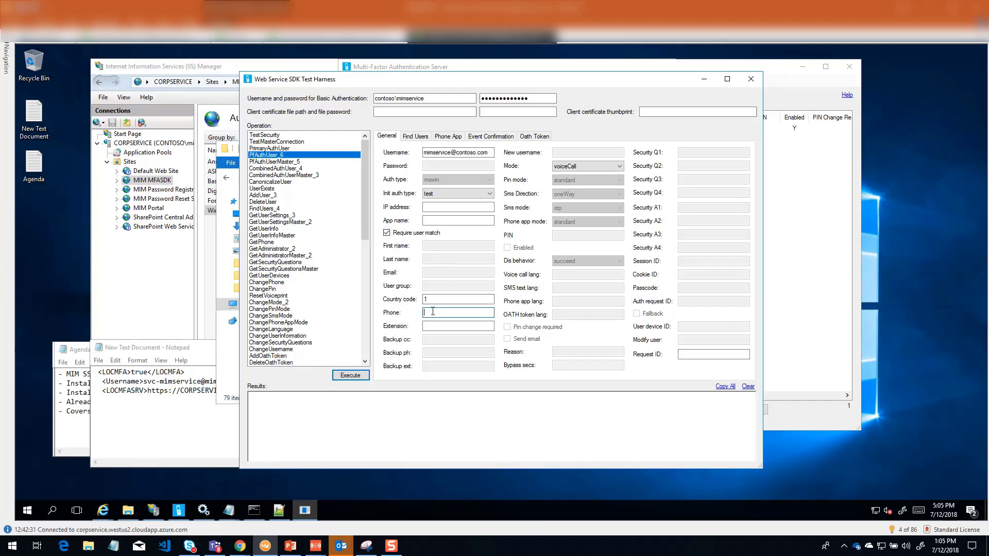
{"action": "type", "text": "3"}
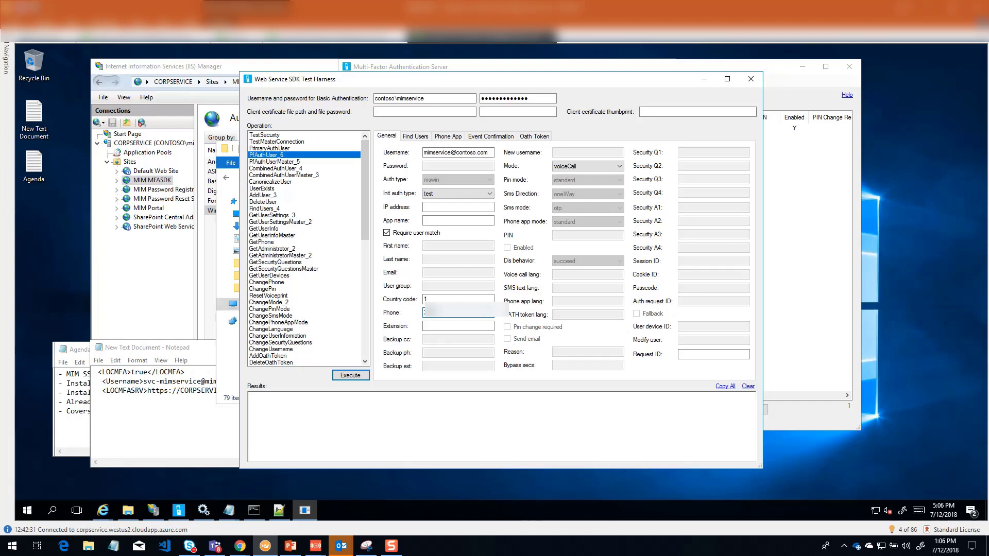
{"action": "type", "text": "*****"}
Step: Execute the PfAuthUser_6 operation and switch to the mirrored phone window to follow the verification call
{"action": "left_click", "coordinate": [354, 376]}
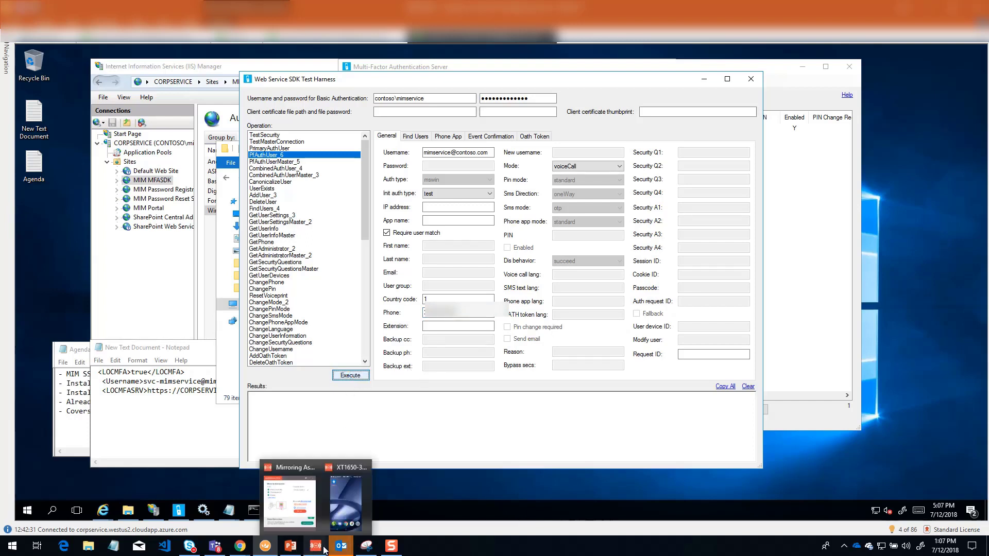
{"action": "left_click", "coordinate": [347, 479]}
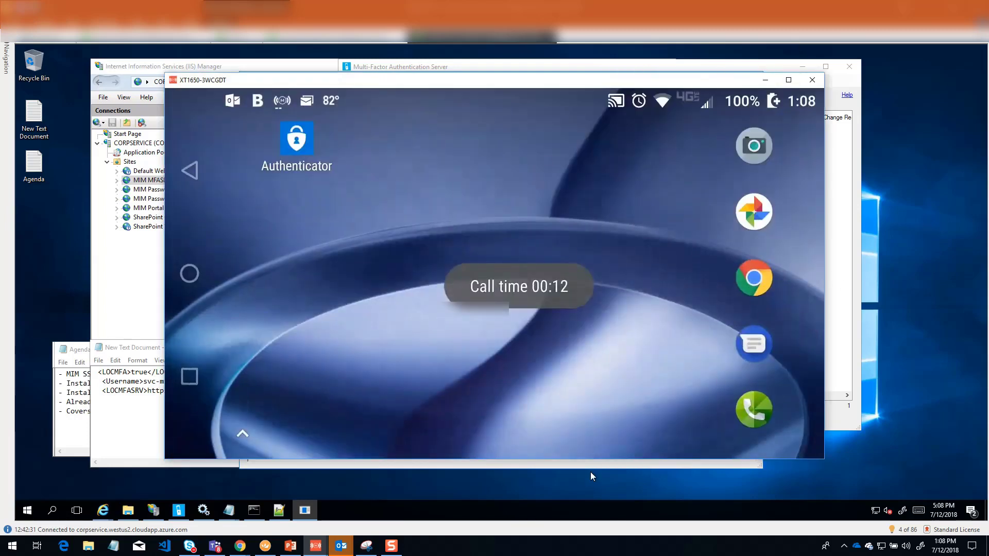
{"action": "left_click", "coordinate": [583, 470]}
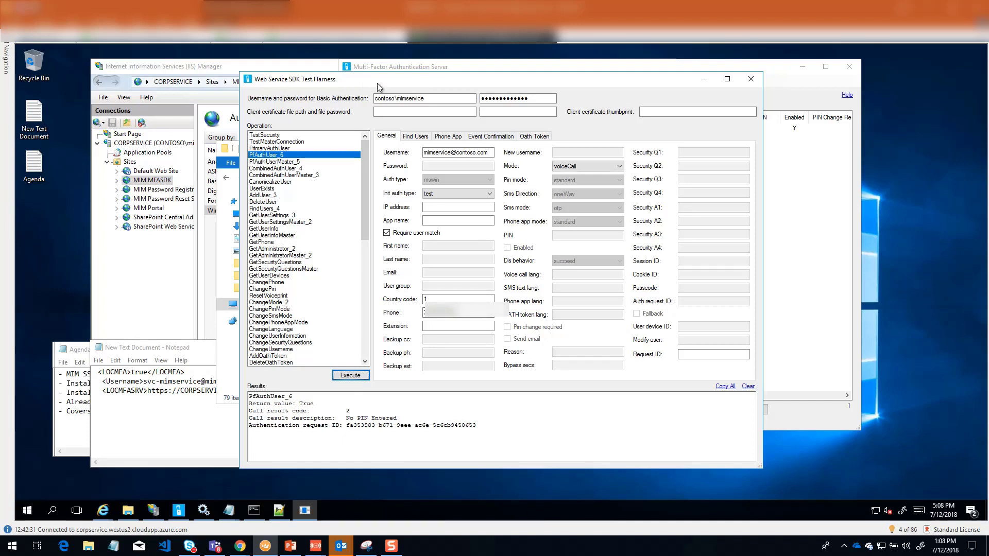
Step: Close the Web Service SDK Test Harness and minimize the File Explorer window
{"action": "left_click", "coordinate": [751, 80]}
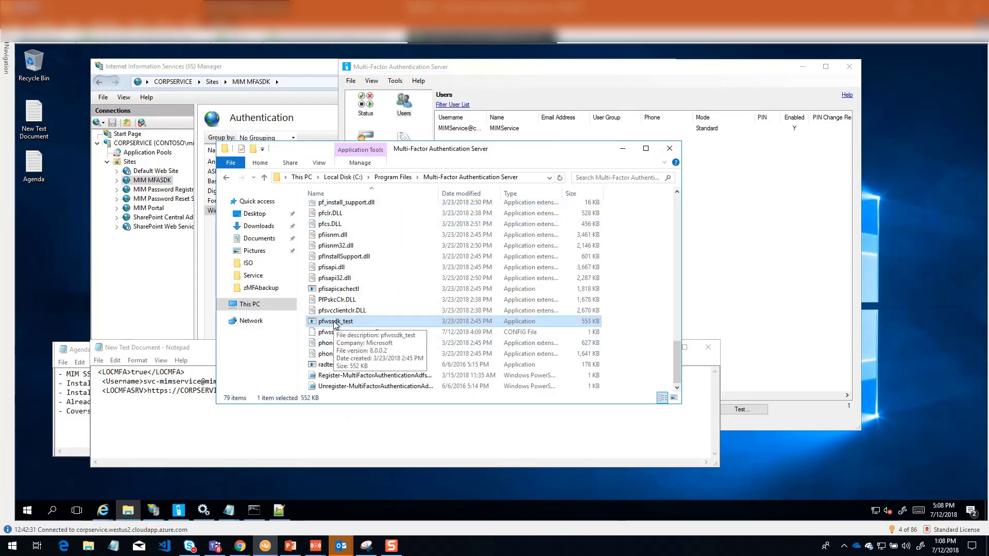
{"action": "left_click", "coordinate": [622, 150]}
{"action": "left_click", "coordinate": [623, 153]}
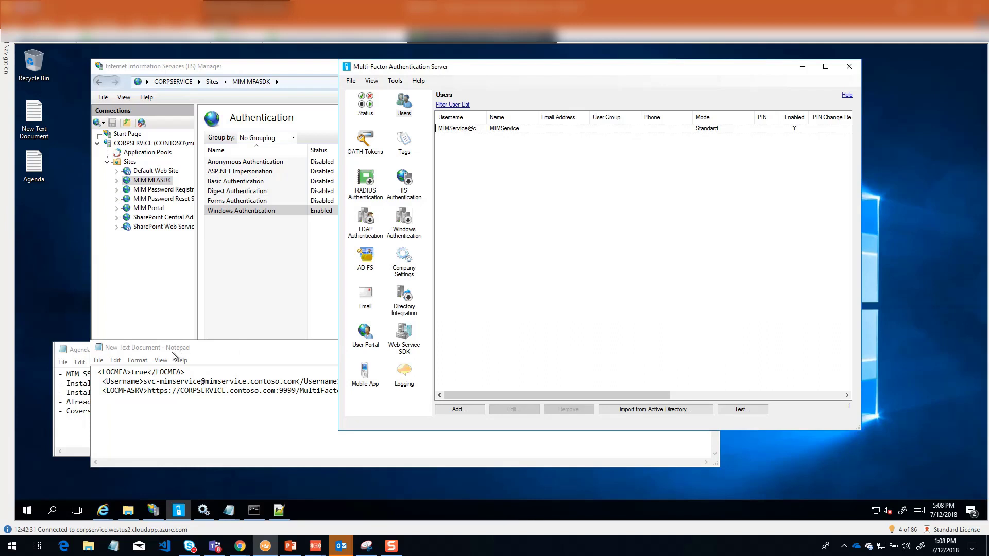
{"action": "left_click", "coordinate": [230, 348]}
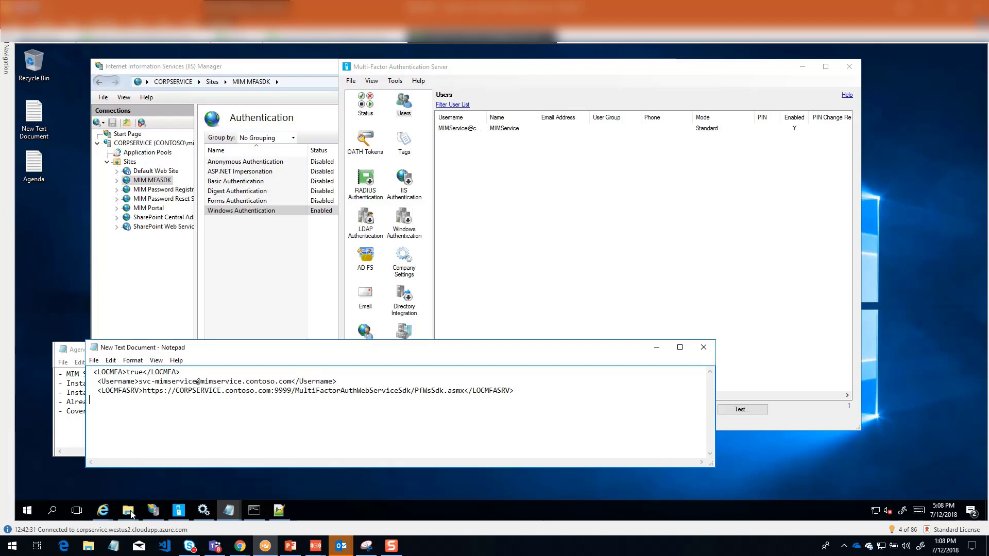
{"action": "left_click_drag", "start_coordinate": [309, 347], "coordinate": [198, 350]}
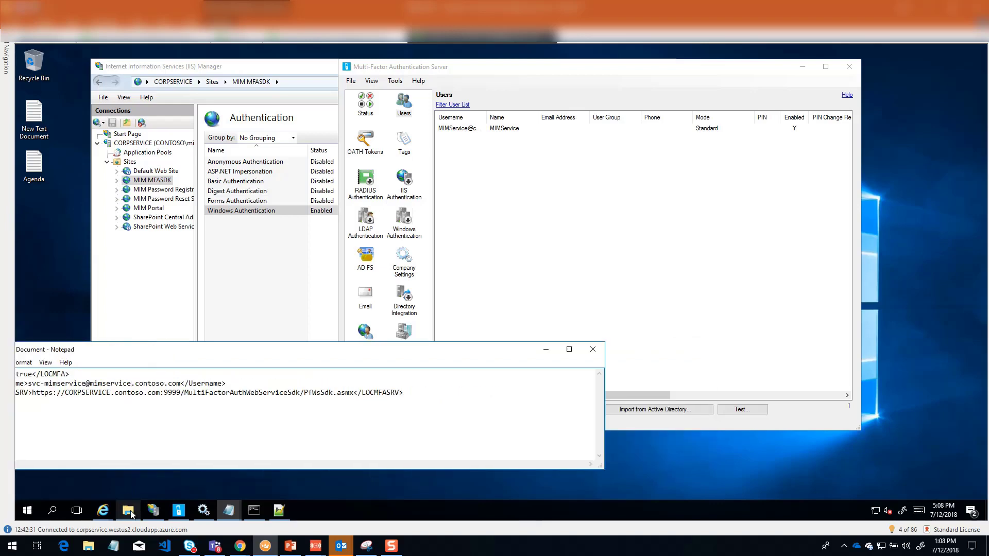
{"action": "mouse_move", "coordinate": [131, 515]}
{"action": "left_click", "coordinate": [141, 474]}
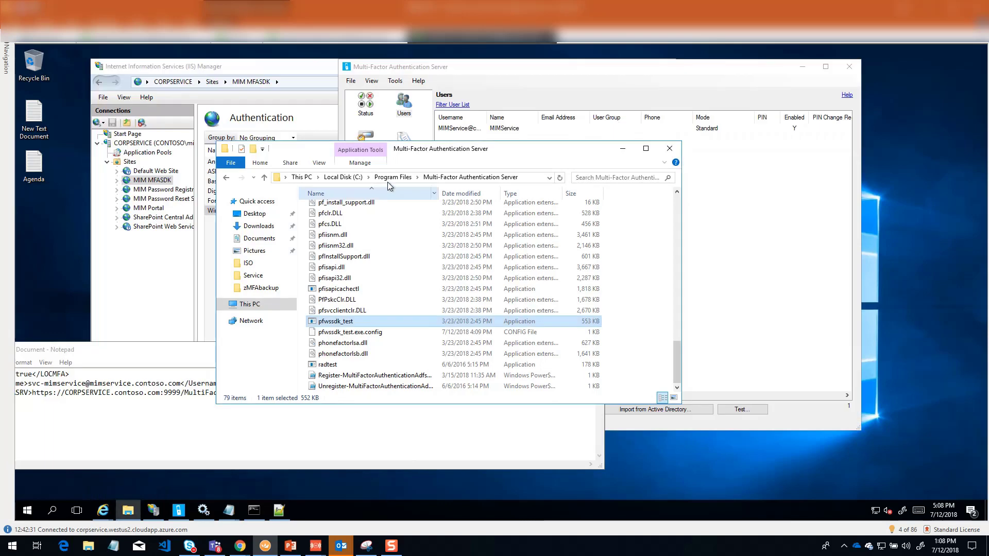
{"action": "left_click", "coordinate": [393, 177]}
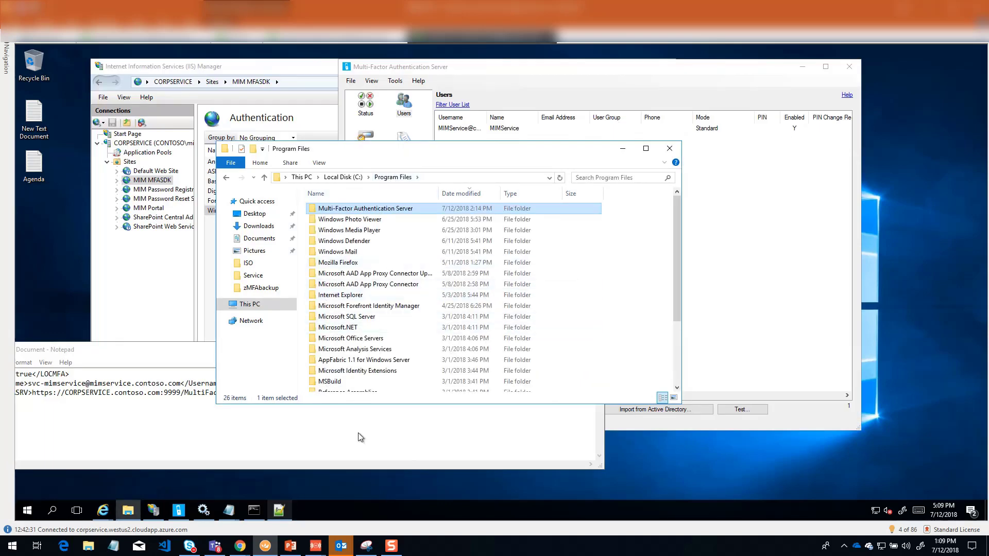
{"action": "left_click", "coordinate": [622, 149]}
Step: In Notepad++, close Microsoft.ResourceManagement.Service.exe.config, pfwssdk_test.exe.config and the unsaved new 1 without saving, leaving MfaSettings.xml in view
{"action": "left_click", "coordinate": [281, 512]}
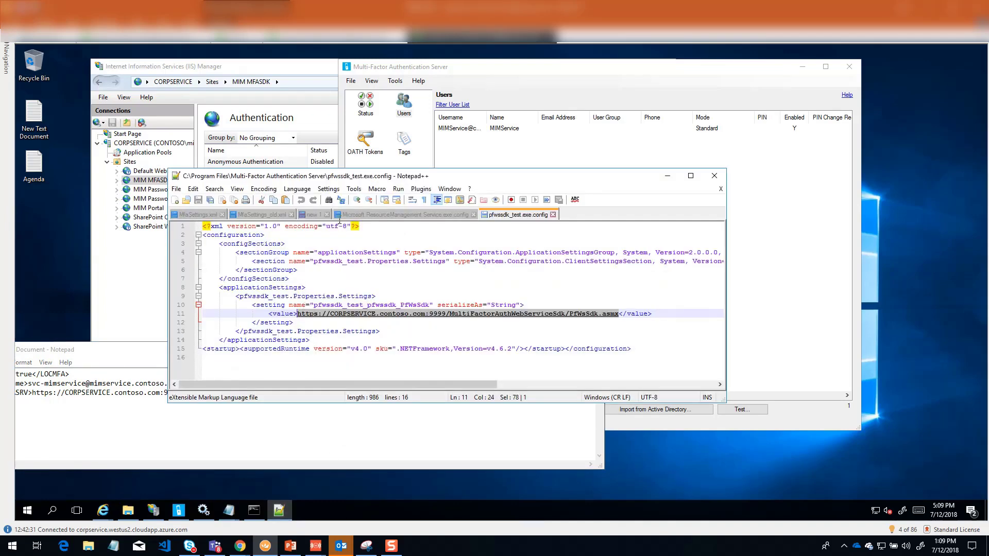
{"action": "left_click", "coordinate": [365, 215]}
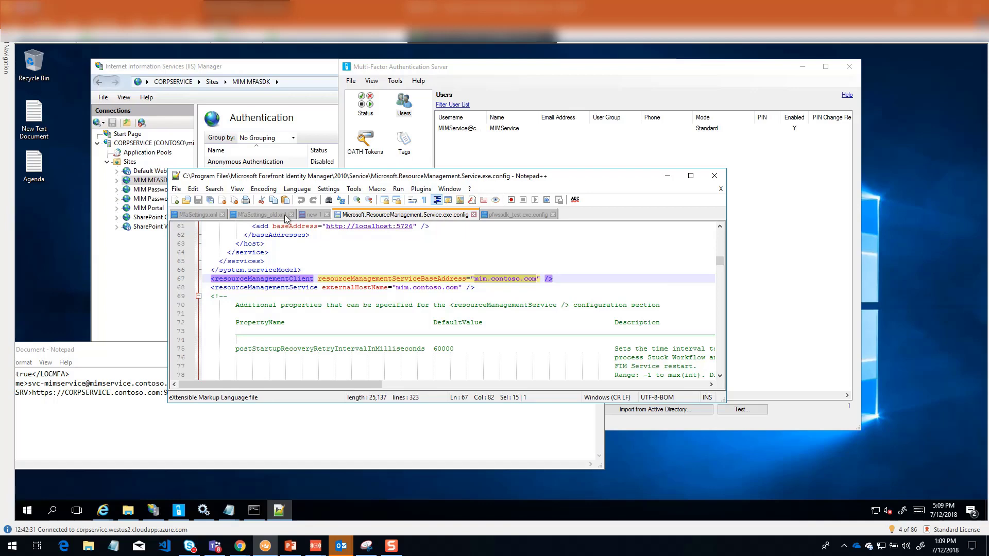
{"action": "left_click", "coordinate": [473, 215]}
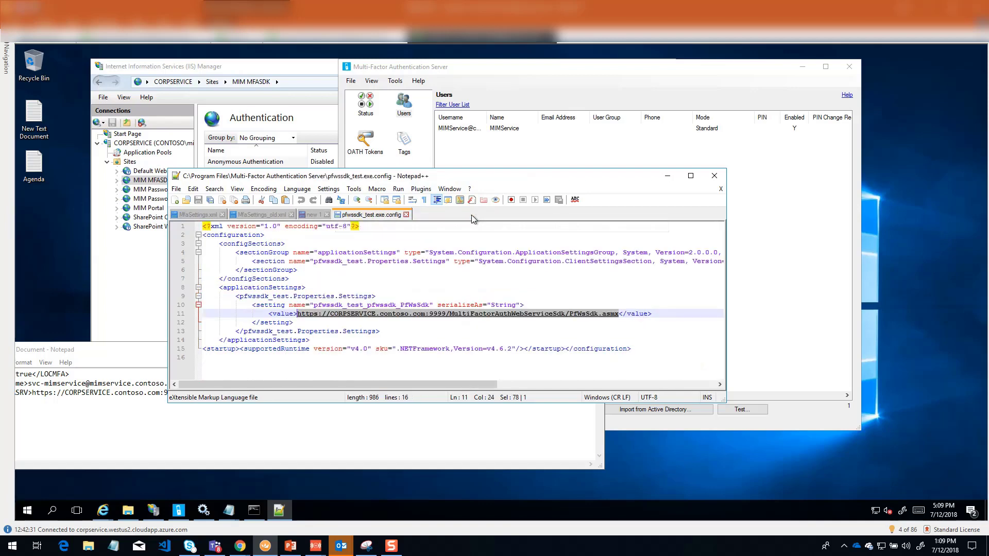
{"action": "left_click", "coordinate": [405, 215]}
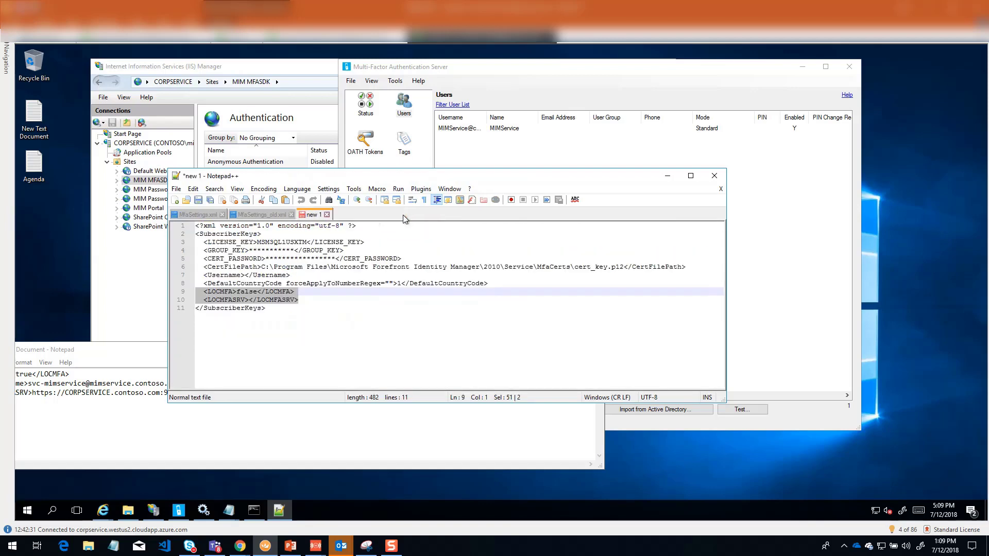
{"action": "left_click", "coordinate": [327, 215]}
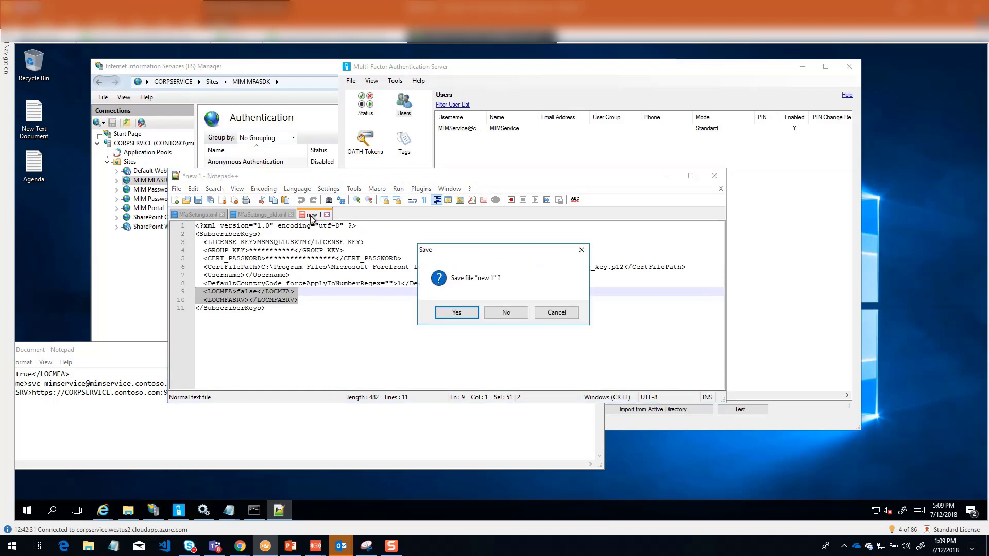
{"action": "left_click", "coordinate": [503, 313]}
{"action": "left_click", "coordinate": [214, 217]}
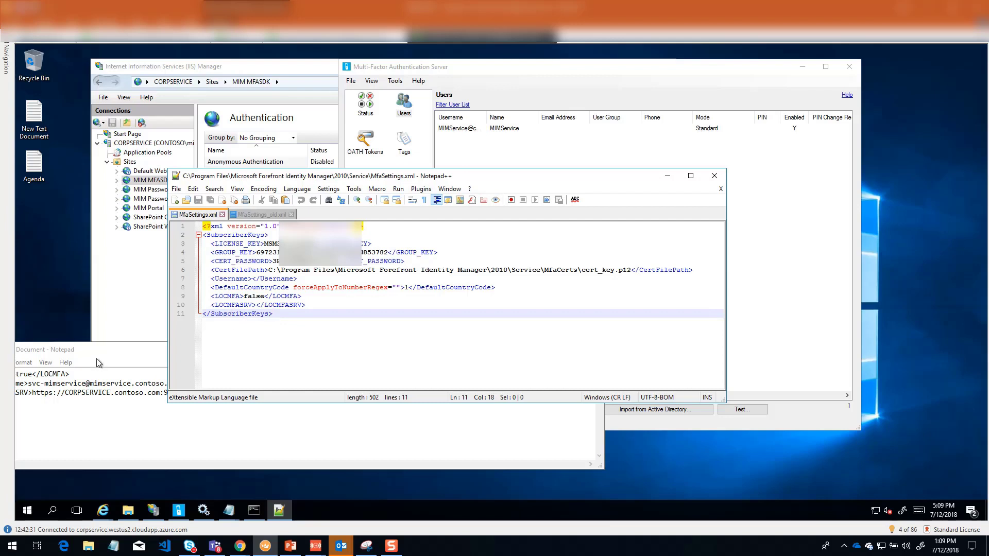
Step: Compare the Username value in the Notepad notes with the full username of MIMService in the Multi-Factor Authentication Server user list
{"action": "left_click_drag", "start_coordinate": [107, 350], "coordinate": [412, 347]}
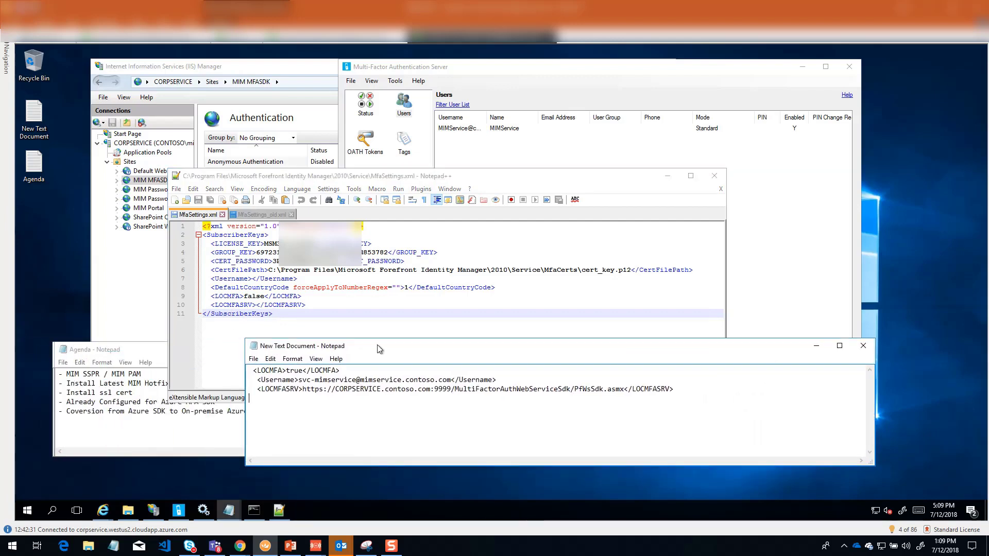
{"action": "left_click_drag", "start_coordinate": [303, 379], "coordinate": [373, 379]}
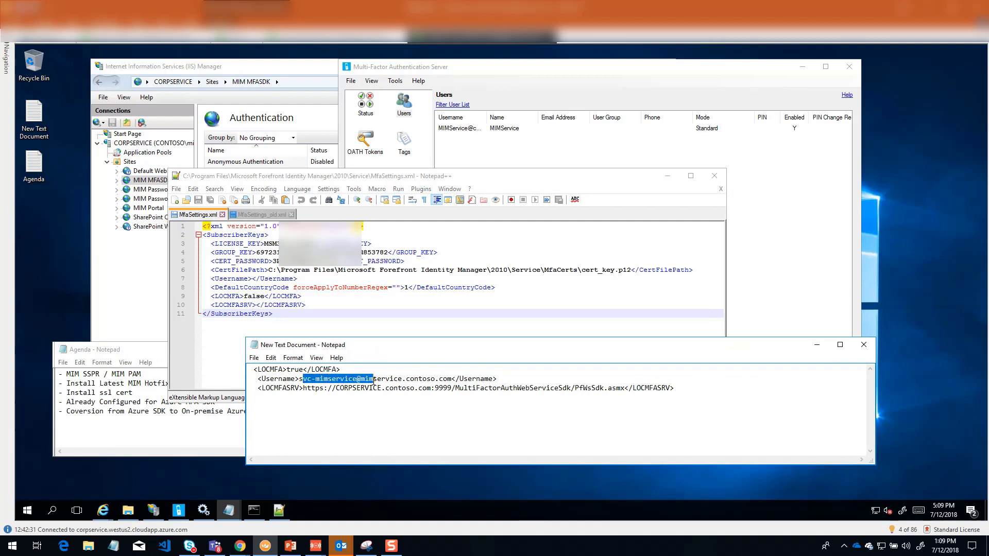
{"action": "left_click_drag", "start_coordinate": [453, 379], "coordinate": [301, 382]}
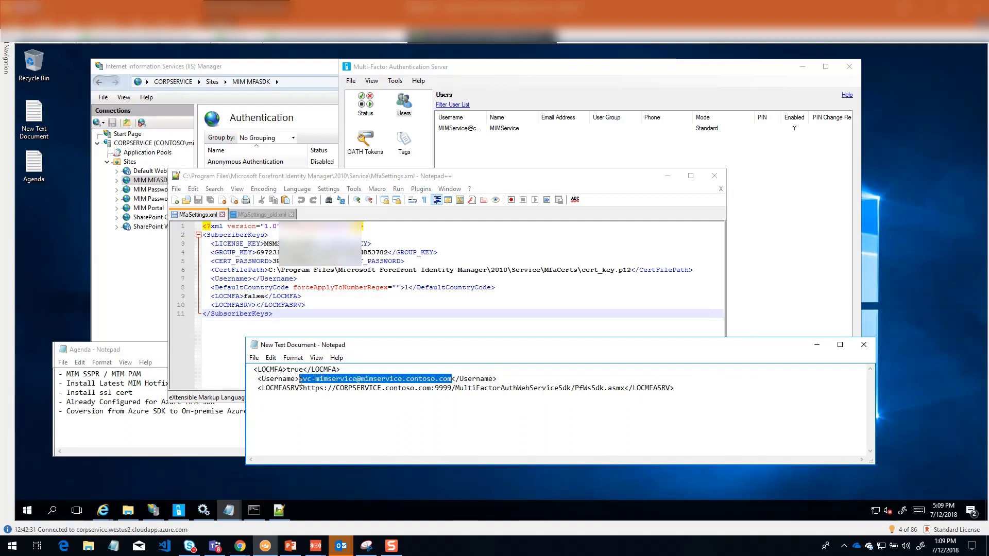
{"action": "double_click", "coordinate": [487, 116]}
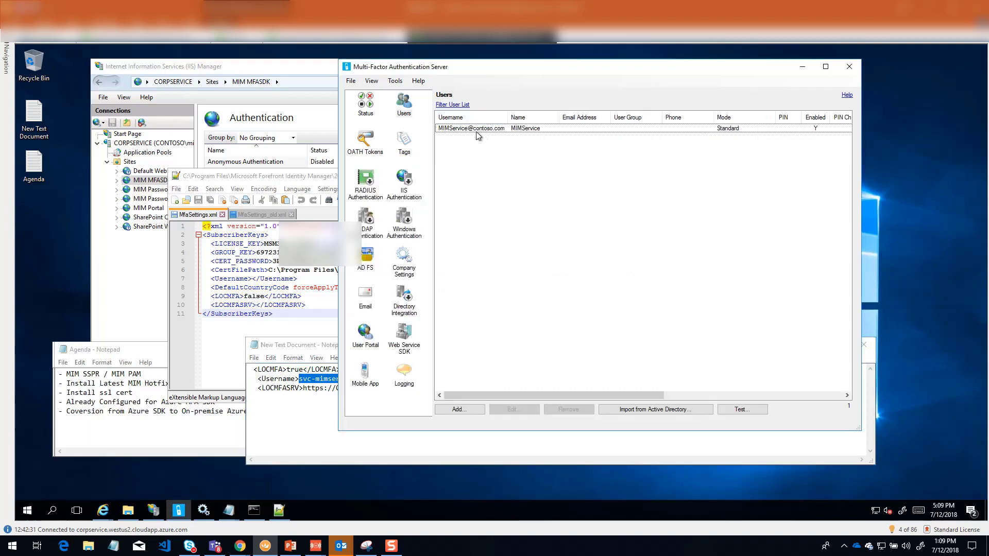
{"action": "left_click", "coordinate": [477, 130]}
{"action": "left_click", "coordinate": [289, 417]}
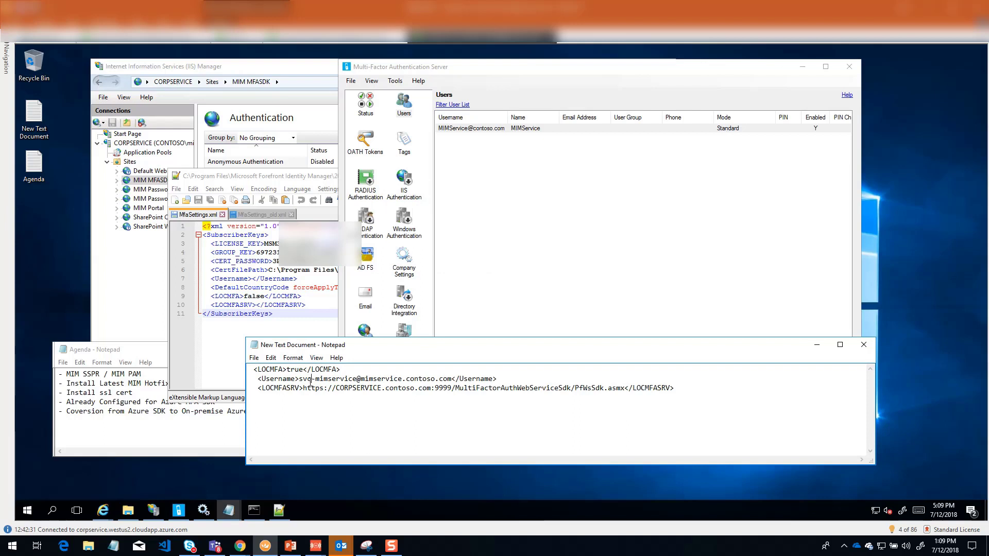
Step: Copy the service account name from the Notepad notes into the Username element of MfaSettings.xml and shorten its domain to contoso.com
{"action": "left_click_drag", "start_coordinate": [299, 381], "coordinate": [449, 380]}
{"action": "key", "text": "ctrl+c"}
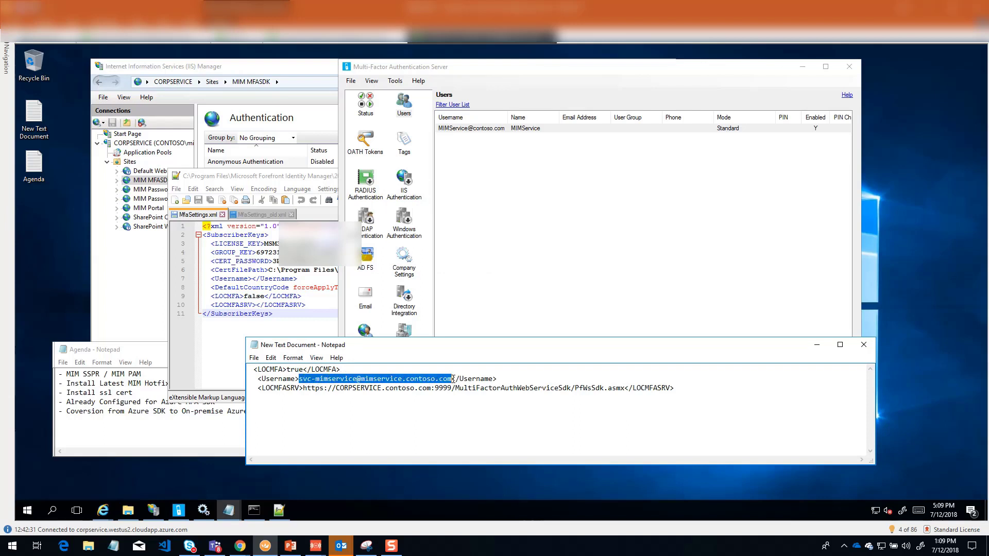
{"action": "left_click", "coordinate": [254, 298]}
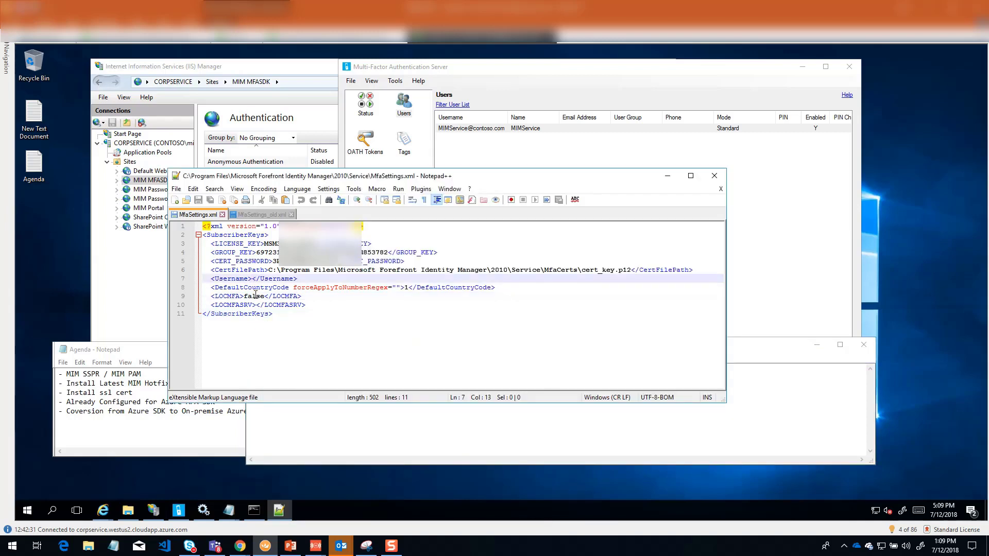
{"action": "key", "text": "ctrl+v"}
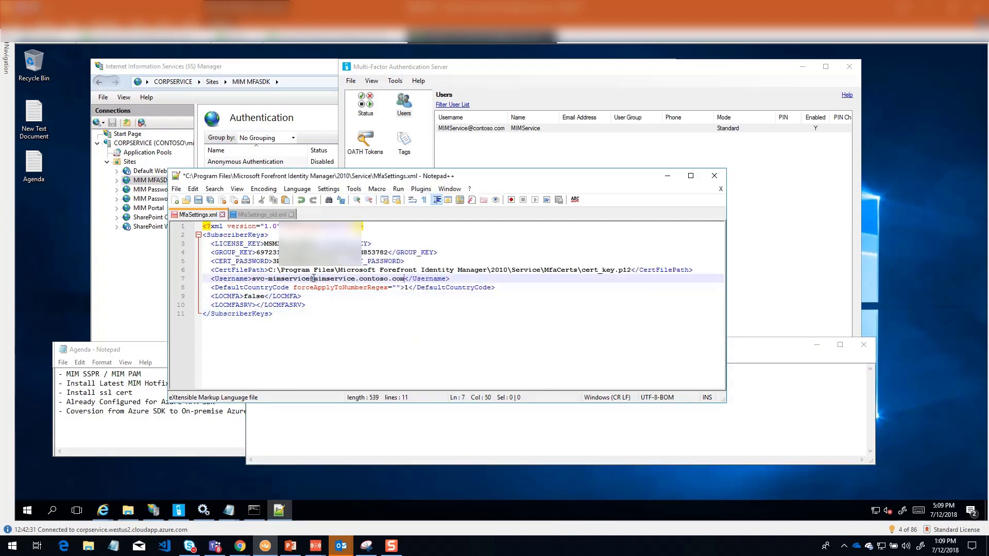
{"action": "left_click_drag", "start_coordinate": [317, 279], "coordinate": [355, 283]}
{"action": "key", "text": "BackSpace"}
{"action": "key", "text": "BackSpace"}
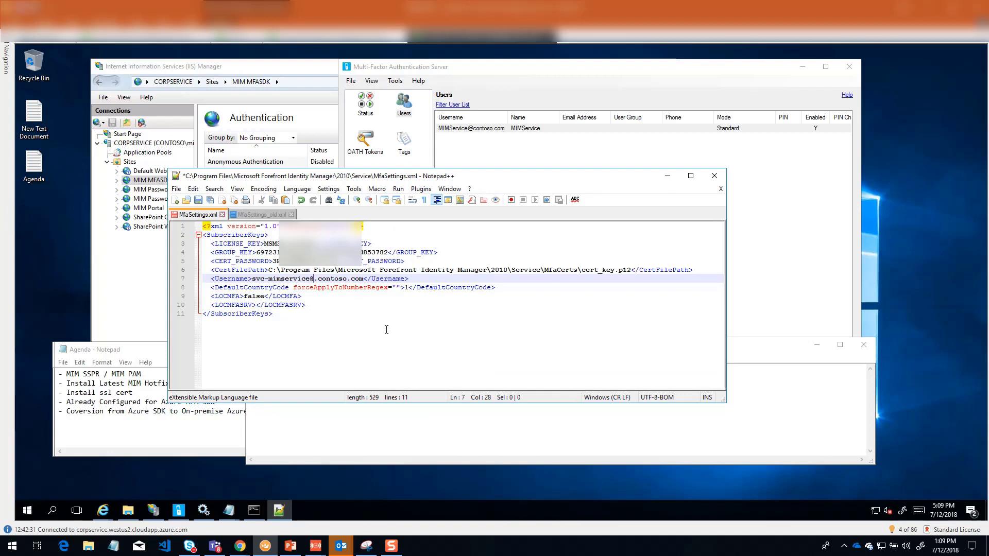
{"action": "key", "text": "Delete"}
{"action": "left_click", "coordinate": [375, 326]}
Step: Set the LOCMFA element in MfaSettings.xml to true
{"action": "left_click", "coordinate": [264, 296]}
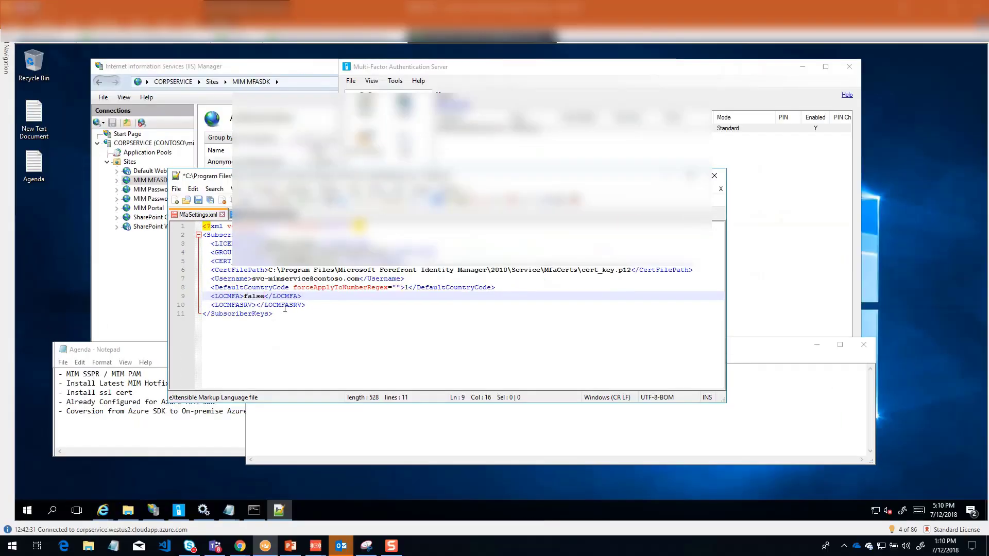
{"action": "key", "text": "BackSpace"}
{"action": "key", "text": "BackSpace"}
{"action": "key", "text": "BackSpace"}
{"action": "key", "text": "BackSpace"}
{"action": "key", "text": "BackSpace"}
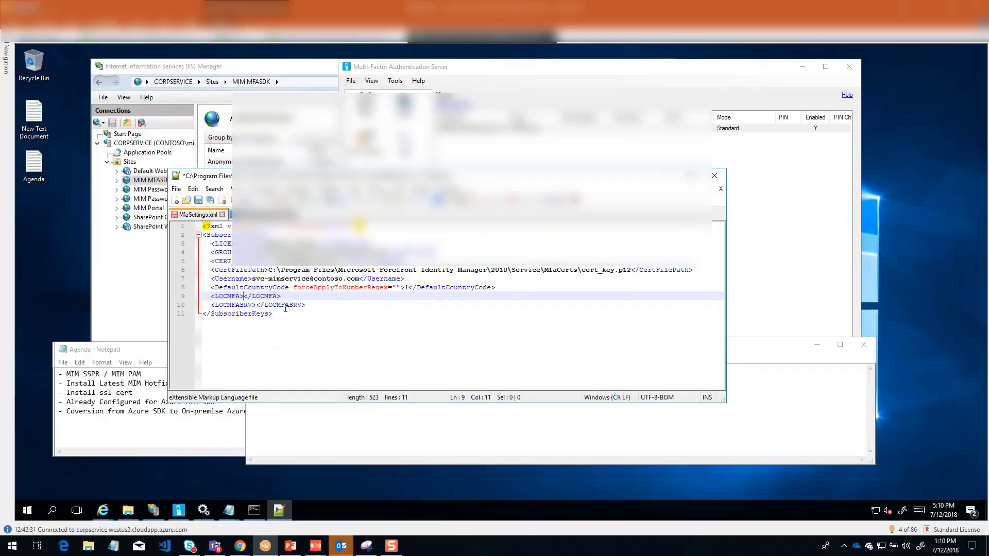
{"action": "type", "text": "true"}
{"action": "left_click", "coordinate": [258, 306]}
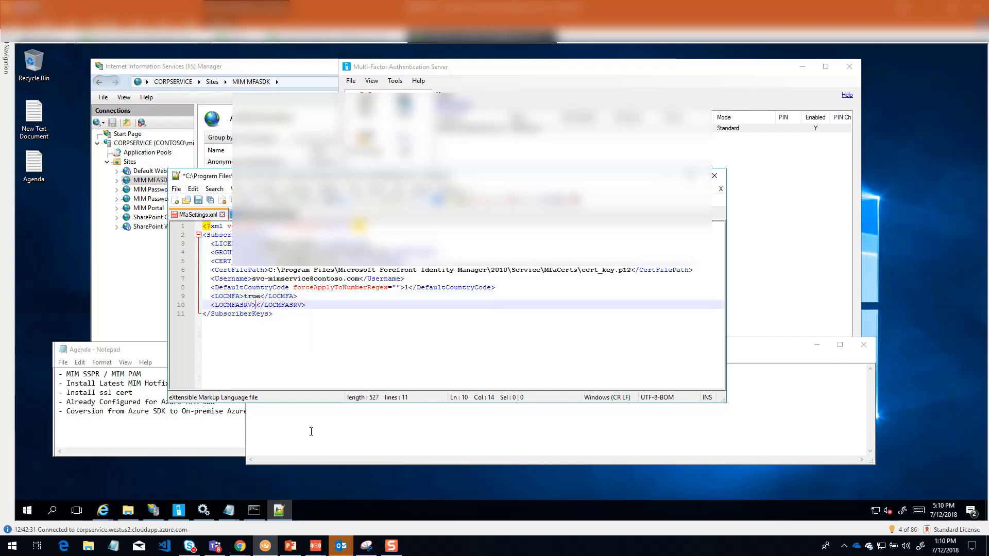
{"action": "left_click", "coordinate": [309, 431]}
{"action": "left_click", "coordinate": [311, 394]}
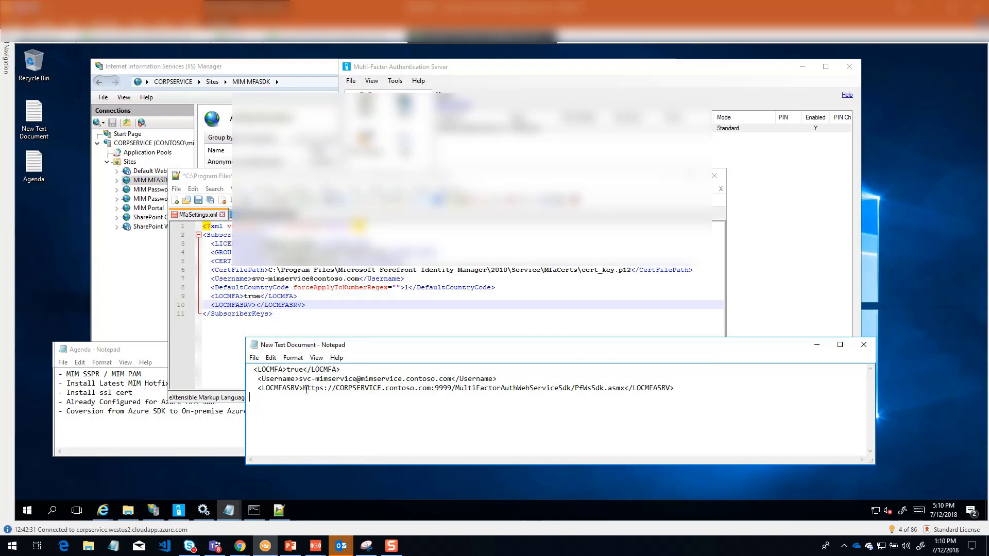
{"action": "left_click_drag", "start_coordinate": [303, 388], "coordinate": [395, 394]}
{"action": "left_click_drag", "start_coordinate": [506, 395], "coordinate": [625, 390]}
{"action": "key", "text": "ctrl+c"}
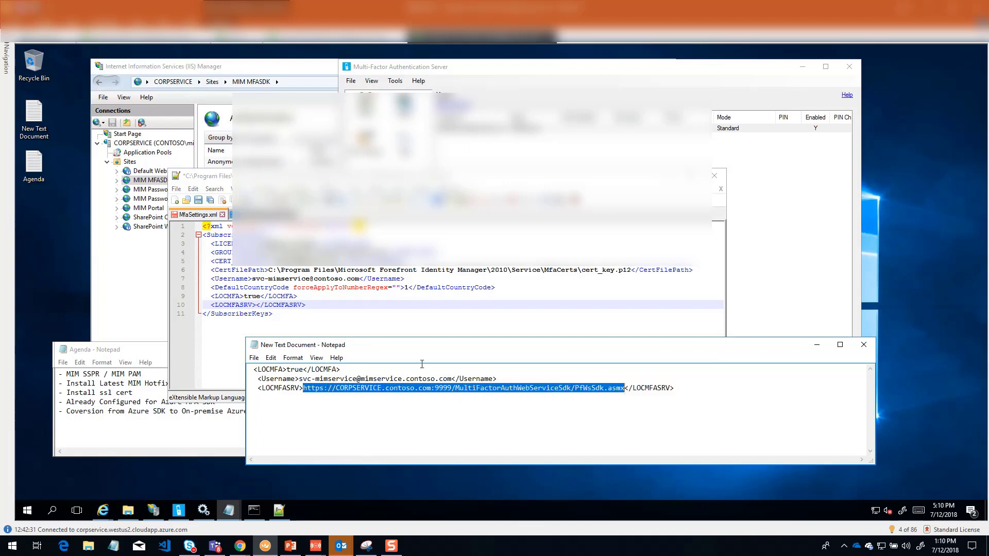
{"action": "left_click", "coordinate": [256, 306]}
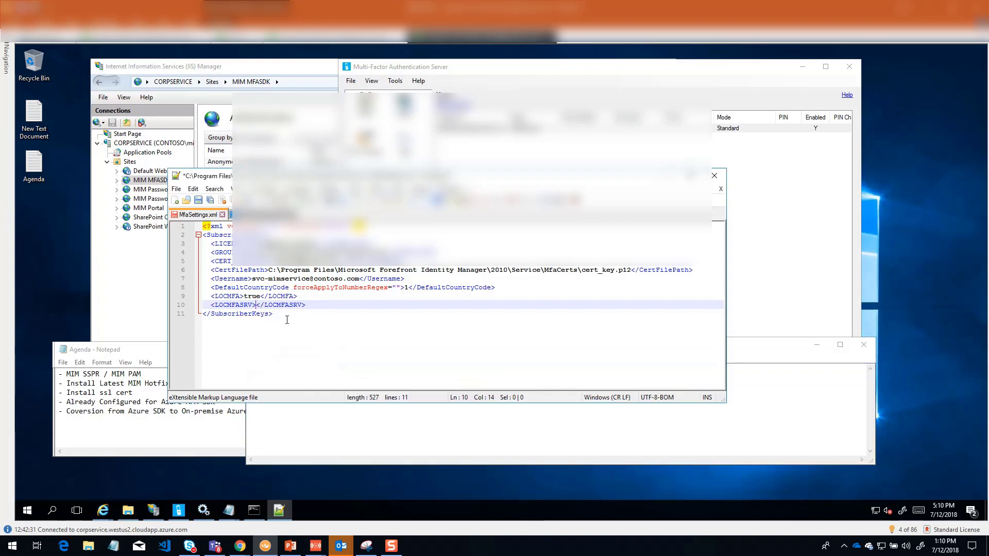
{"action": "key", "text": "ctrl+v"}
{"action": "left_click", "coordinate": [357, 312]}
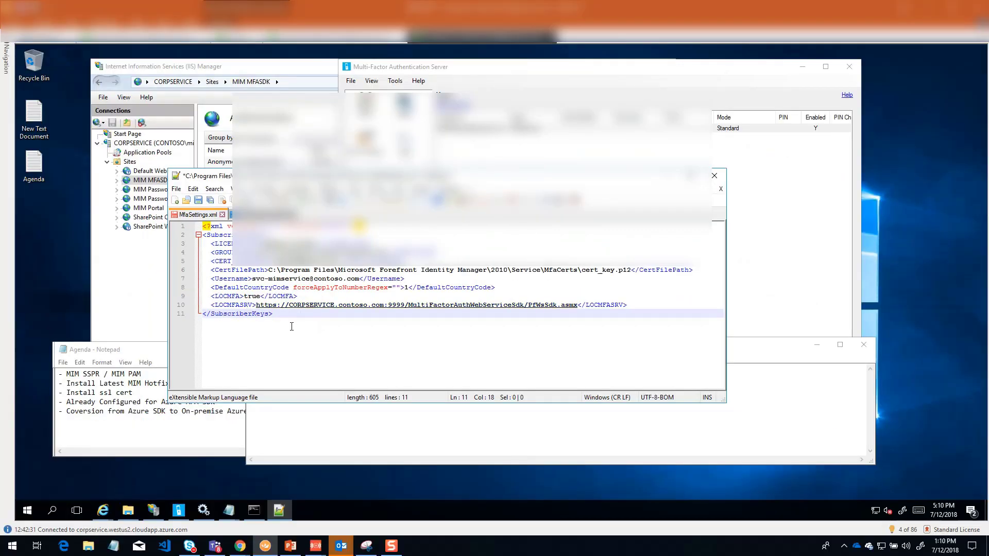
Step: Save MfaSettings.xml by relaunching Notepad++ in Administrator mode
{"action": "key", "text": "ctrl+s"}
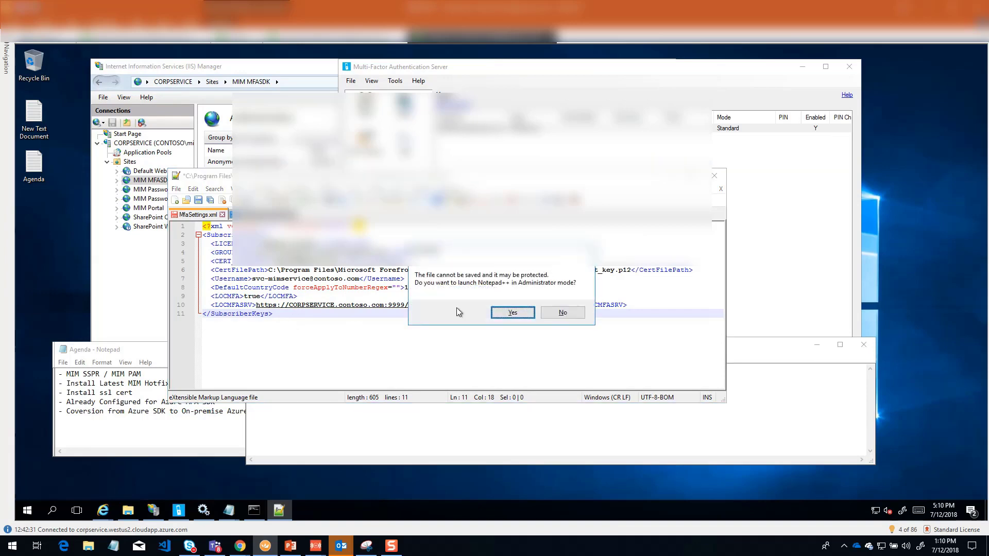
{"action": "left_click", "coordinate": [507, 311]}
{"action": "left_click", "coordinate": [443, 348]}
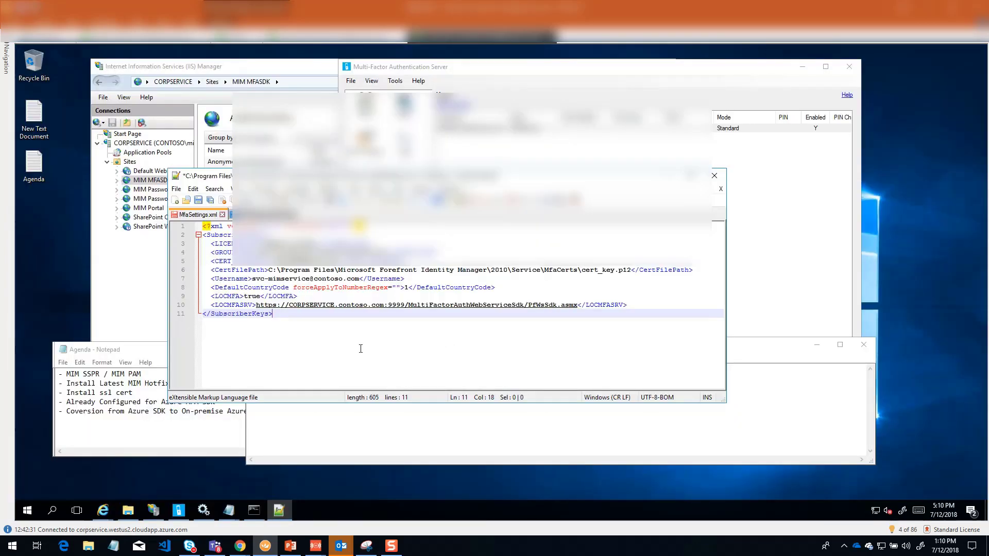
{"action": "key", "text": "ctrl+s"}
Step: Minimize the editor windows and restart the Forefront Identity Manager Service in the Services console
{"action": "left_click", "coordinate": [666, 176]}
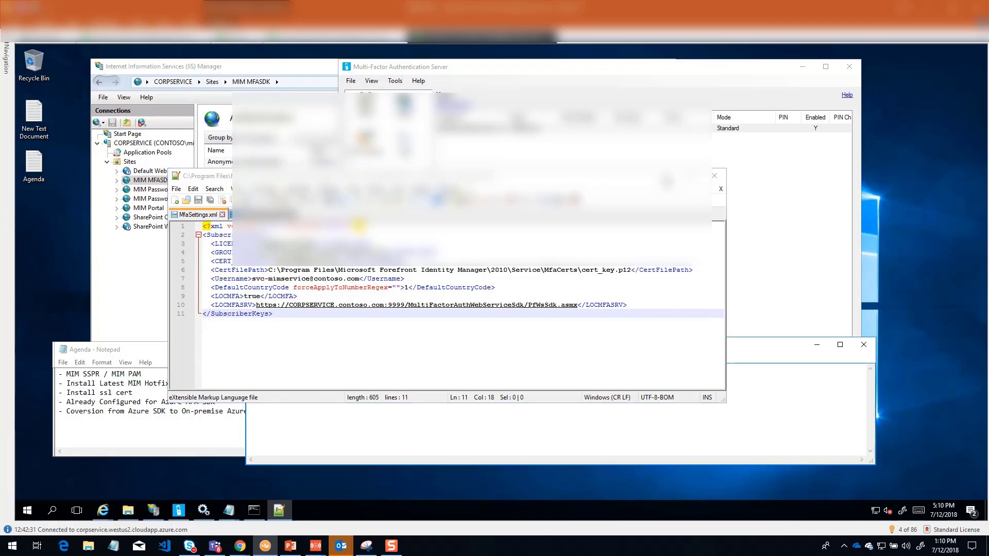
{"action": "left_click", "coordinate": [814, 343]}
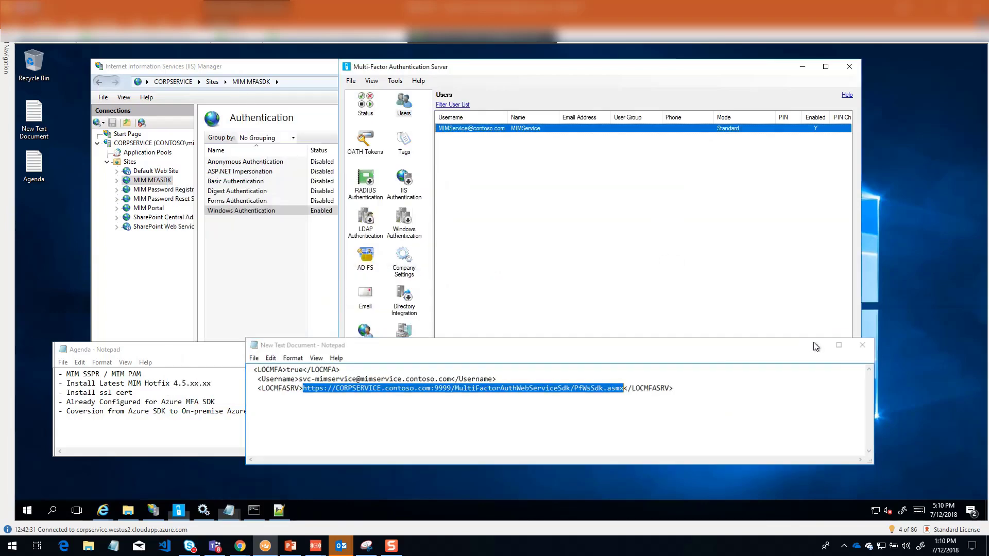
{"action": "left_click", "coordinate": [204, 510]}
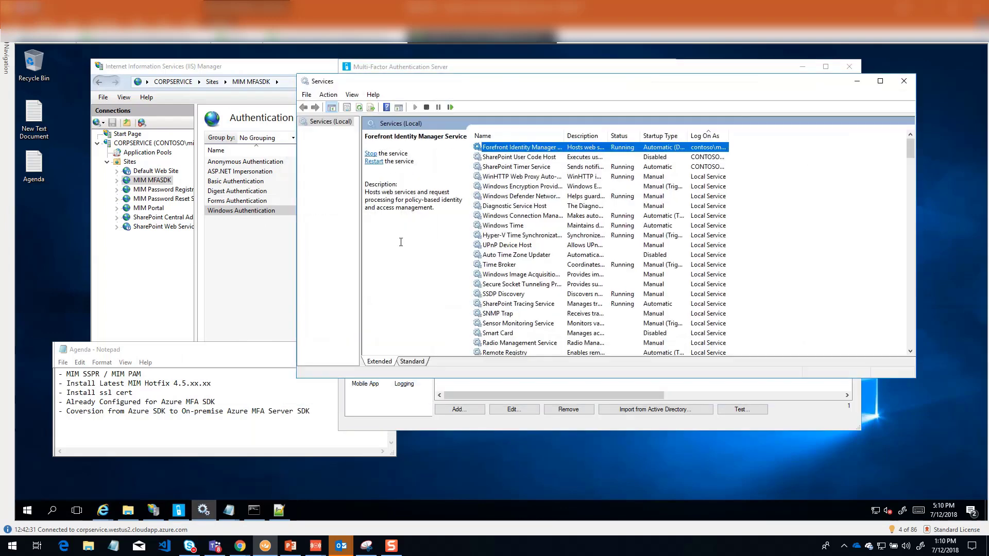
{"action": "right_click", "coordinate": [510, 150]}
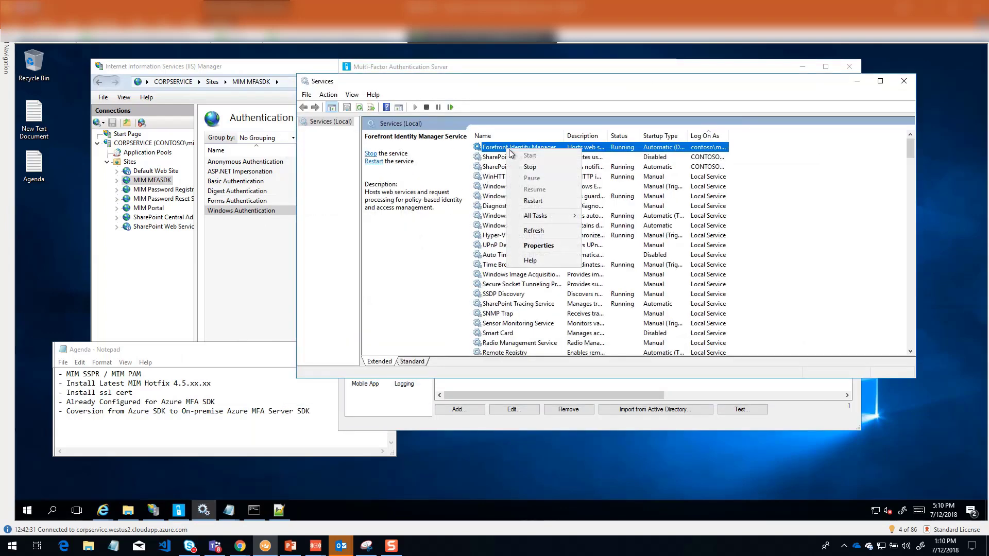
{"action": "left_click", "coordinate": [532, 202]}
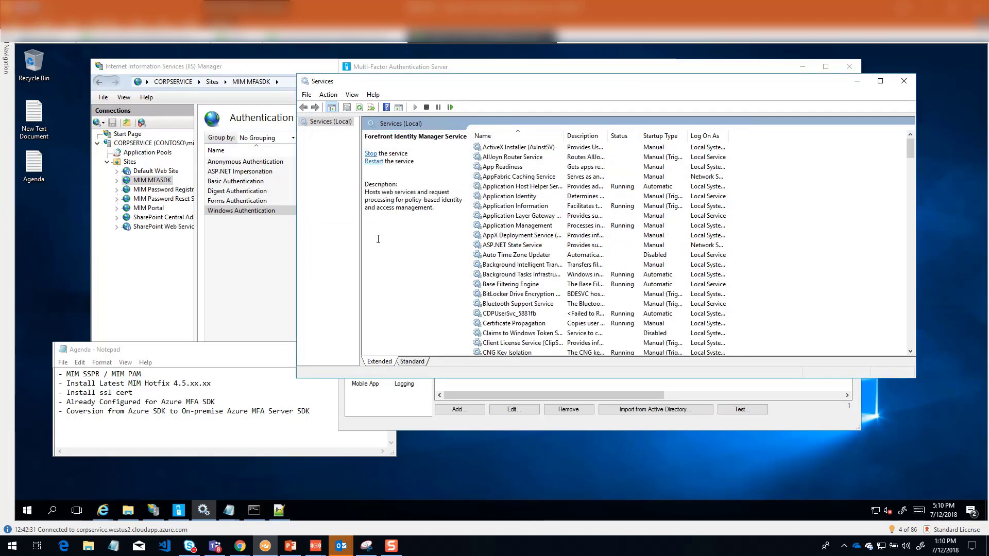
{"action": "left_click", "coordinate": [904, 81]}
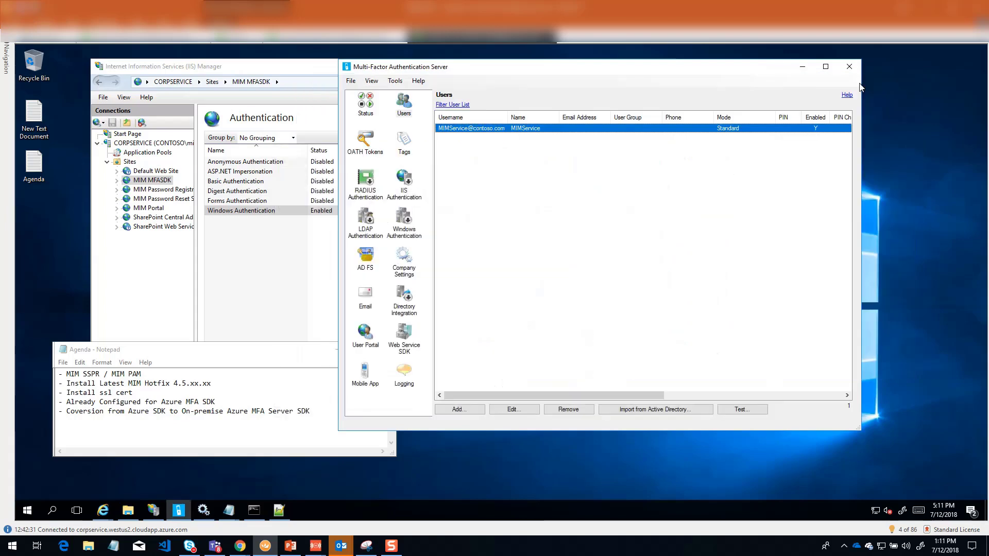
Step: Minimize the remaining server windows, switch to the remote client session and open the Self-Service Password Reset home page from its error page
{"action": "left_click", "coordinate": [802, 67]}
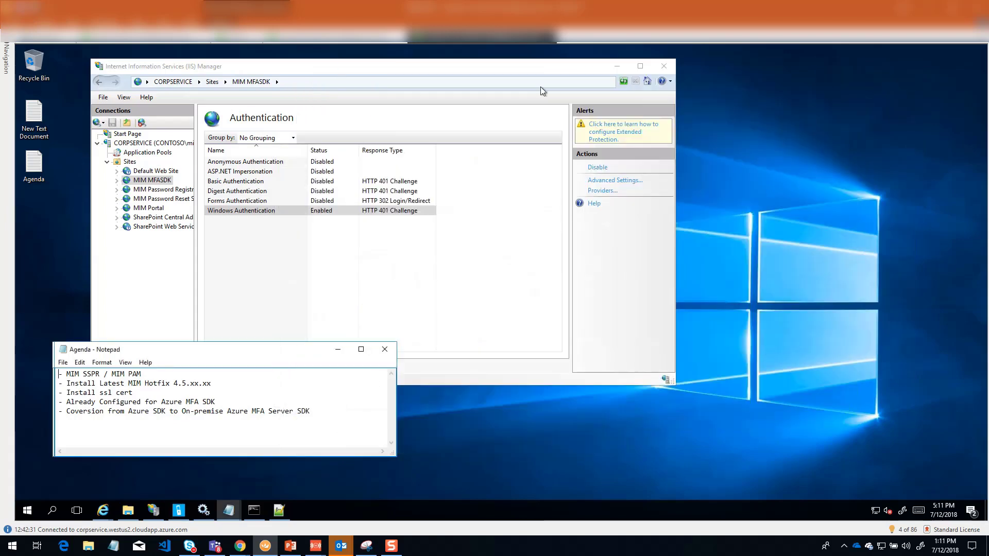
{"action": "left_click", "coordinate": [616, 69]}
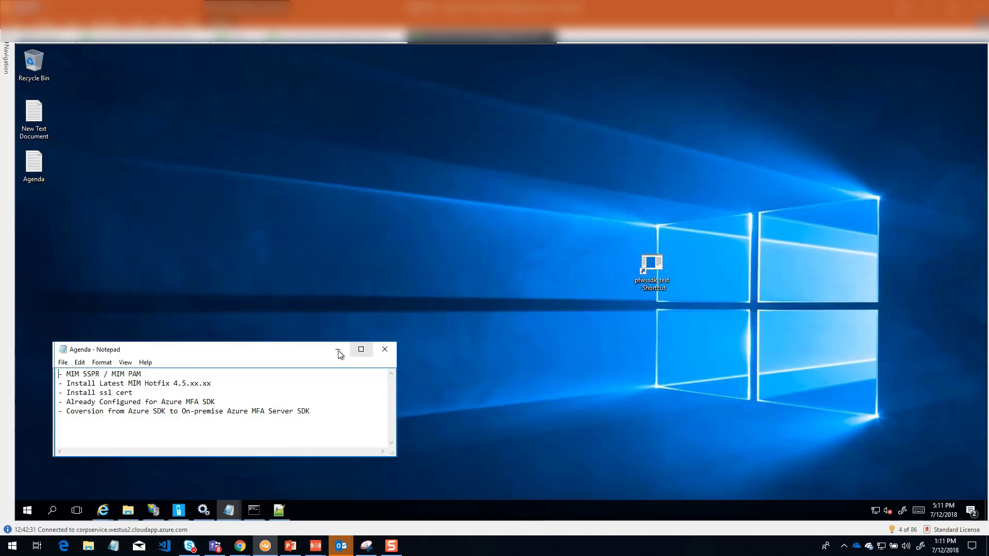
{"action": "left_click", "coordinate": [298, 83]}
{"action": "left_click", "coordinate": [194, 84]}
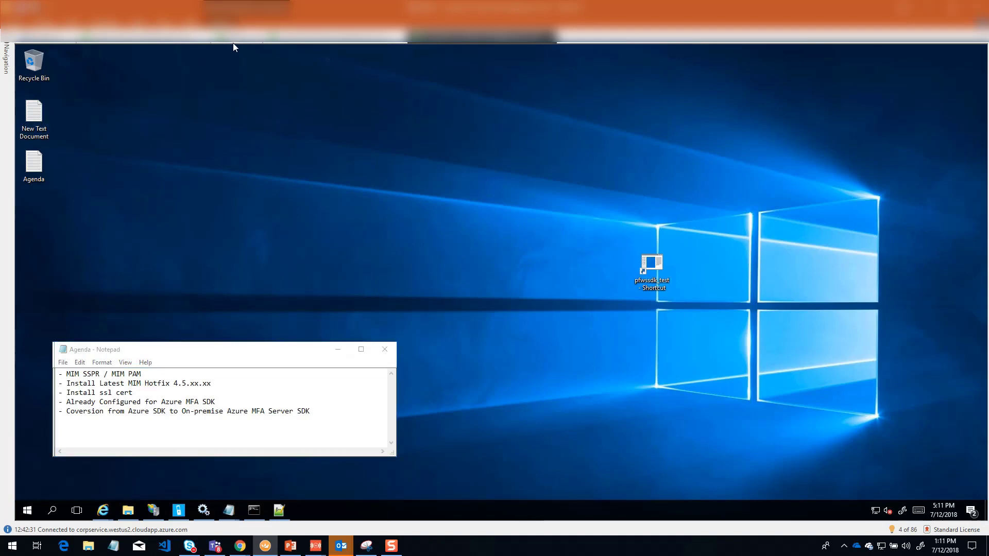
{"action": "left_click", "coordinate": [309, 37]}
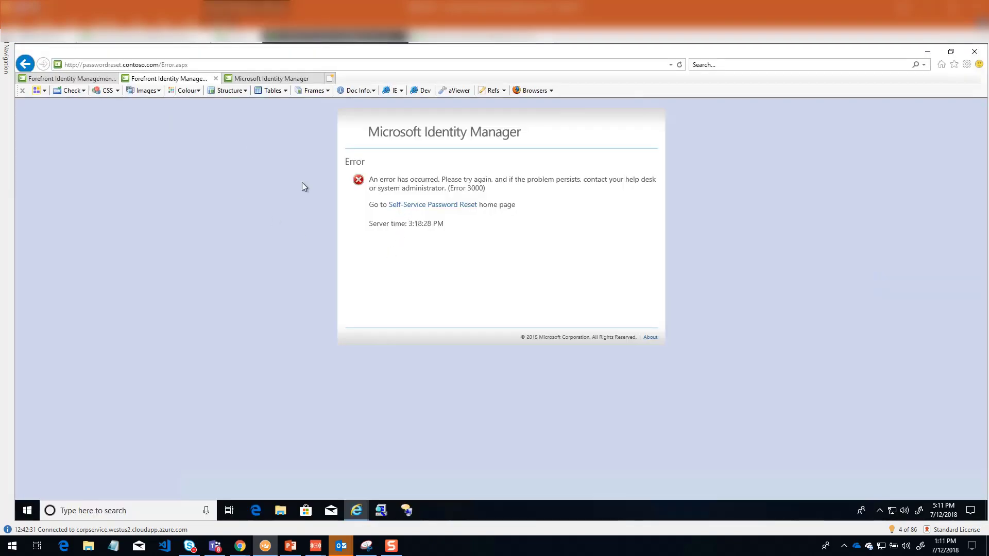
{"action": "left_click", "coordinate": [454, 205]}
Step: Submit contoso\miminstall as the user name in the Login Assistant to start a password reset
{"action": "left_click", "coordinate": [397, 190]}
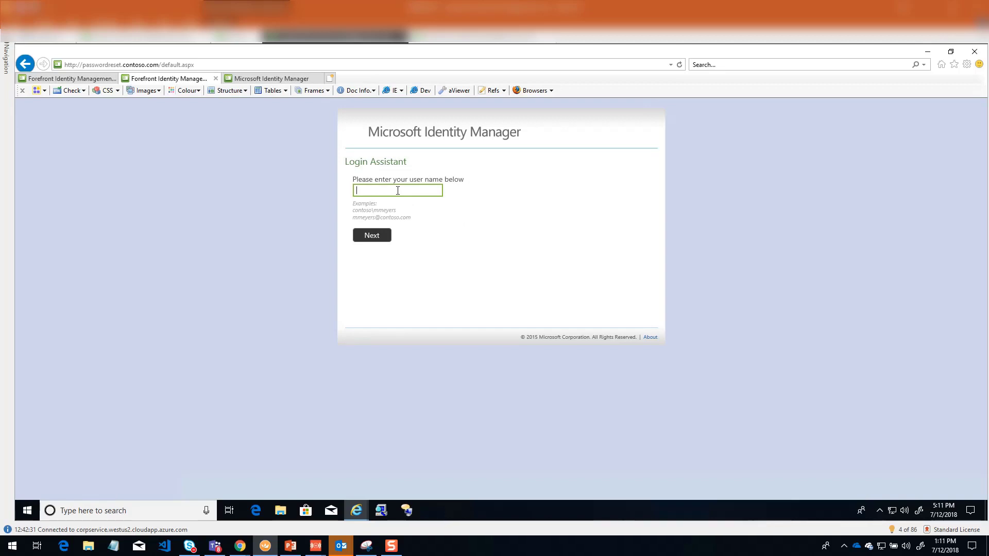
{"action": "type", "text": "ontoso\\miminstall"}
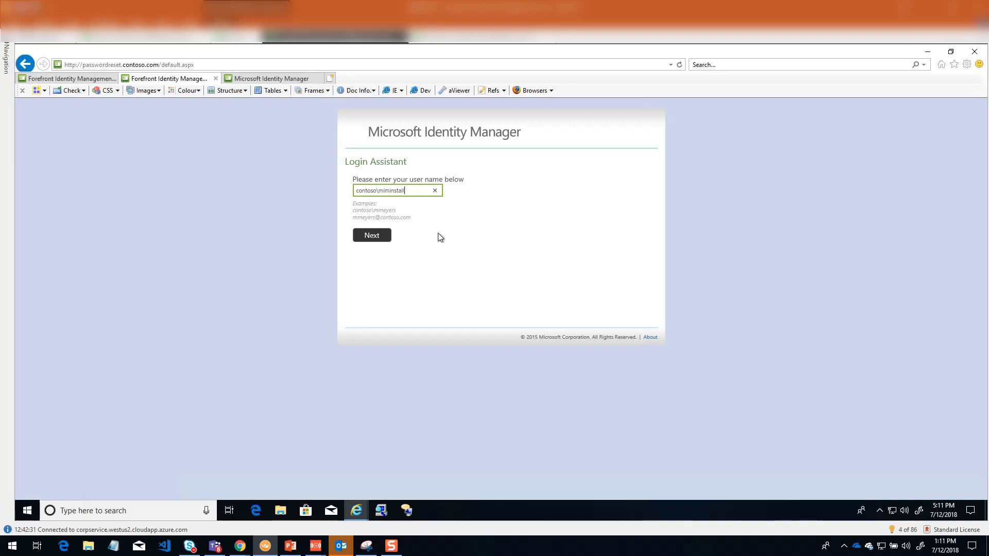
{"action": "left_click", "coordinate": [373, 240]}
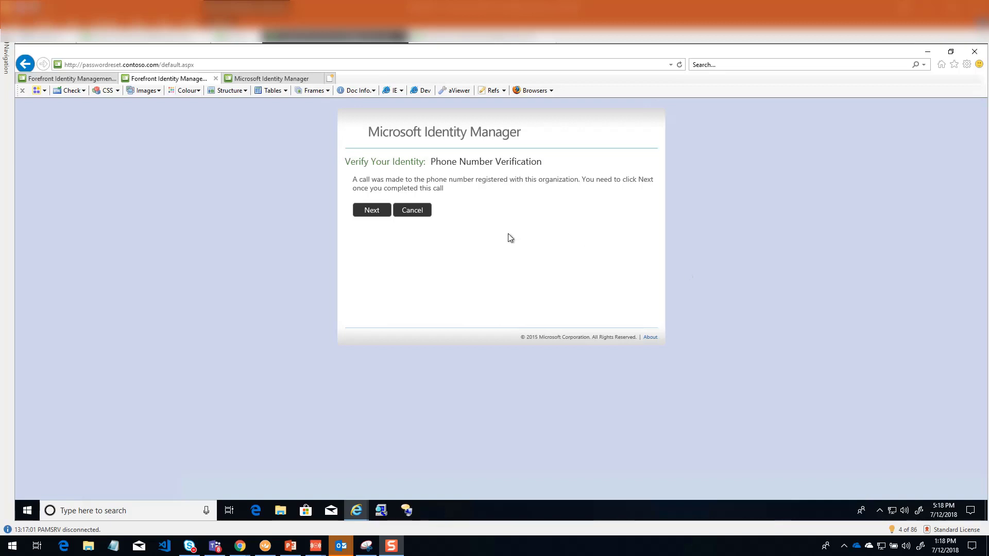
Step: Cancel the phone number verification and return to the Self-Service Password Reset home page
{"action": "left_click", "coordinate": [417, 212]}
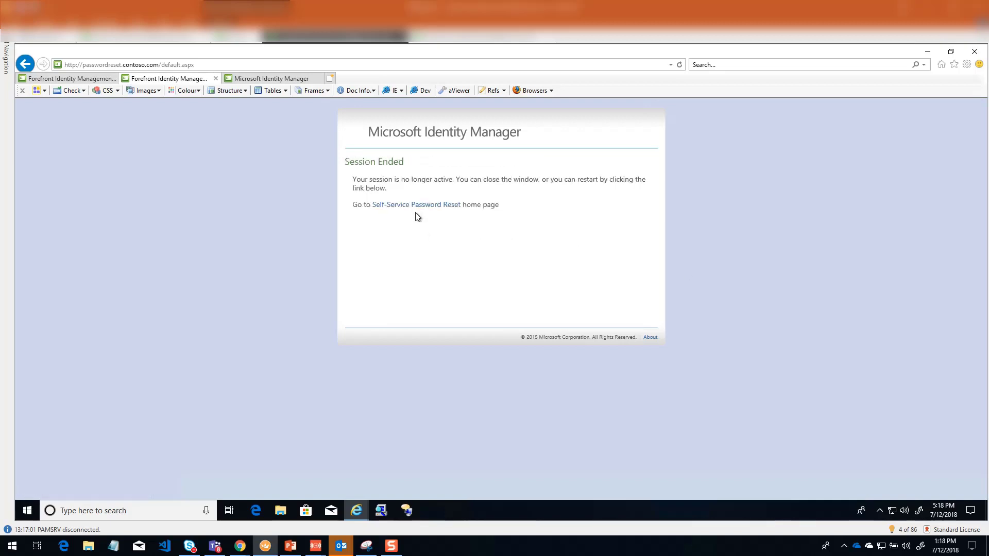
{"action": "left_click", "coordinate": [417, 205]}
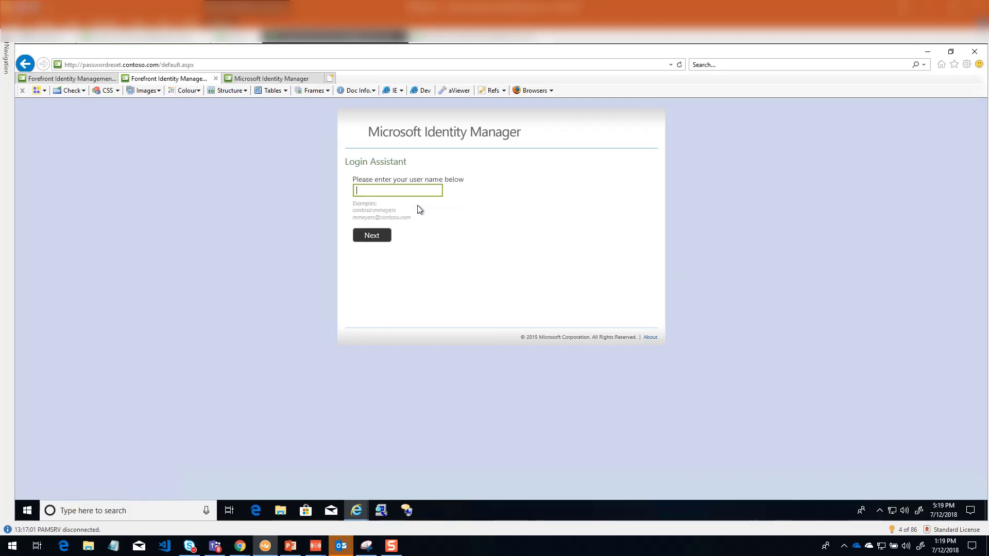
Step: Switch back to the server session and examine the two latest error events of the Forefront Identity Manager log in Event Viewer
{"action": "left_click", "coordinate": [457, 41]}
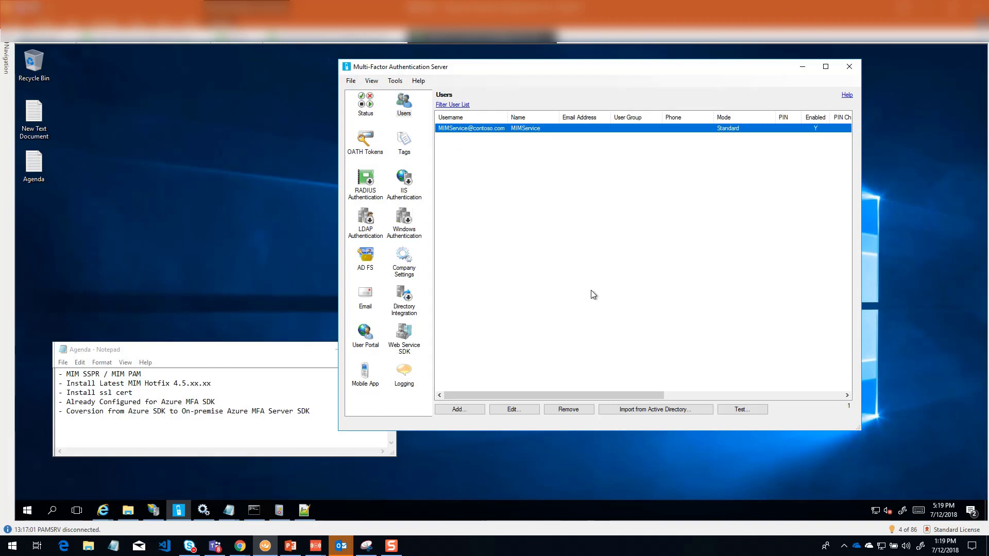
{"action": "left_click", "coordinate": [285, 513]}
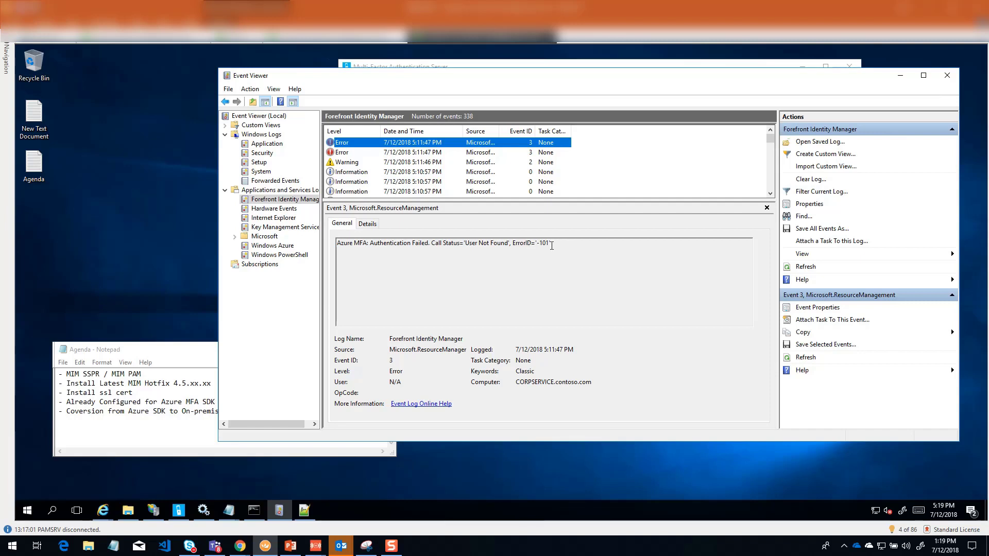
{"action": "left_click", "coordinate": [393, 153]}
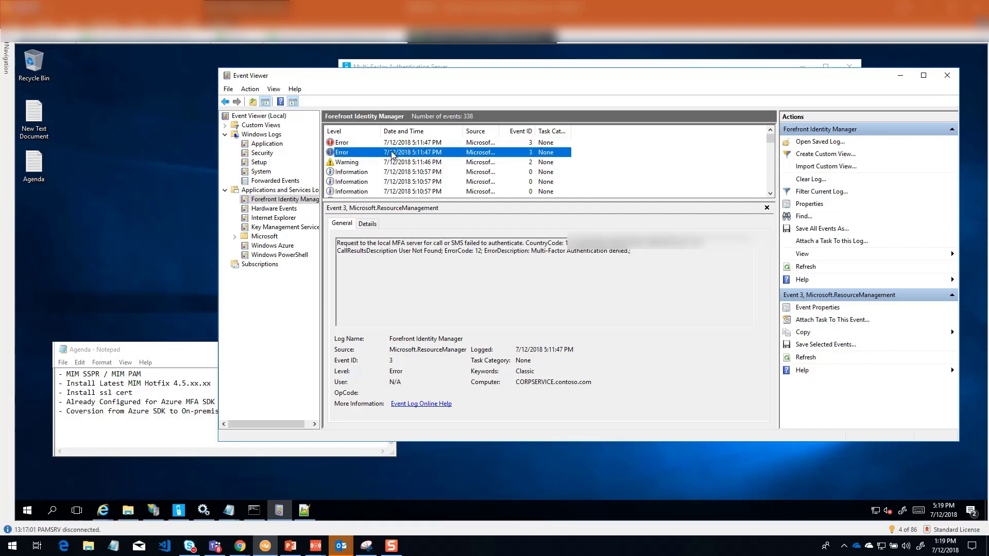
{"action": "left_click_drag", "start_coordinate": [548, 252], "coordinate": [616, 254]}
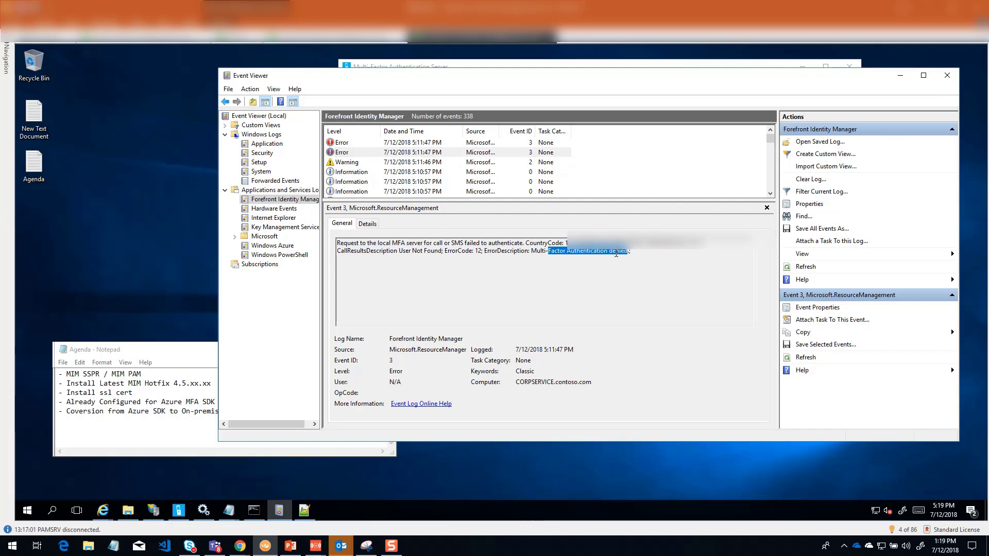
{"action": "left_click", "coordinate": [504, 250]}
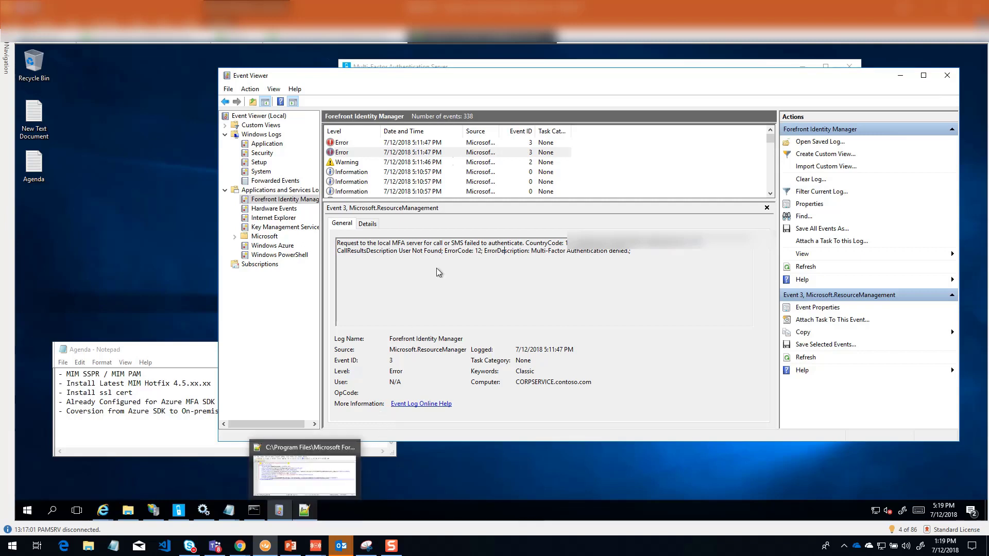
Step: Remove the svc- prefix from the Username value in MfaSettings.xml to match the MIMService username in Multi-Factor Authentication Server
{"action": "left_click", "coordinate": [473, 68]}
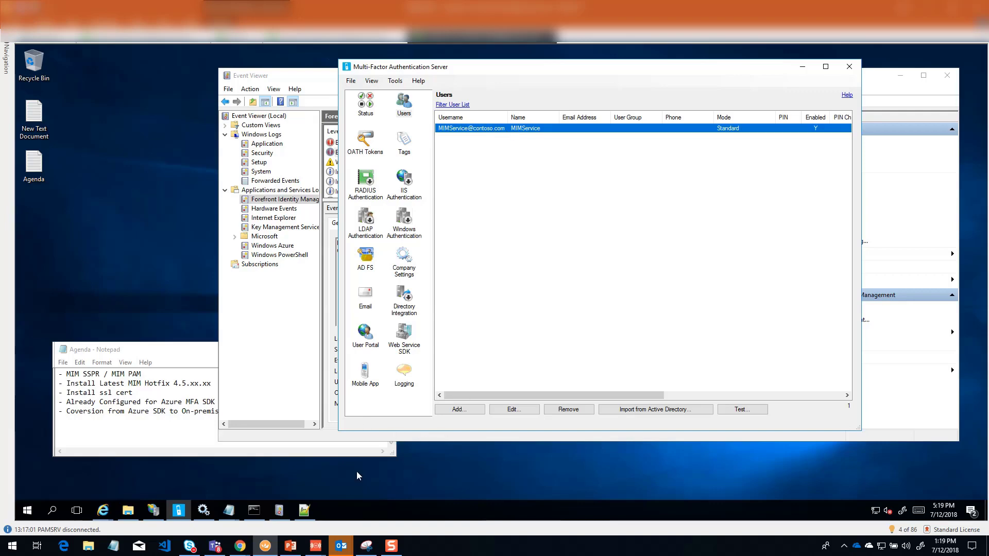
{"action": "left_click", "coordinate": [306, 513]}
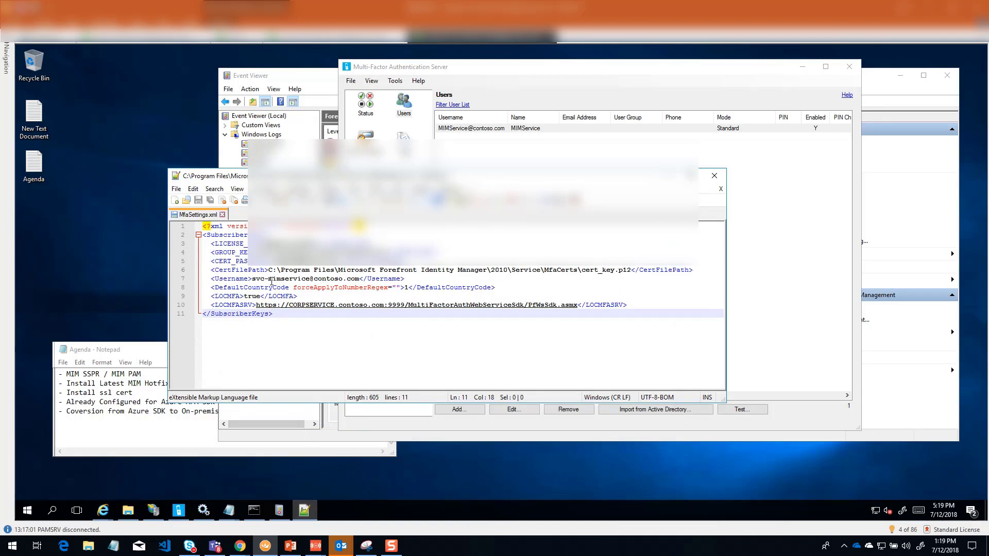
{"action": "type", "text": "https://CORPSERVICE.contoso.com:9999/MultiFactorAuthWebServiceSdk/PfWsSdk.asmx"}
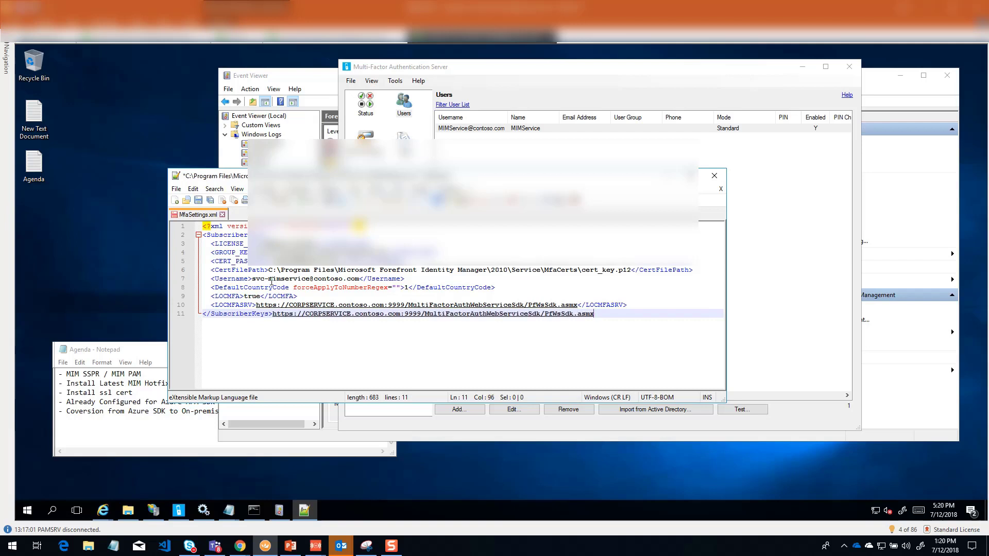
{"action": "key", "text": "ctrl+z"}
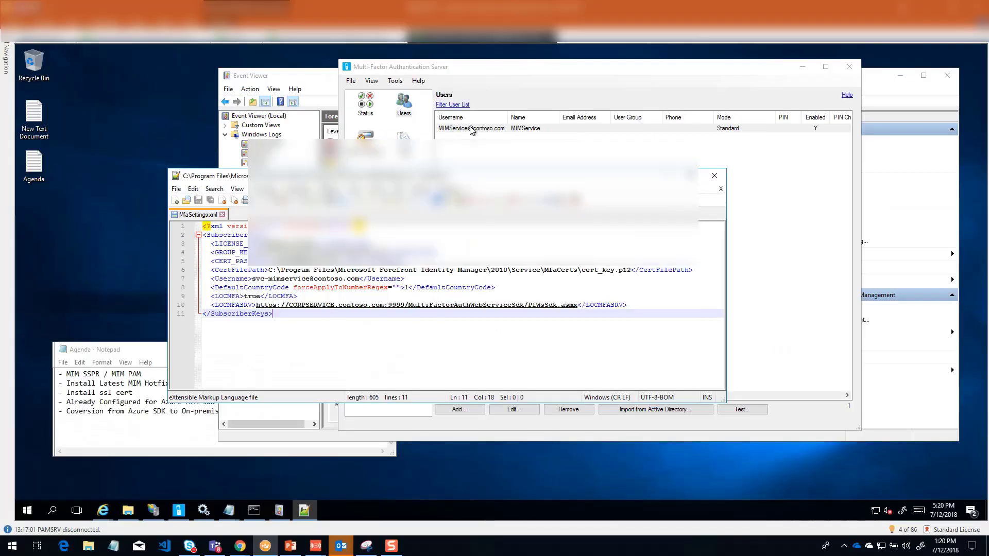
{"action": "left_click", "coordinate": [292, 279]}
{"action": "left_click", "coordinate": [269, 279]}
{"action": "key", "text": "BackSpace"}
{"action": "key", "text": "BackSpace"}
{"action": "key", "text": "BackSpace"}
{"action": "key", "text": "BackSpace"}
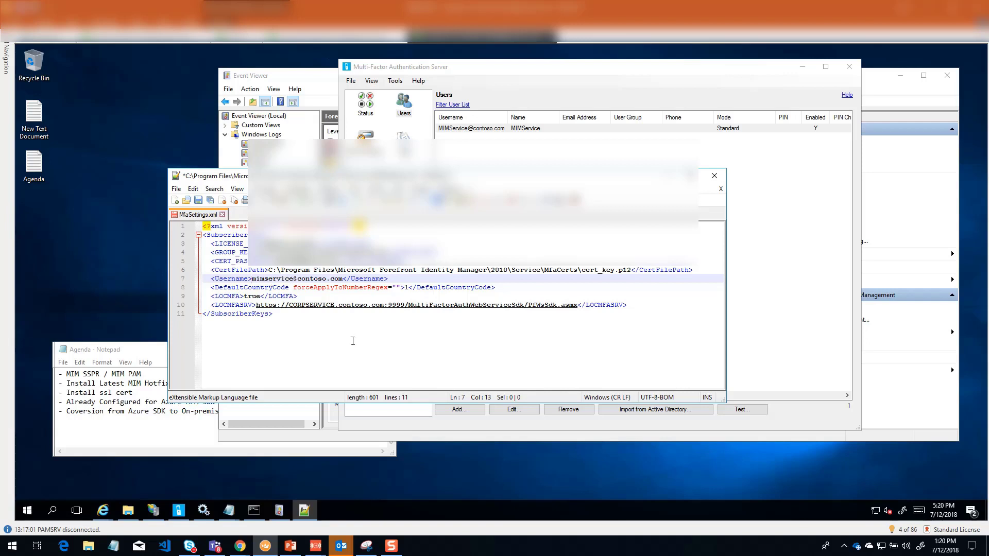
Step: Save the edited MfaSettings.xml, relaunching Notepad++ in Administrator mode to write to the protected file
{"action": "key", "text": "ctrl+s"}
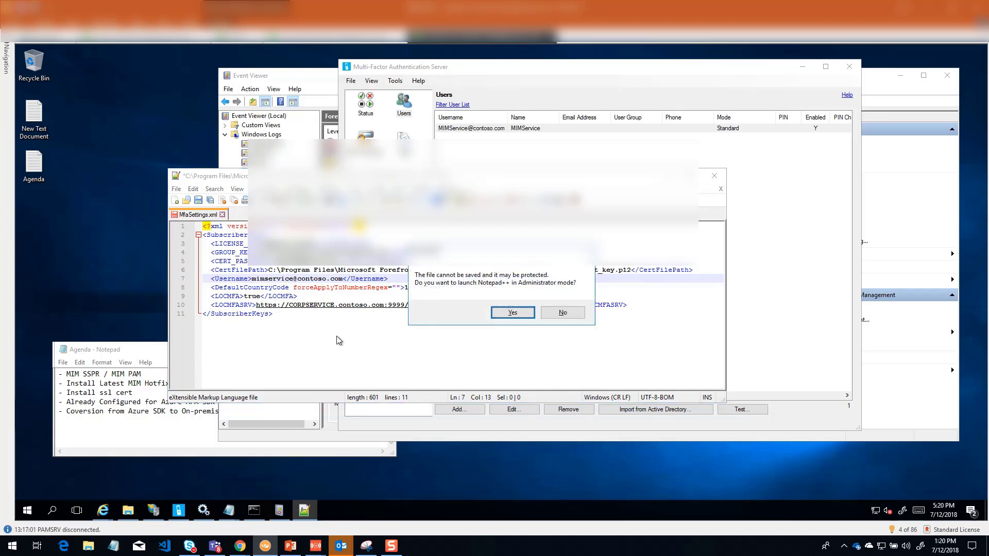
{"action": "left_click", "coordinate": [518, 312]}
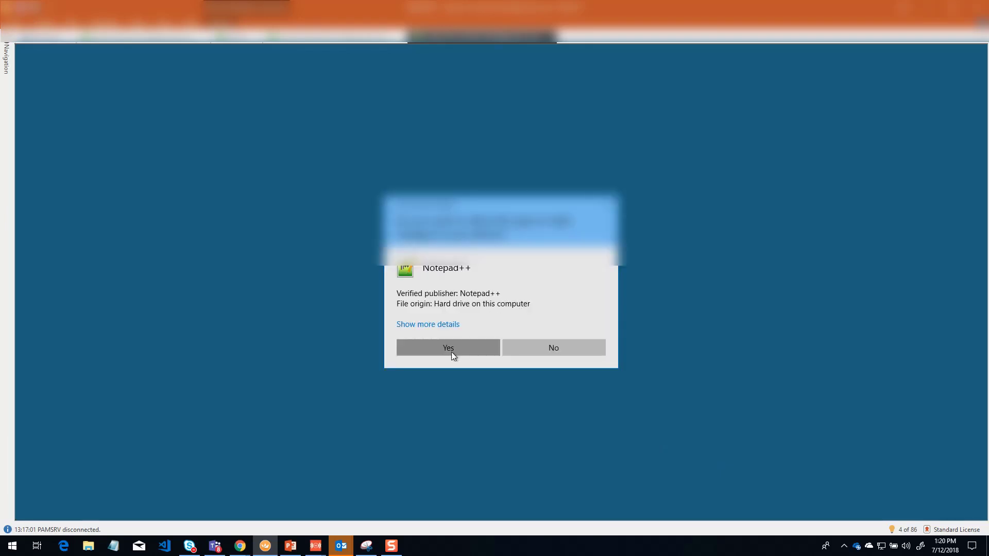
{"action": "left_click", "coordinate": [449, 349]}
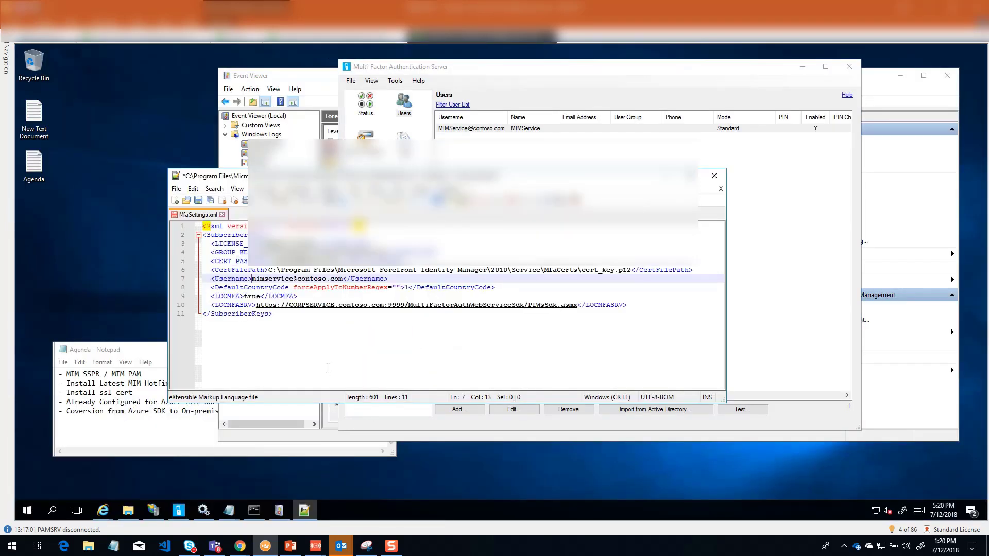
{"action": "key", "text": "ctrl+s"}
Step: Restart the Forefront Identity Manager Service in the Services console and minimize the console
{"action": "left_click", "coordinate": [204, 511]}
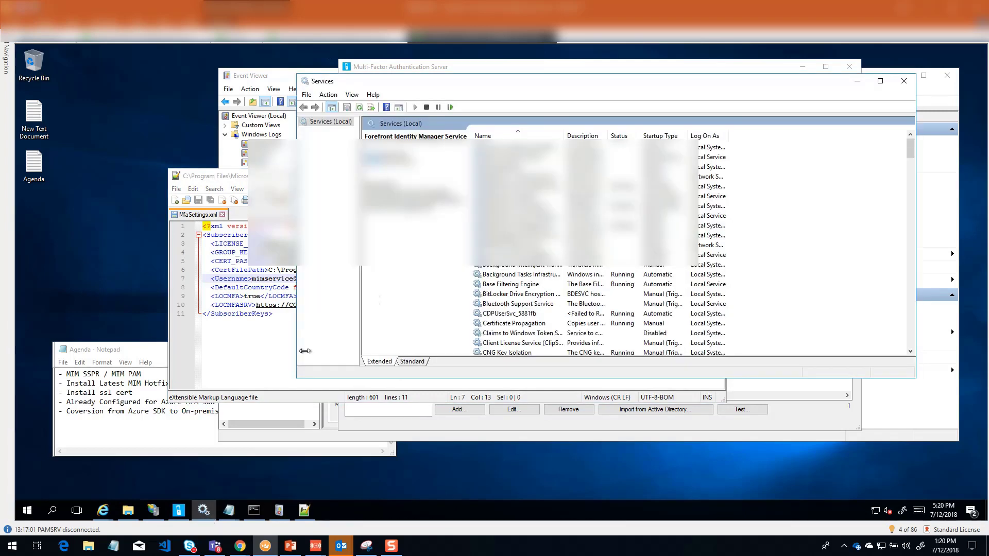
{"action": "left_click", "coordinate": [500, 158]}
{"action": "key", "text": "f"}
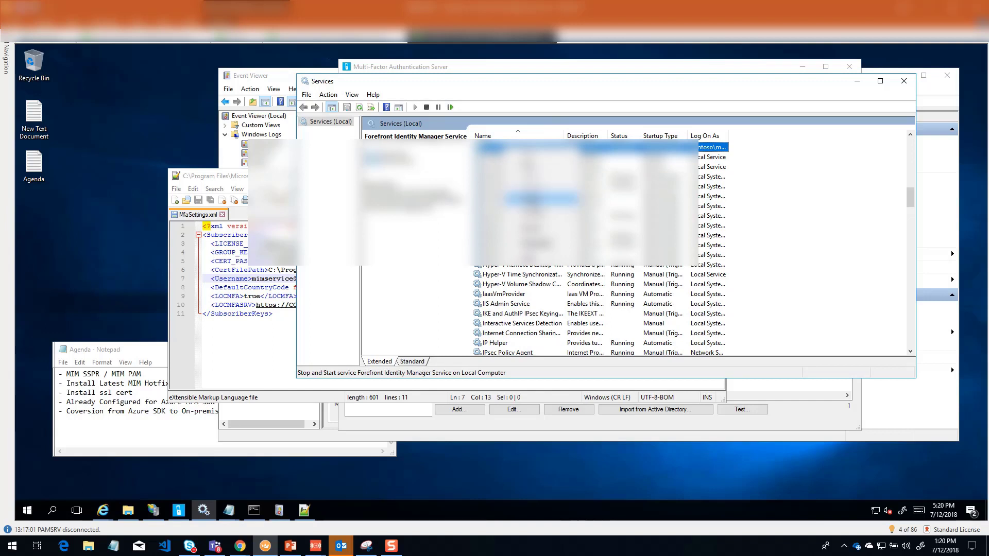
{"action": "left_click", "coordinate": [532, 203]}
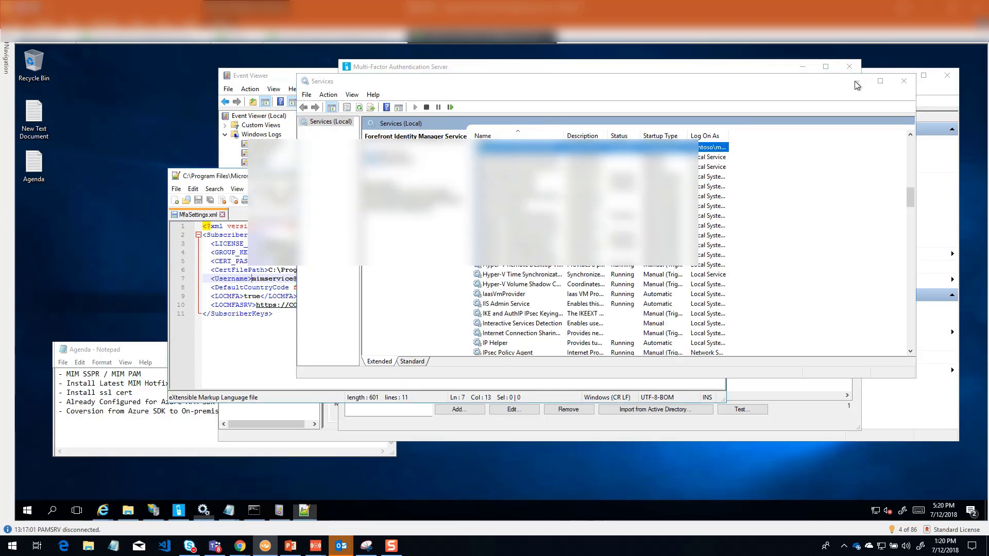
{"action": "left_click", "coordinate": [857, 82]}
Step: Refresh the Forefront Identity Manager log in Event Viewer to check for new events after the service restart, and minimize the window
{"action": "left_click", "coordinate": [863, 101]}
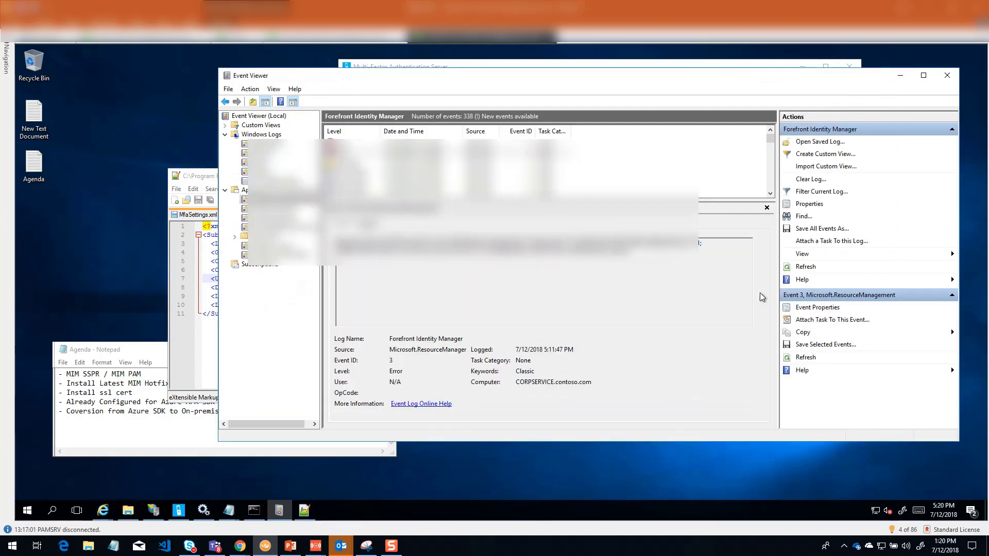
{"action": "left_click", "coordinate": [804, 267]}
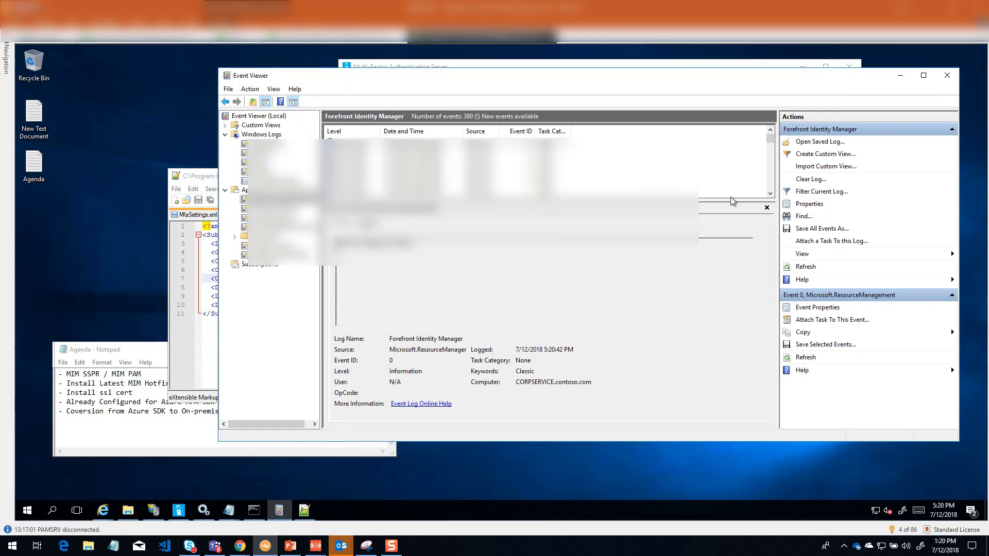
{"action": "left_click", "coordinate": [807, 268]}
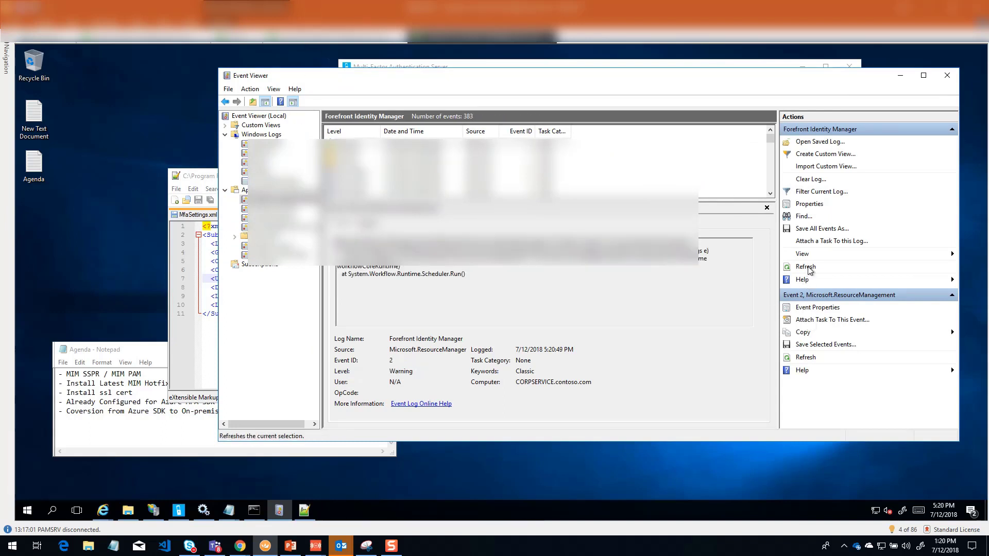
{"action": "left_click", "coordinate": [902, 76]}
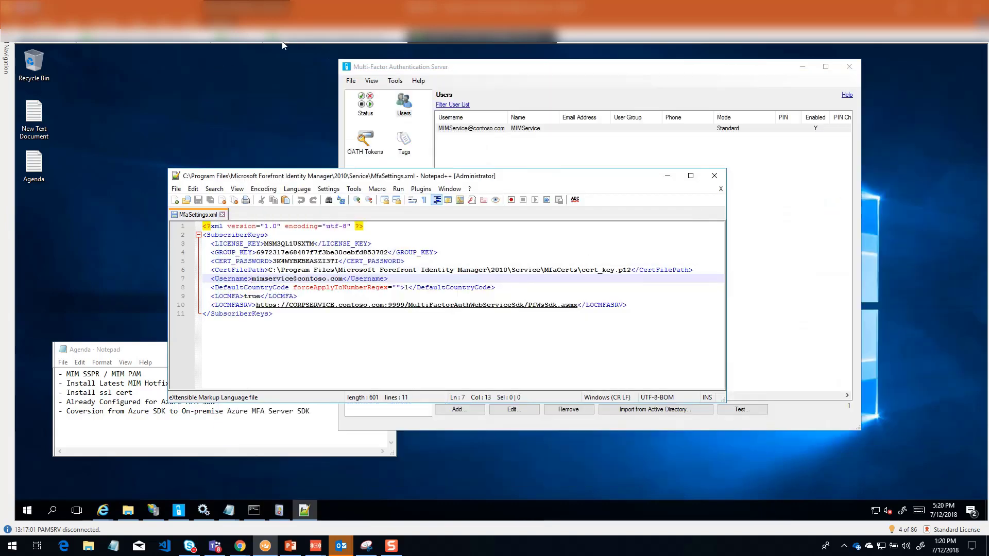
Step: Switch to the client session and submit contoso\miminstall as the user name in the Login Assistant
{"action": "left_click", "coordinate": [287, 37]}
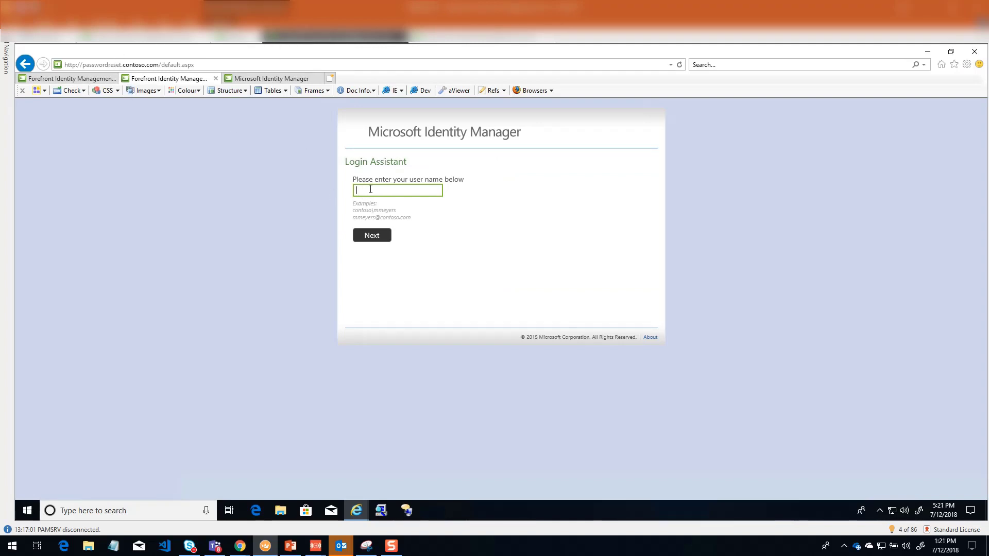
{"action": "type", "text": "contoso\\miminstall"}
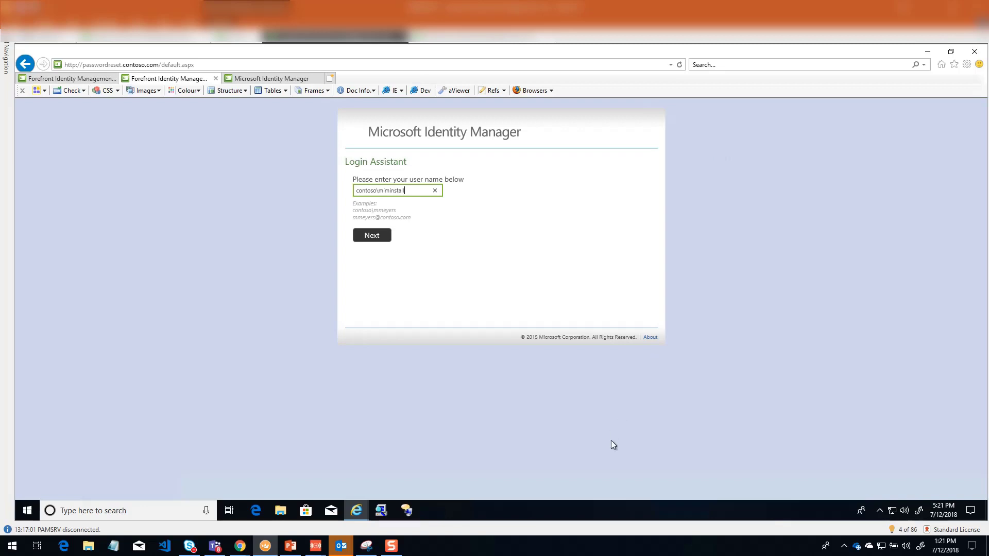
{"action": "left_click", "coordinate": [371, 236]}
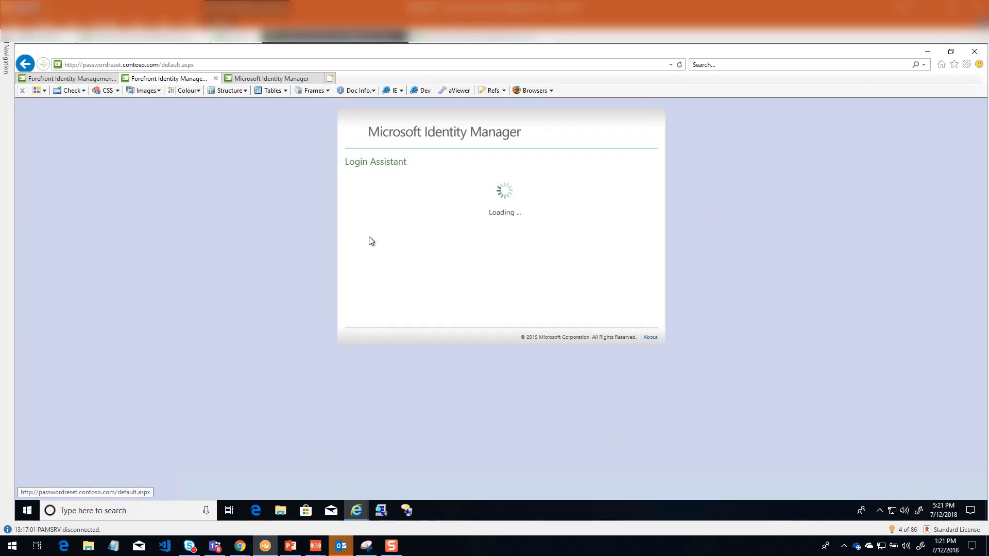
Step: Answer the incoming verification call on the mirrored phone, confirm it with # on the keypad, and continue the phone number verification
{"action": "mouse_move", "coordinate": [321, 549]}
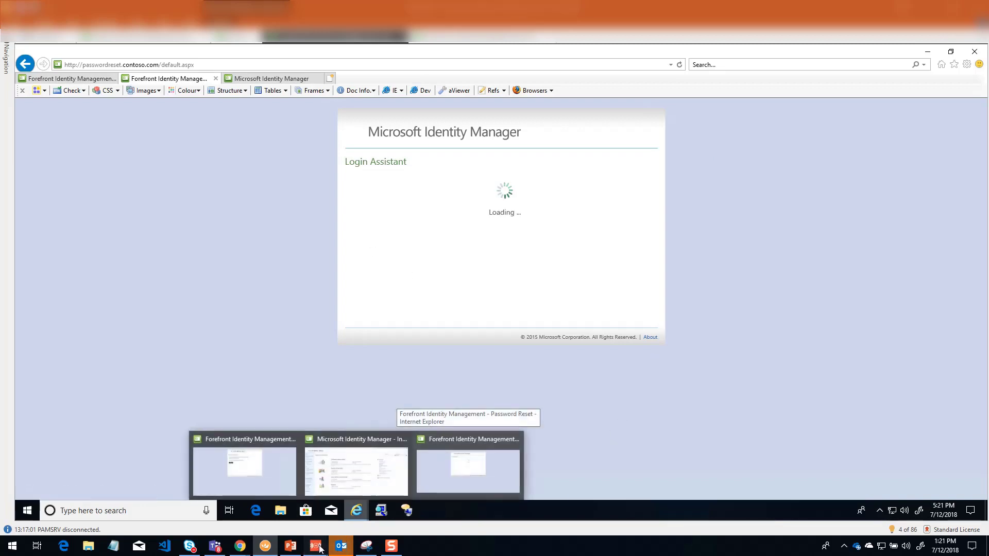
{"action": "left_click", "coordinate": [332, 510]}
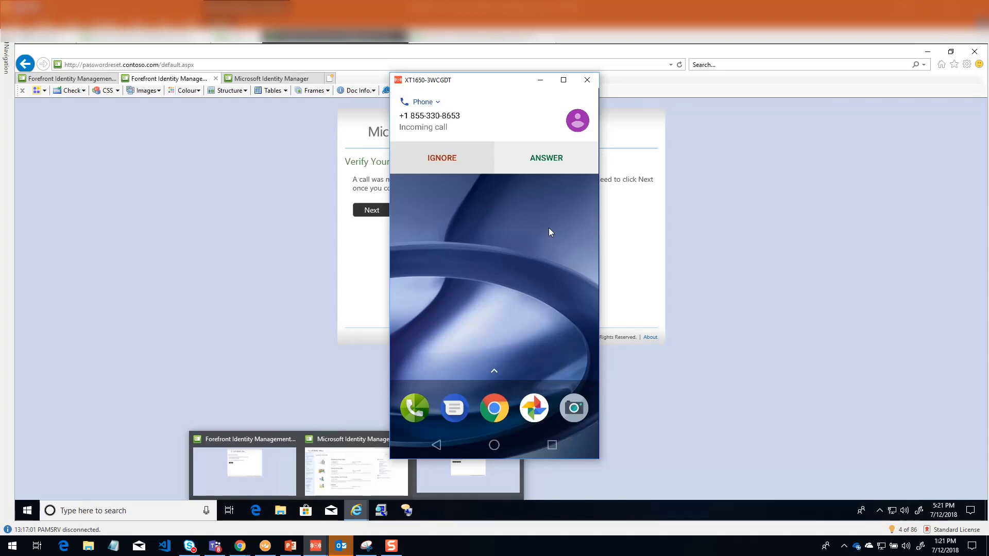
{"action": "left_click", "coordinate": [546, 158]}
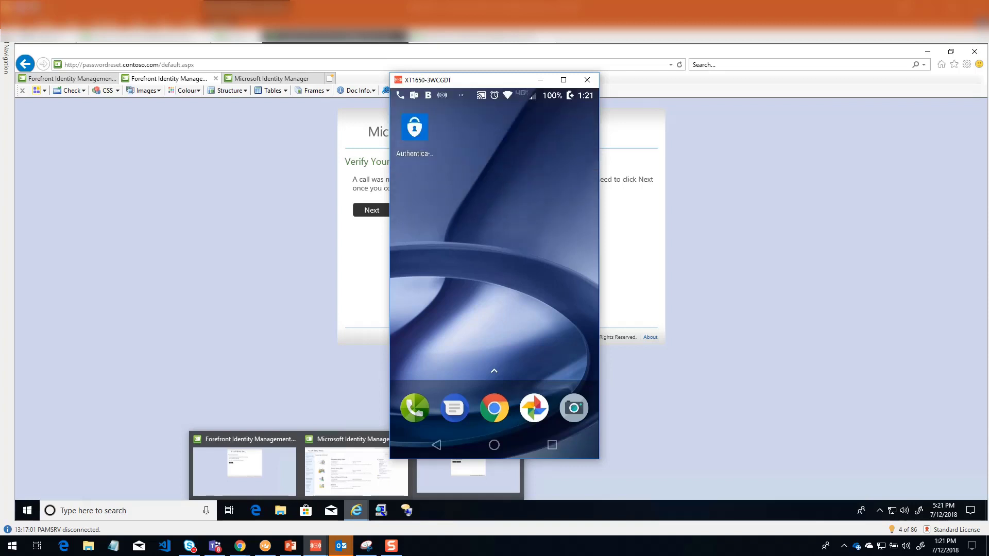
{"action": "left_click", "coordinate": [572, 402]}
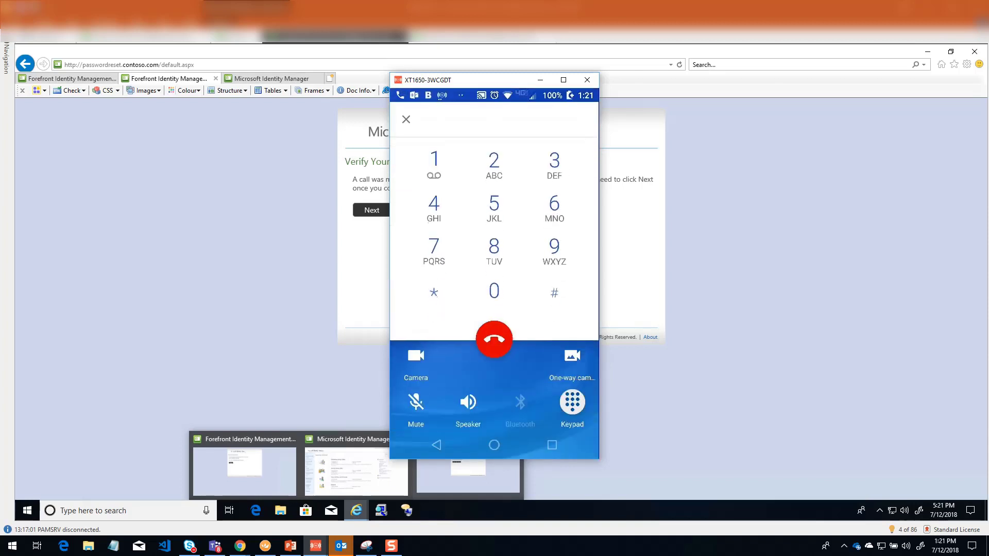
{"action": "left_click", "coordinate": [555, 293]}
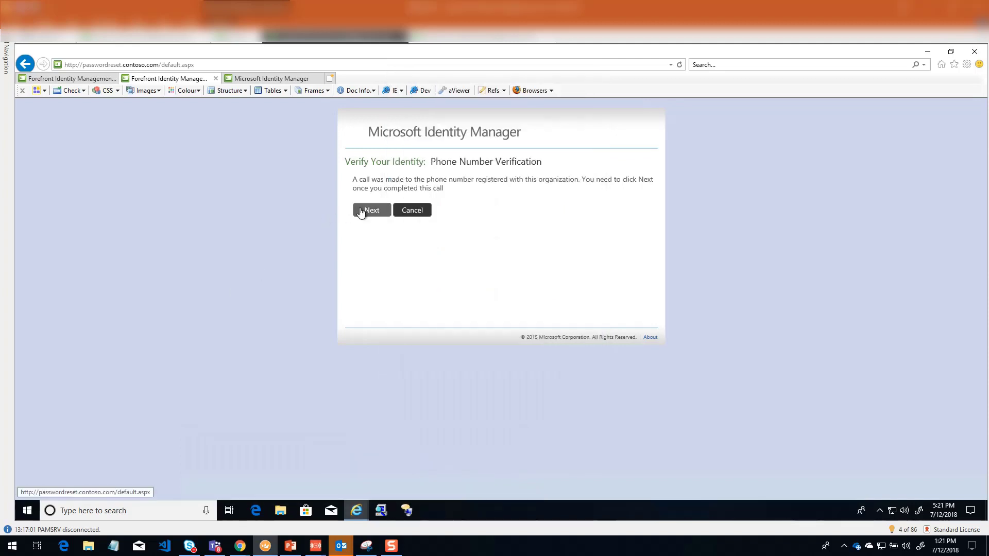
{"action": "left_click", "coordinate": [362, 210]}
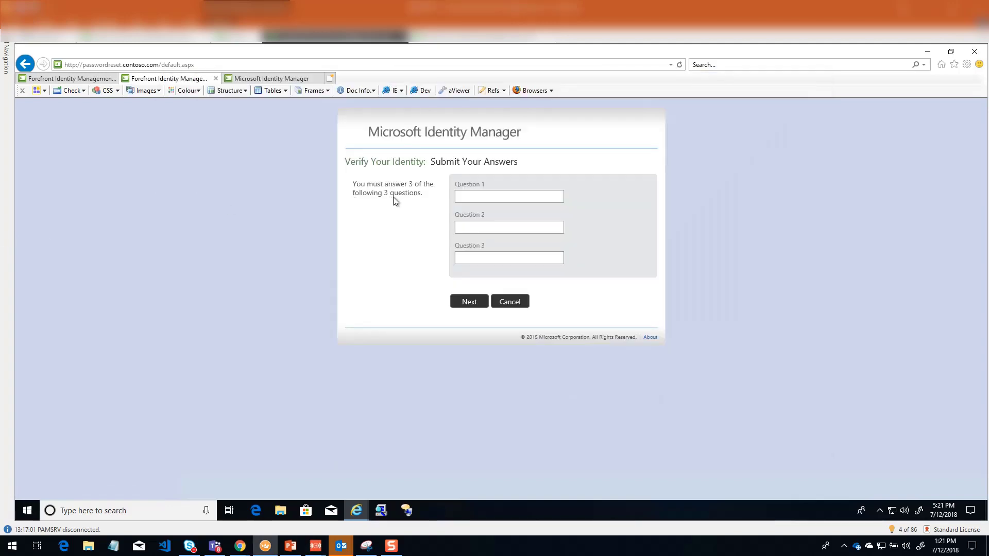
Step: Enter the security answer for Question 1 and move on to Question 2
{"action": "left_click", "coordinate": [473, 196]}
{"action": "type", "text": "••••"}
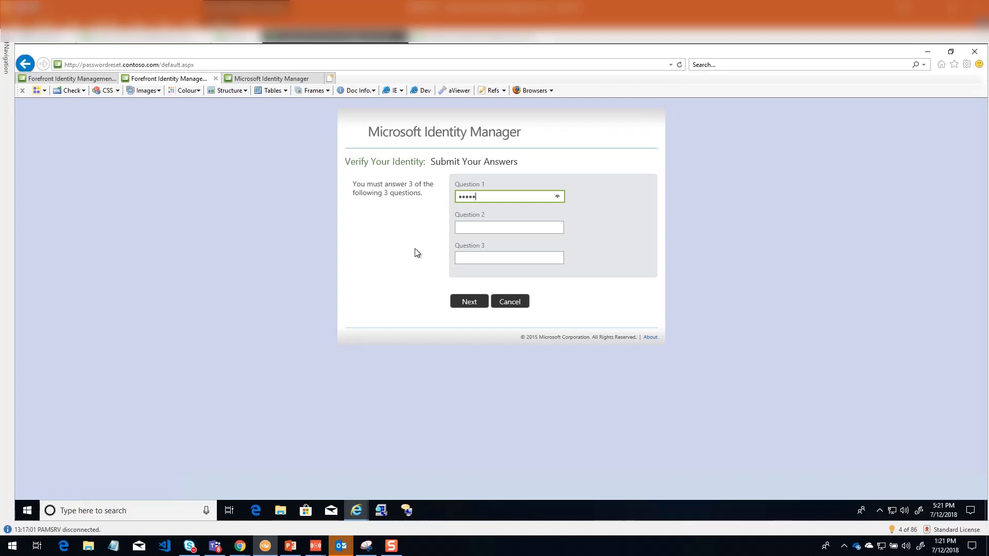
{"action": "left_click", "coordinate": [251, 228]}
{"action": "left_click", "coordinate": [474, 229]}
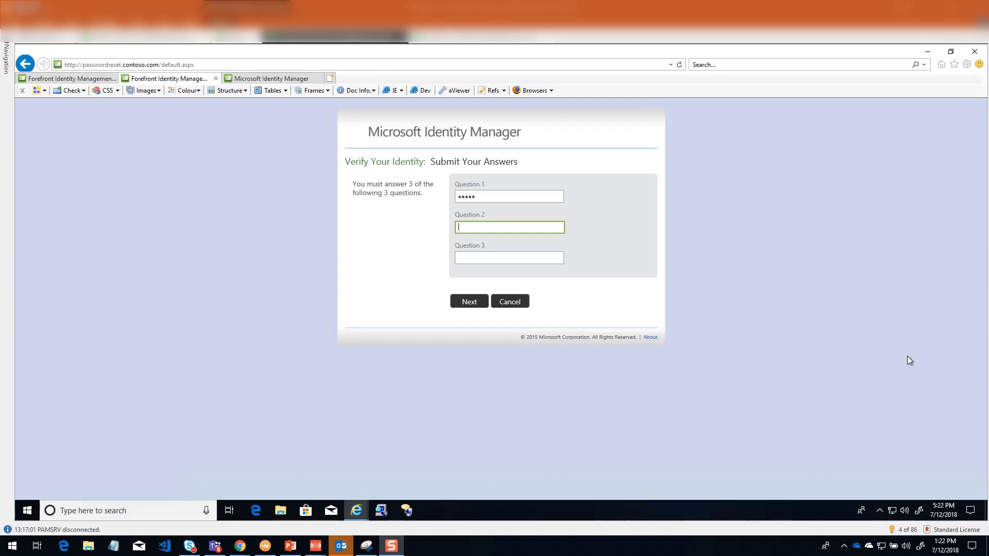
Step: Switch back to the server session and open the Logs folder from the Logging section of Multi-Factor Authentication Server
{"action": "left_click", "coordinate": [444, 39]}
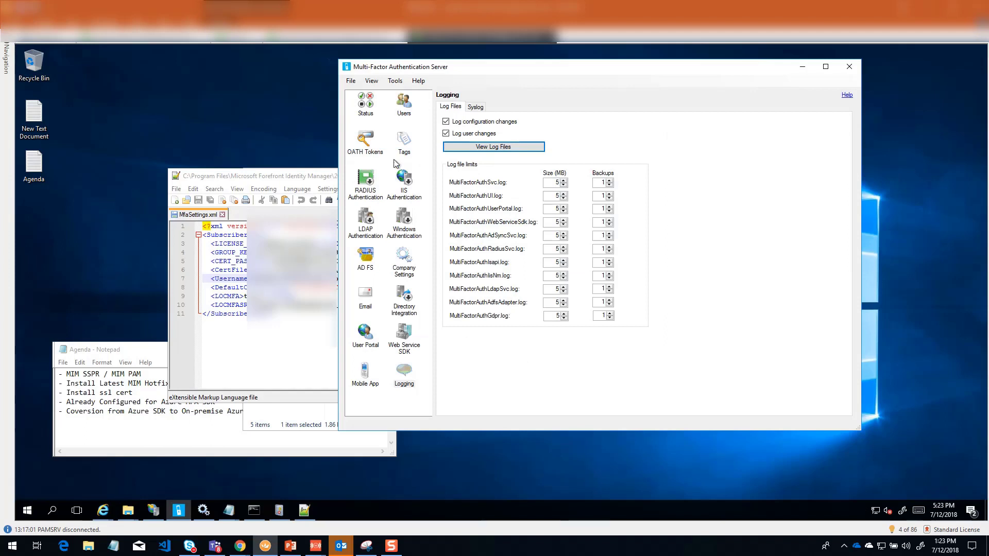
{"action": "left_click", "coordinate": [405, 107]}
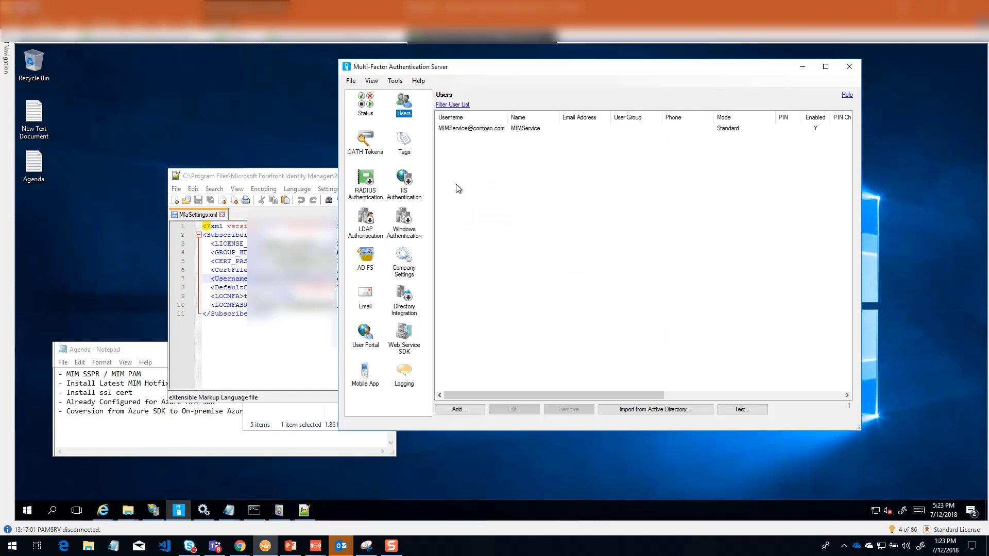
{"action": "left_click", "coordinate": [404, 376]}
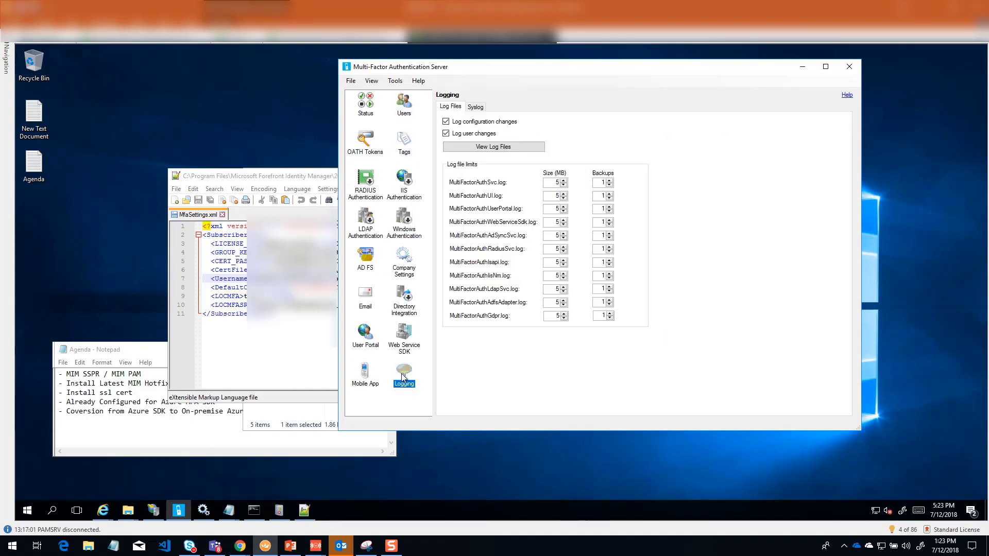
{"action": "left_click", "coordinate": [492, 146]}
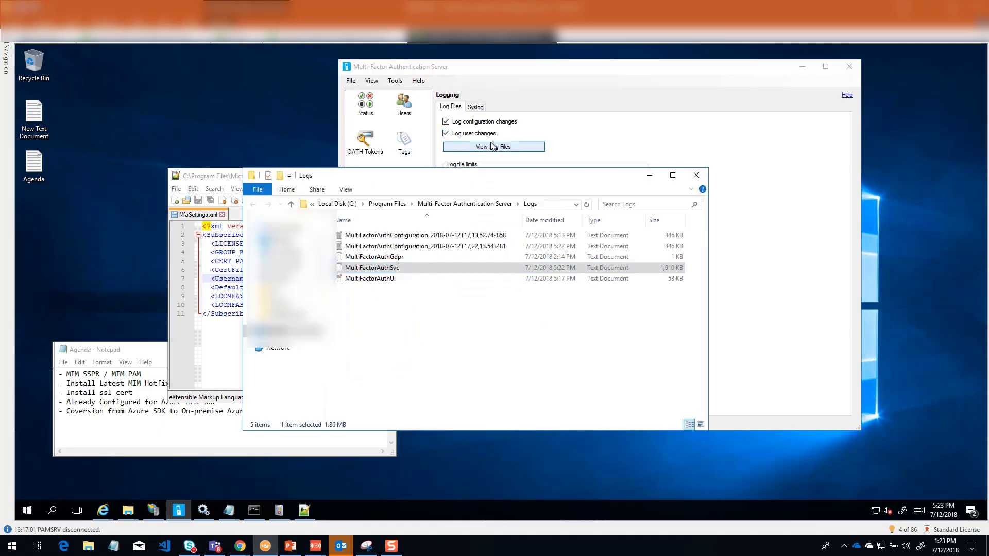
Step: Open the MultiFactorAuthSvc log file from the Logs folder in Notepad++
{"action": "right_click", "coordinate": [380, 268]}
{"action": "left_click", "coordinate": [400, 280]}
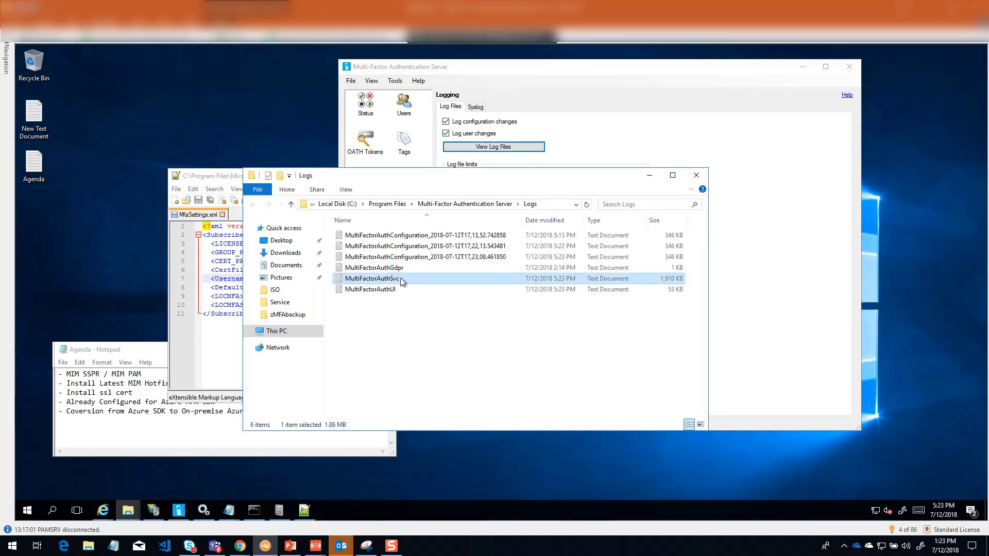
{"action": "right_click", "coordinate": [396, 281]}
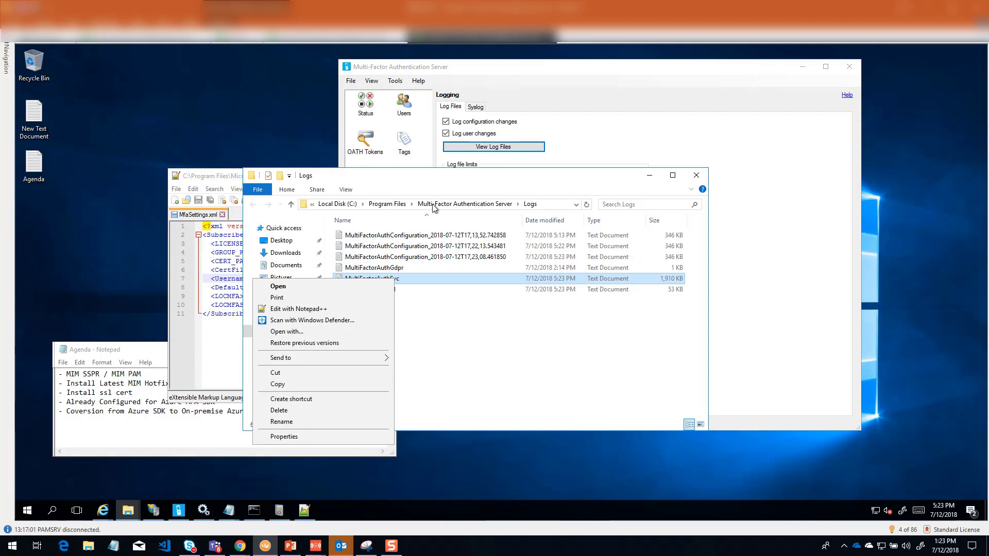
{"action": "left_click", "coordinate": [545, 208]}
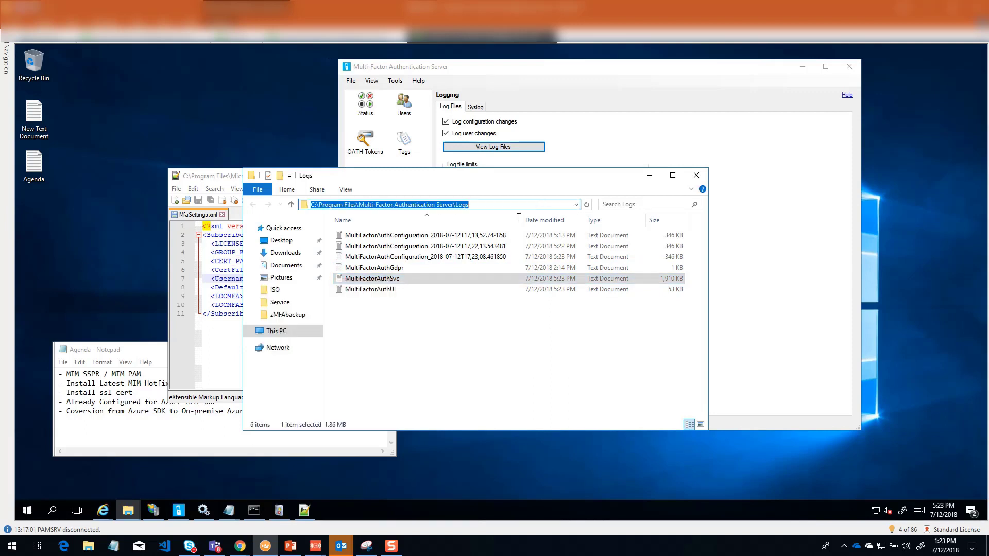
{"action": "left_click", "coordinate": [363, 281]}
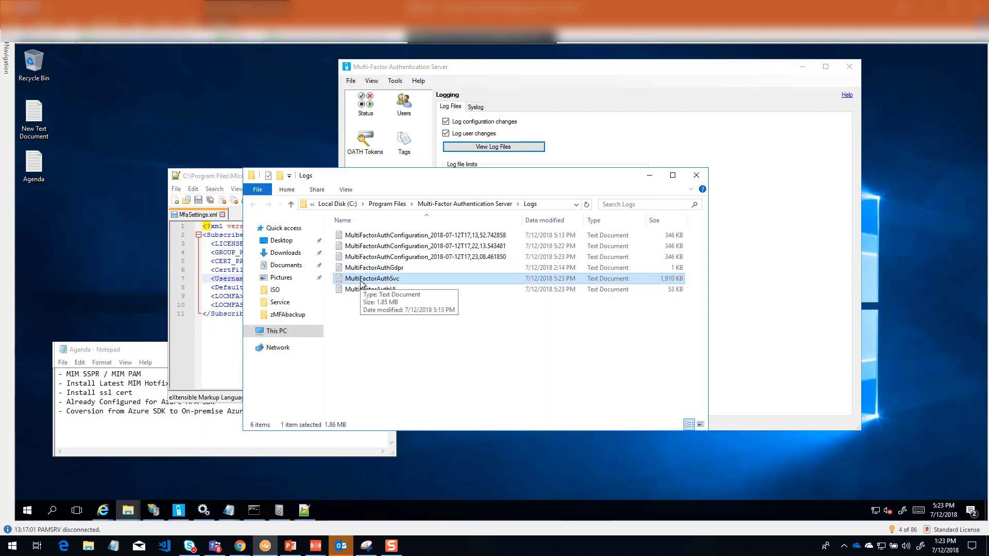
{"action": "right_click", "coordinate": [361, 282]}
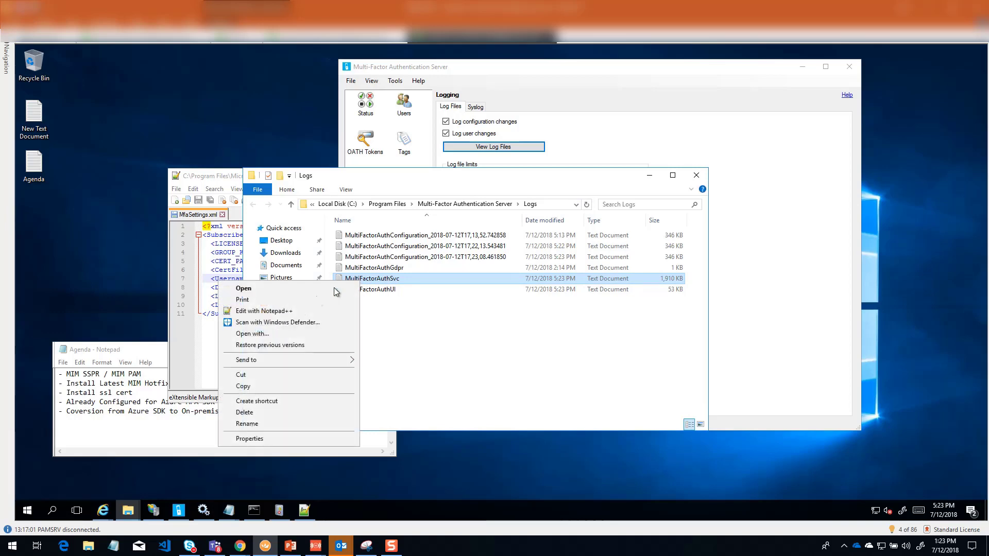
{"action": "left_click", "coordinate": [277, 313]}
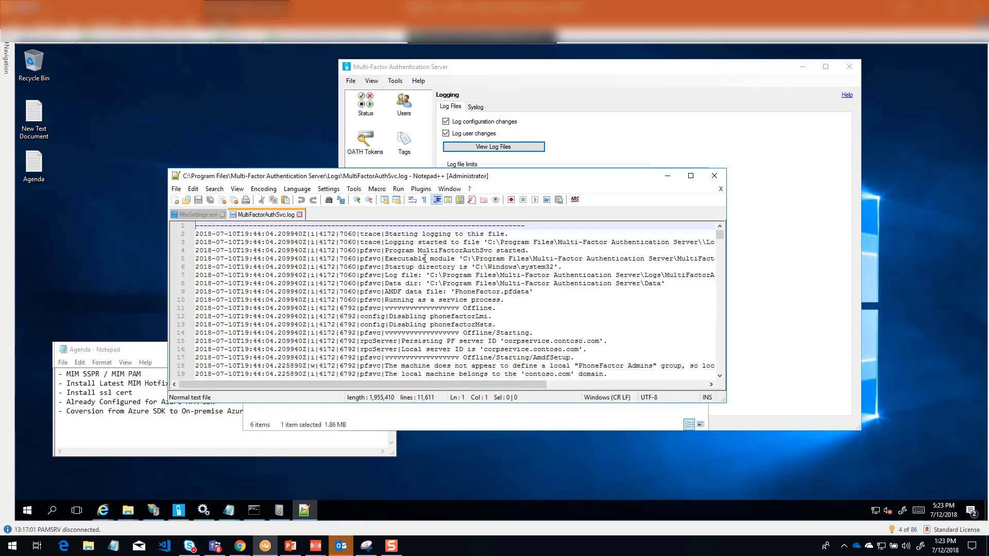
Step: Find the latest authentication entries near the end of MultiFactorAuthSvc.log and highlight the username that the request was canonicalized as
{"action": "scroll", "coordinate": [568, 261], "scroll_direction": "down", "scroll_amount": 4}
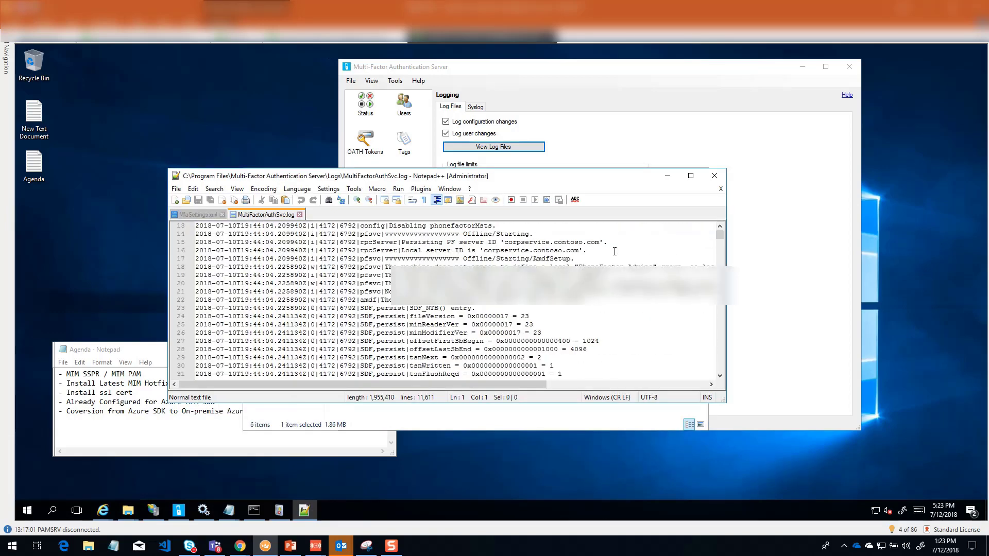
{"action": "left_click_drag", "start_coordinate": [720, 234], "coordinate": [711, 380]}
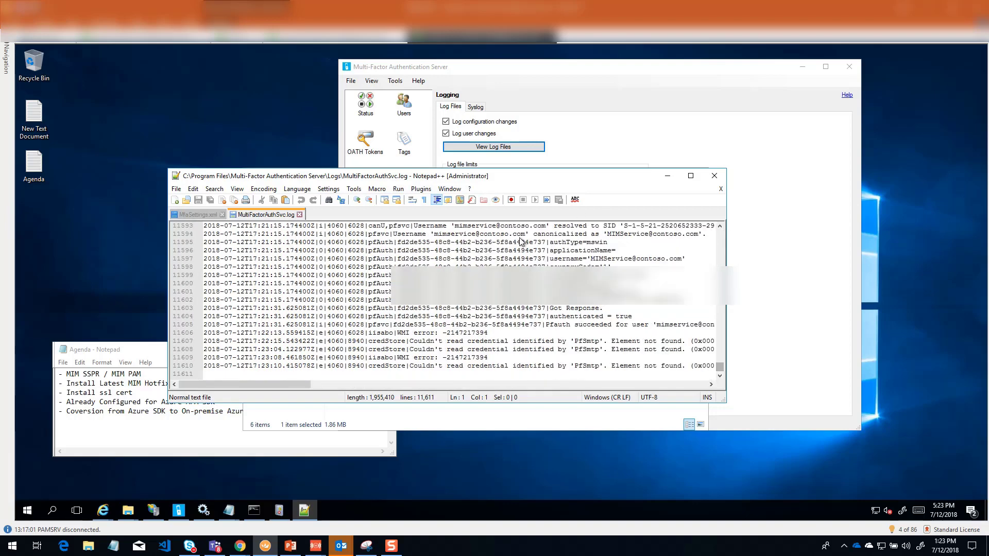
{"action": "scroll", "coordinate": [464, 330], "scroll_direction": "up", "scroll_amount": 1}
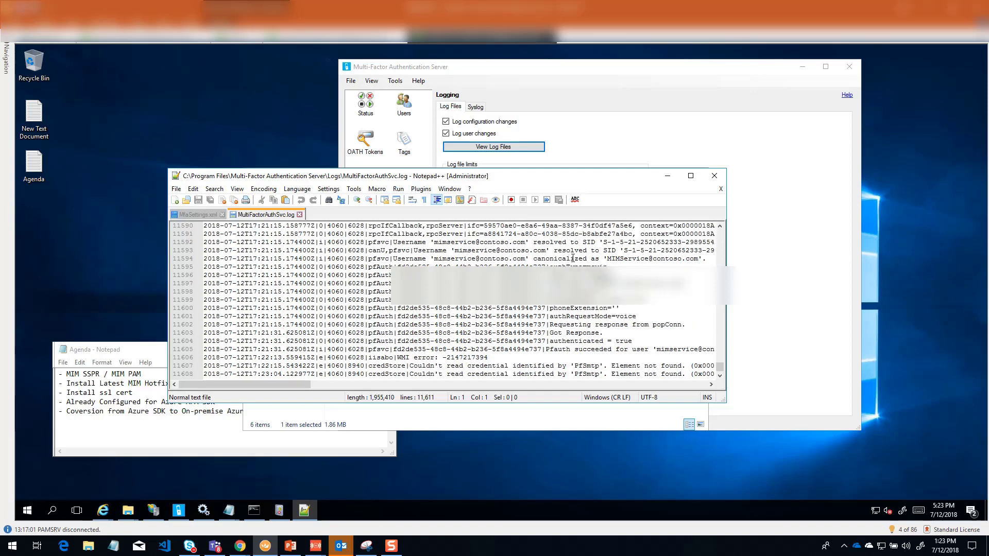
{"action": "left_click_drag", "start_coordinate": [608, 259], "coordinate": [685, 259]}
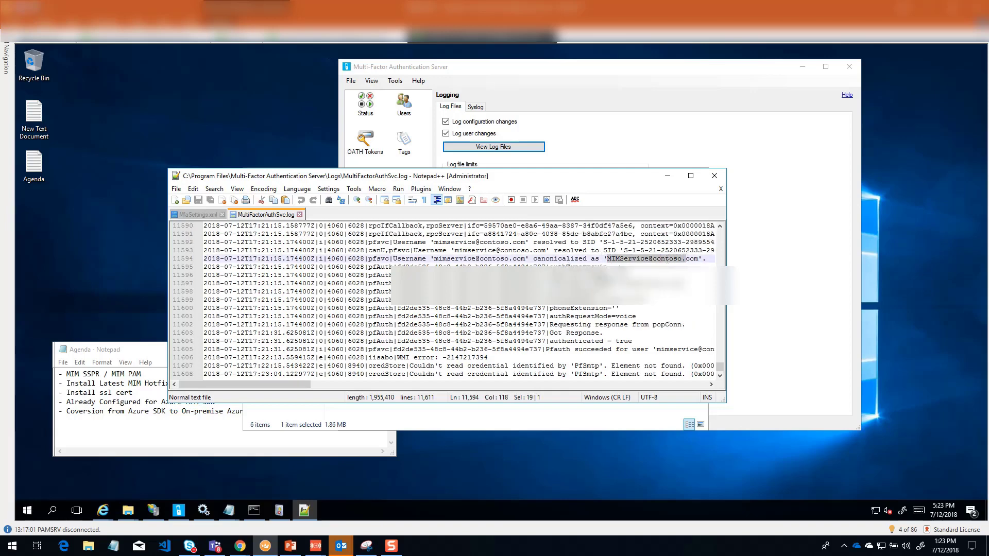
Step: Review the phone details of the latest authentication request in the log and highlight its authRequestMode value
{"action": "left_click_drag", "start_coordinate": [587, 283], "coordinate": [638, 317]}
{"action": "left_click", "coordinate": [604, 300]}
{"action": "left_click", "coordinate": [616, 317]}
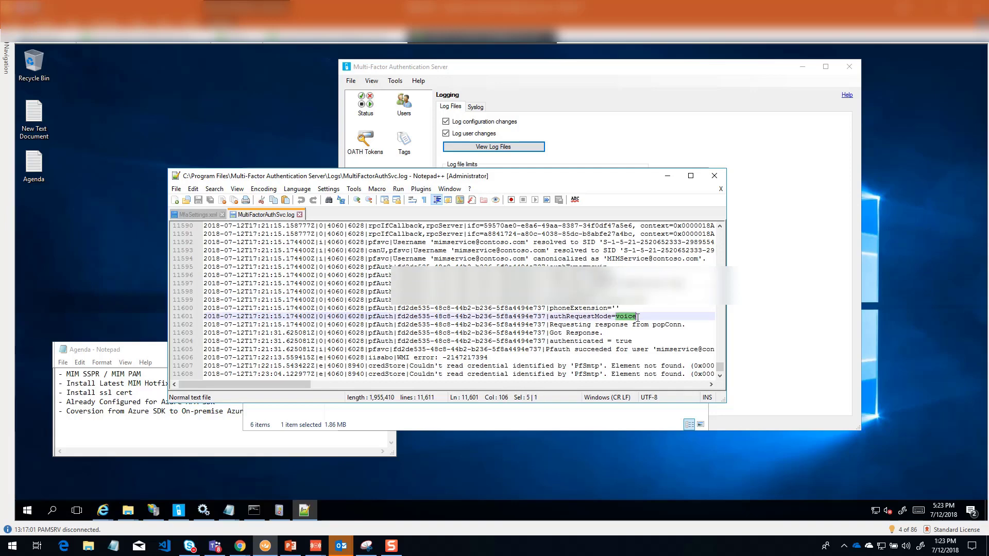
Step: Examine the response, authenticated status and full Pfauth result line for the request, along with the log entries around them
{"action": "scroll", "coordinate": [579, 339], "scroll_direction": "down", "scroll_amount": 1}
{"action": "left_click_drag", "start_coordinate": [578, 318], "coordinate": [630, 318]}
{"action": "left_click", "coordinate": [575, 328]}
{"action": "left_click", "coordinate": [656, 332]}
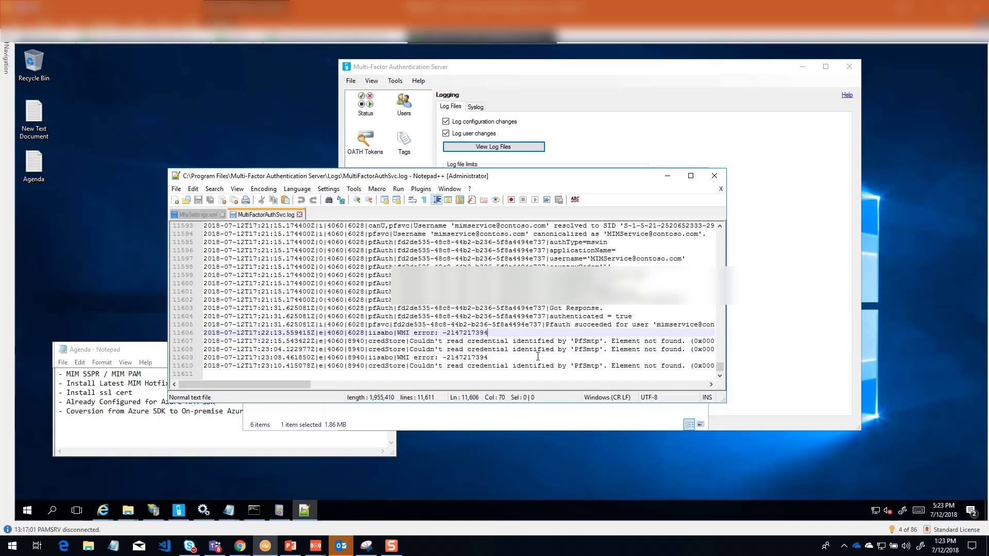
{"action": "scroll", "coordinate": [534, 359], "scroll_direction": "up", "scroll_amount": 1}
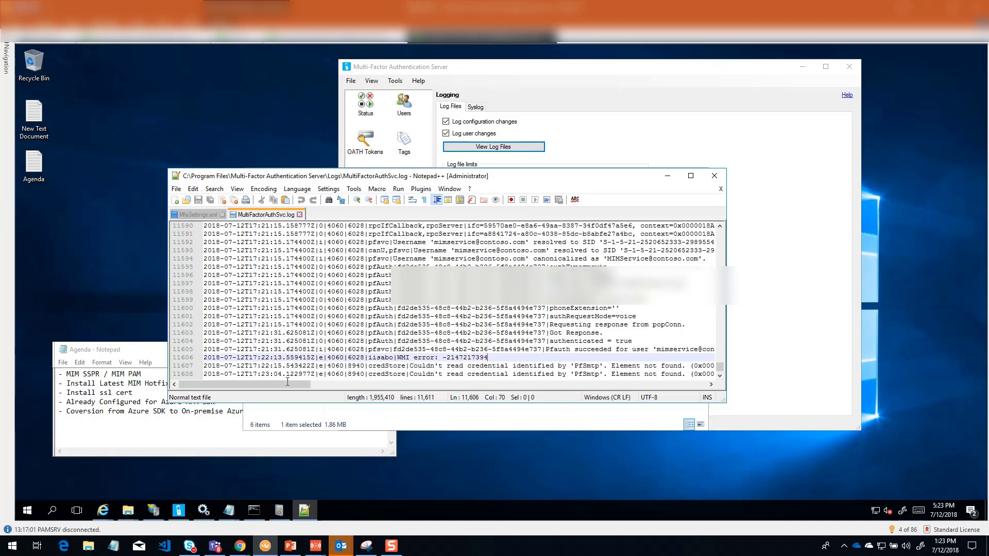
{"action": "left_click_drag", "start_coordinate": [284, 384], "coordinate": [329, 383]}
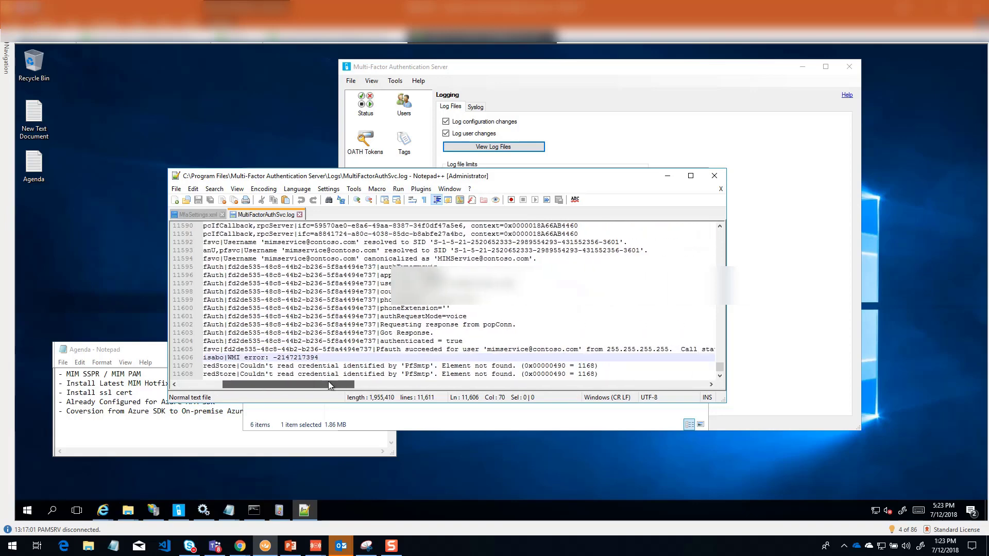
{"action": "left_click_drag", "start_coordinate": [328, 384], "coordinate": [284, 383]}
{"action": "scroll", "coordinate": [468, 316], "scroll_direction": "down", "scroll_amount": 1}
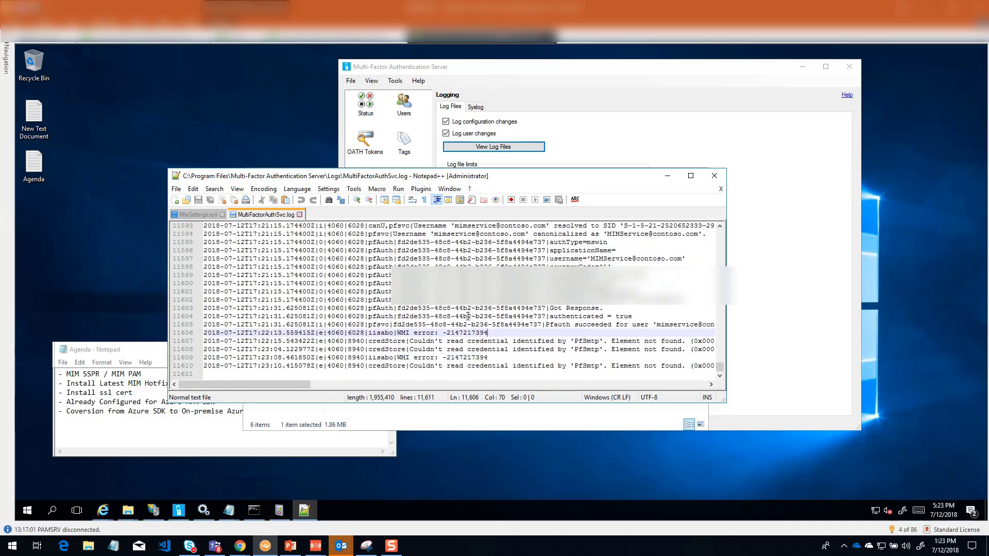
{"action": "scroll", "coordinate": [468, 316], "scroll_direction": "up", "scroll_amount": 3}
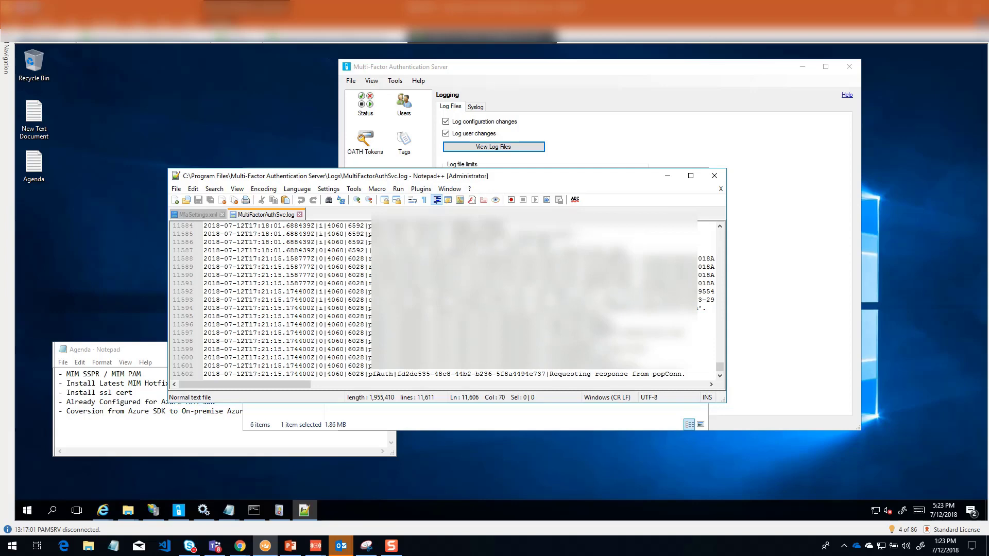
{"action": "scroll", "coordinate": [468, 316], "scroll_direction": "up", "scroll_amount": 1}
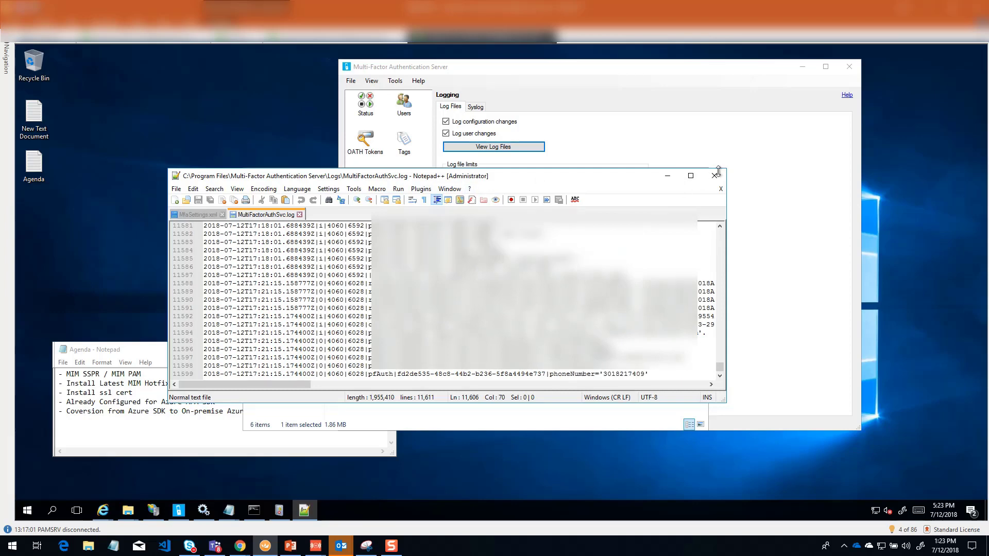
Step: Close MultiFactorAuthSvc.log, minimize Notepad++ and the Logs folder, and open the Users section of Multi-Factor Authentication Server
{"action": "left_click", "coordinate": [300, 215]}
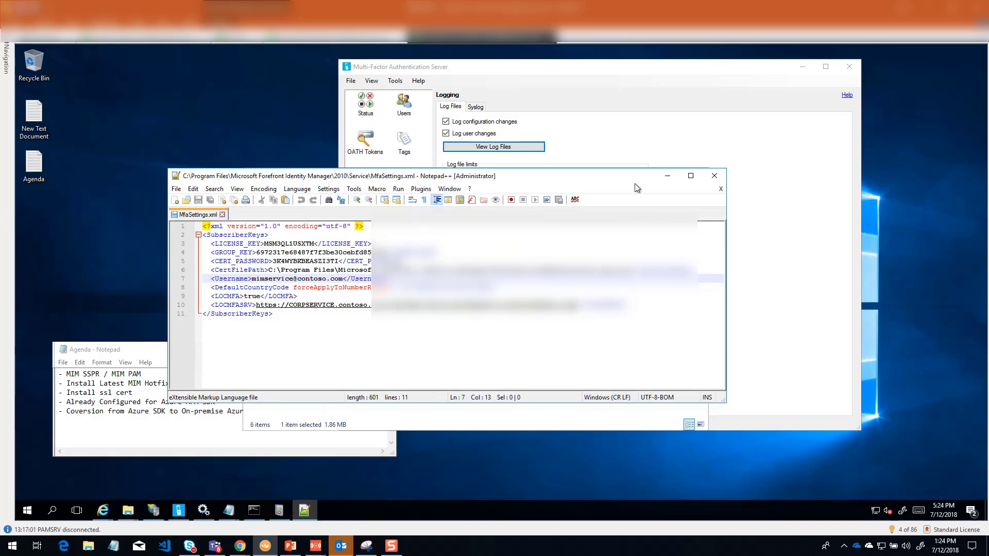
{"action": "left_click", "coordinate": [667, 175]}
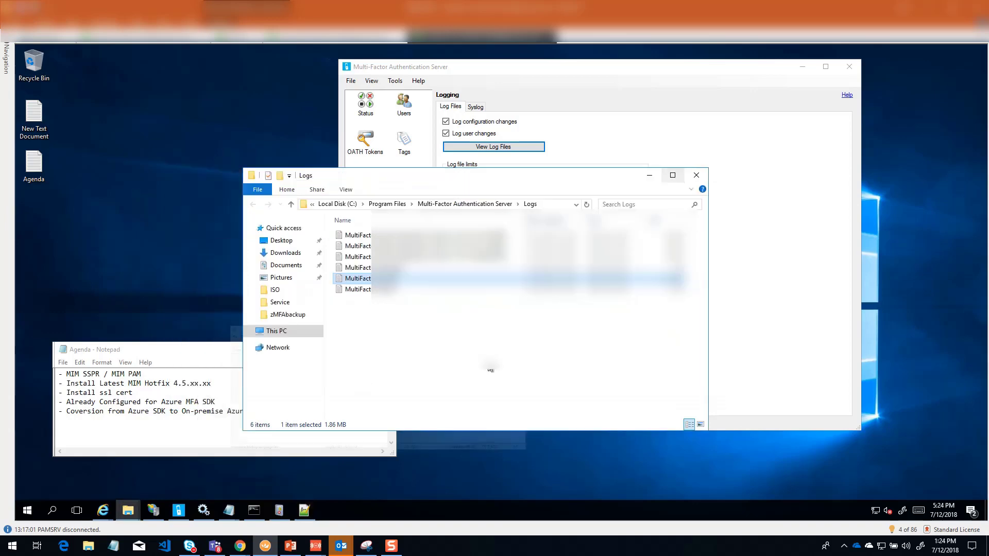
{"action": "left_click", "coordinate": [650, 176]}
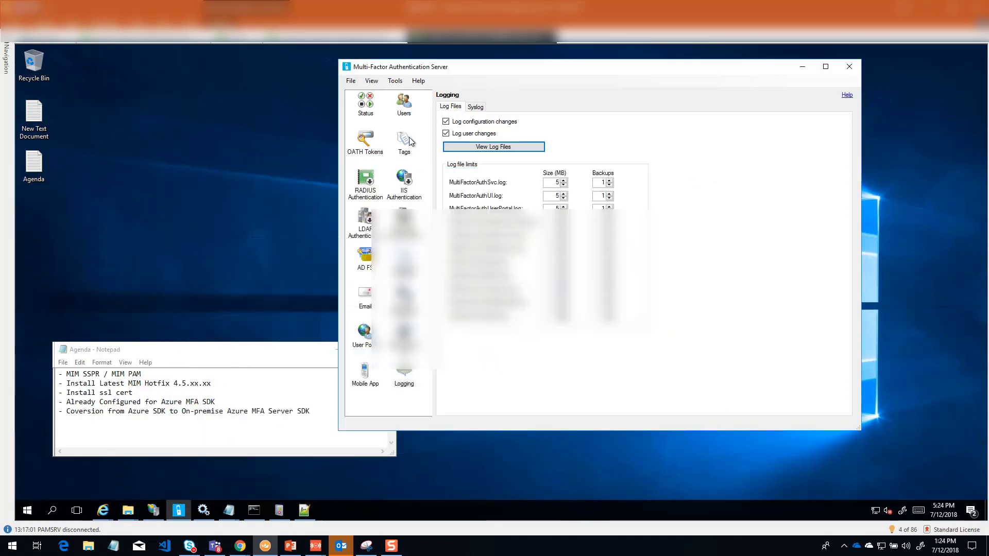
{"action": "left_click", "coordinate": [403, 105]}
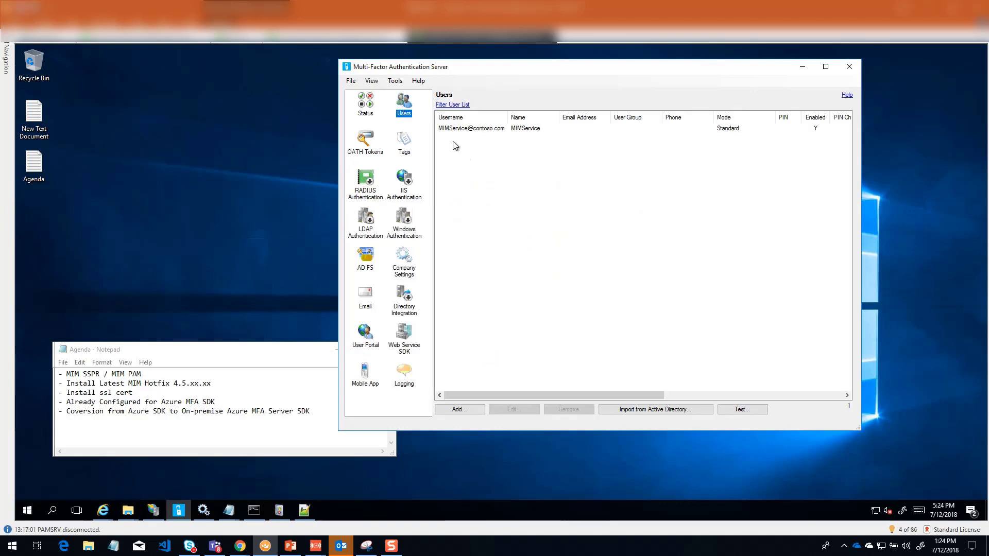